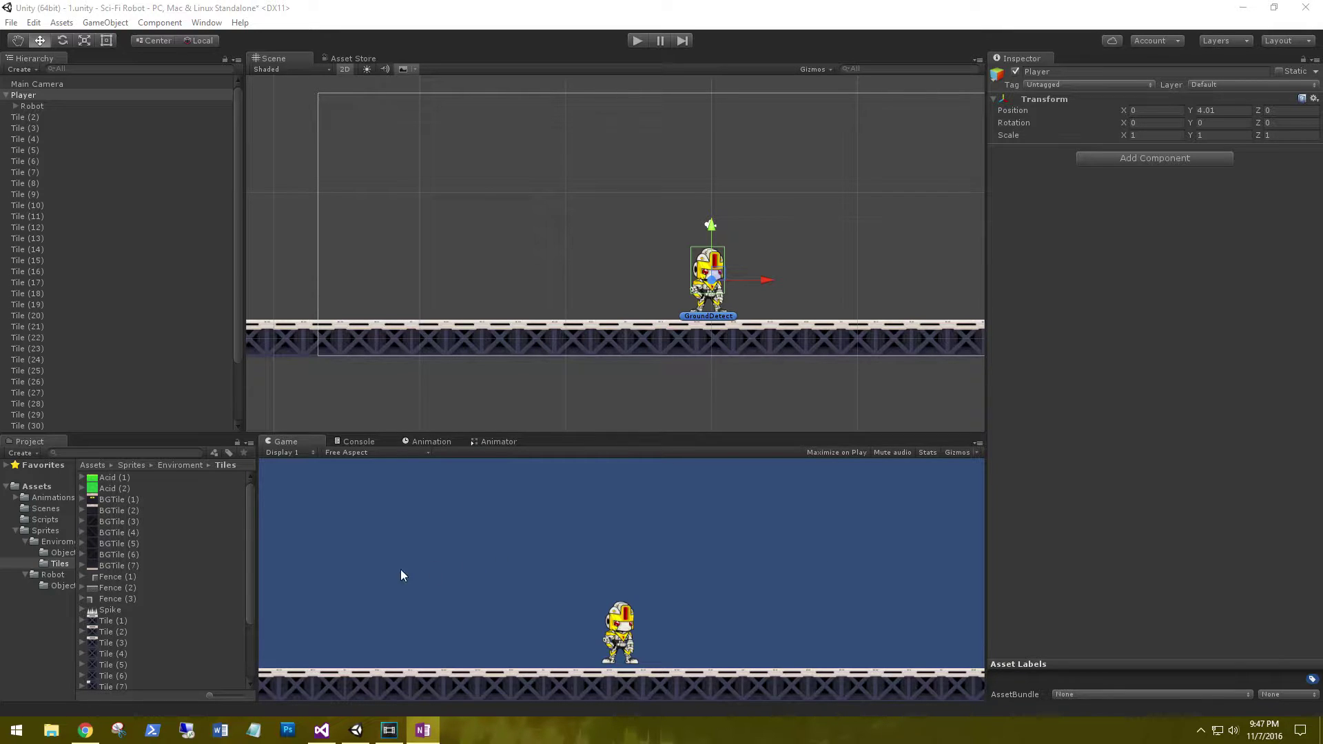
- Drag the red Barrel (1) and green Barrel (2) sprites from Sprites/Enviroment/Objects into the scene
left_click(251, 561)
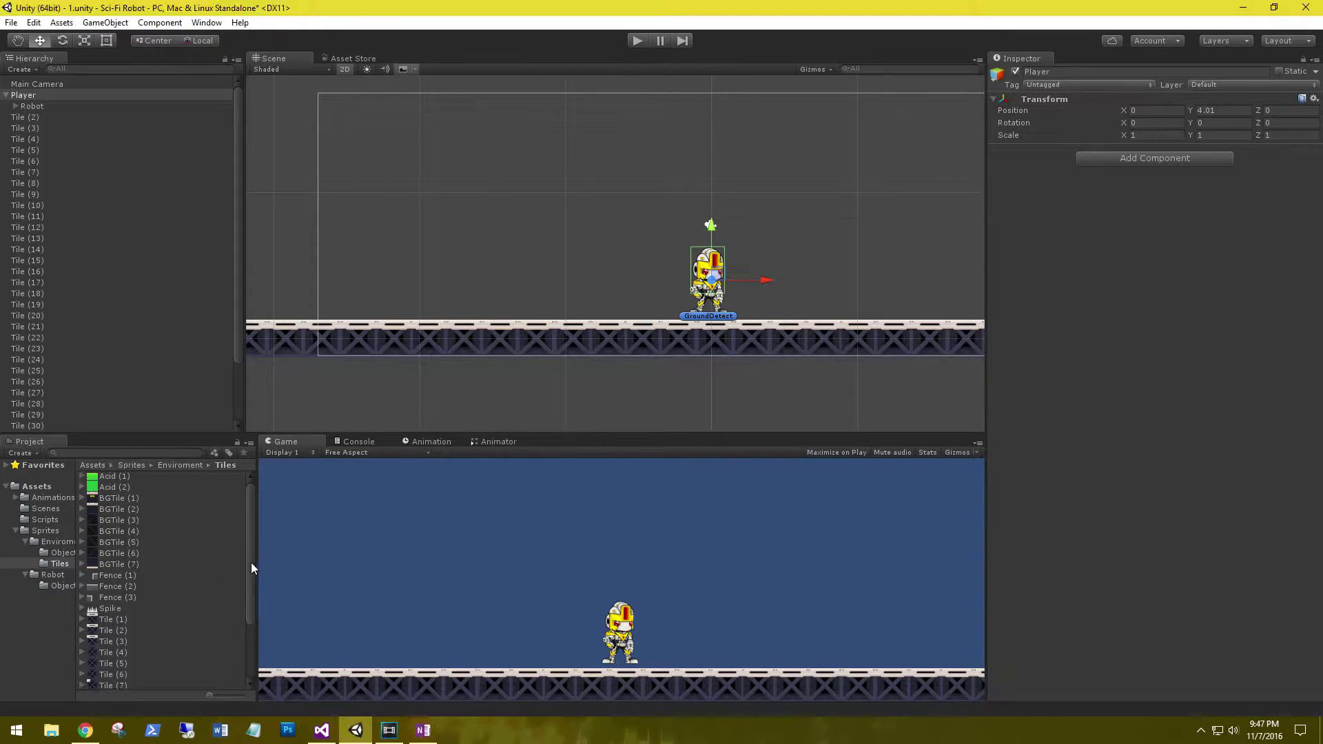
left_click(180, 465)
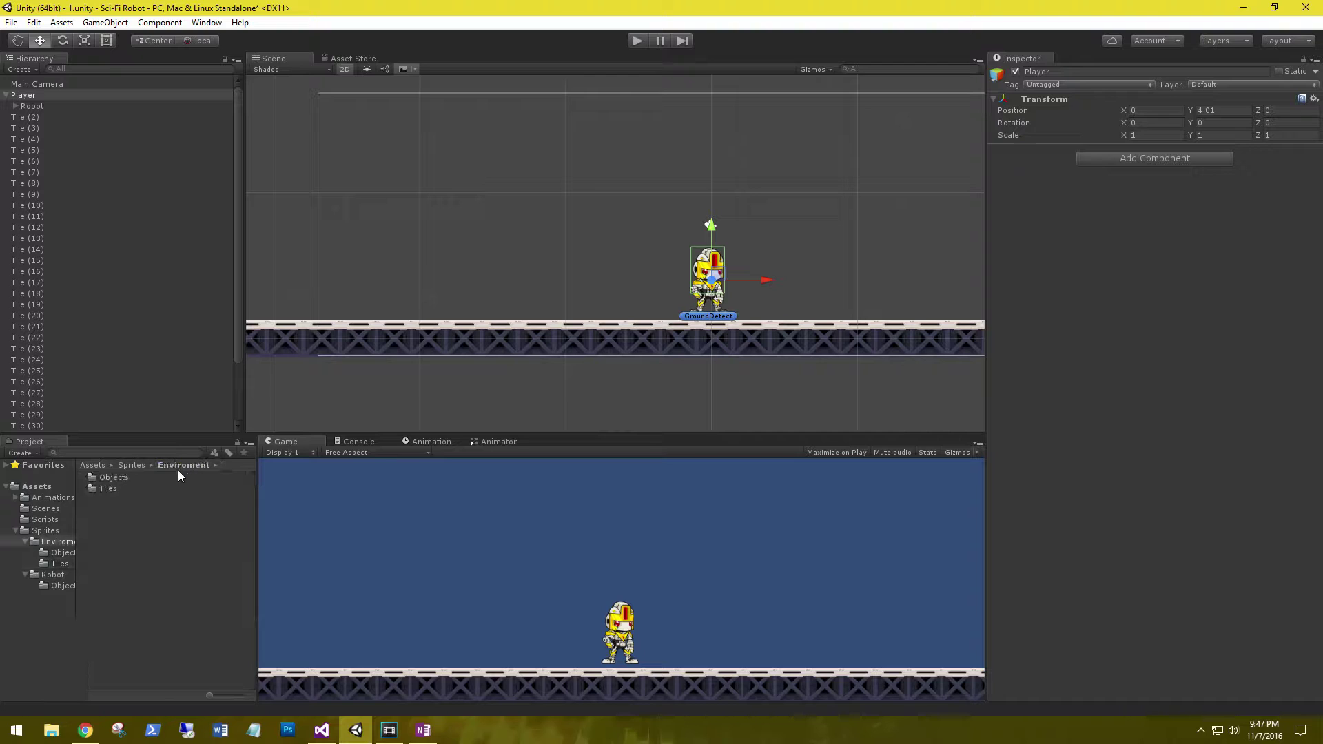
double_click(109, 479)
left_click_drag(117, 478, 470, 230)
left_click_drag(116, 488, 555, 236)
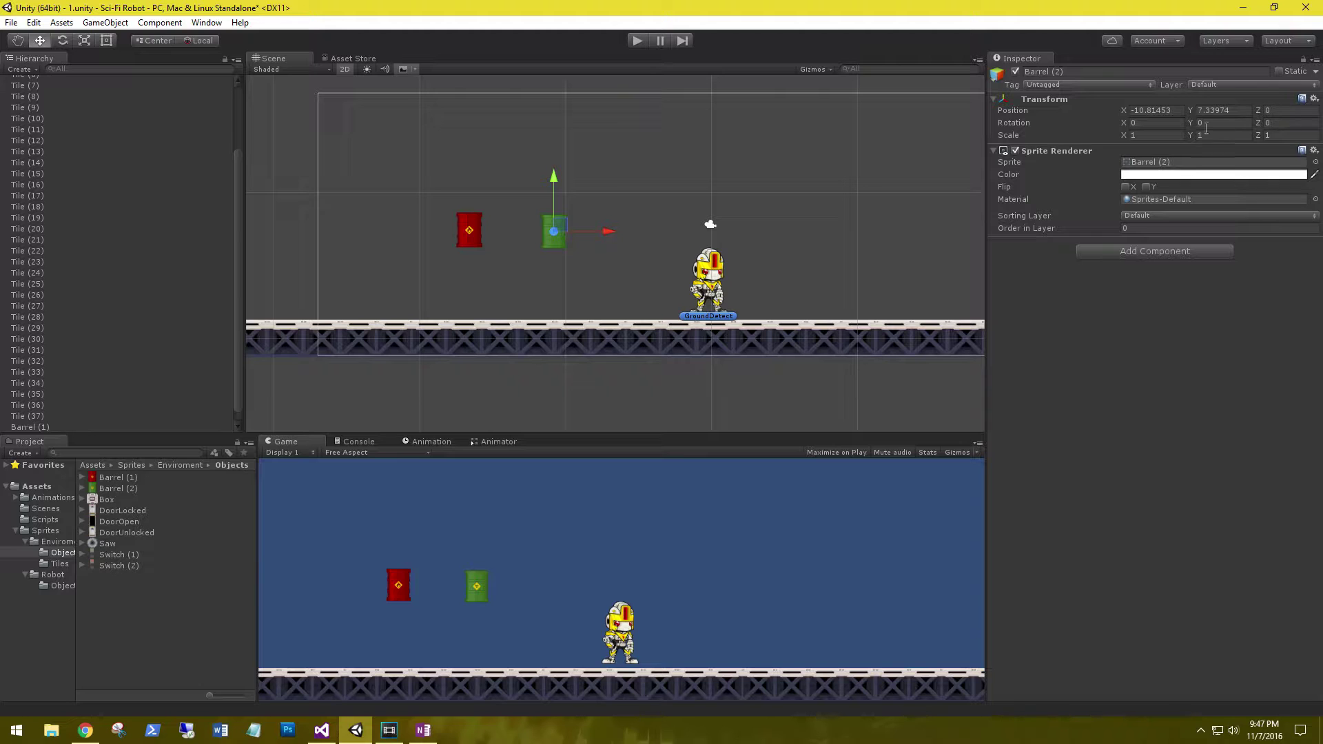
- Move the green Barrel (2) left to X -13.09, Y 7.33974 with the Move tool
left_click(345, 69)
mouse_move(402, 119)
left_mouse_down("alt")
mouse_move(662, 203)
mouse_move(414, 195)
mouse_move(427, 195)
mouse_move(376, 121)
left_mouse_up("alt")
left_click(345, 71)
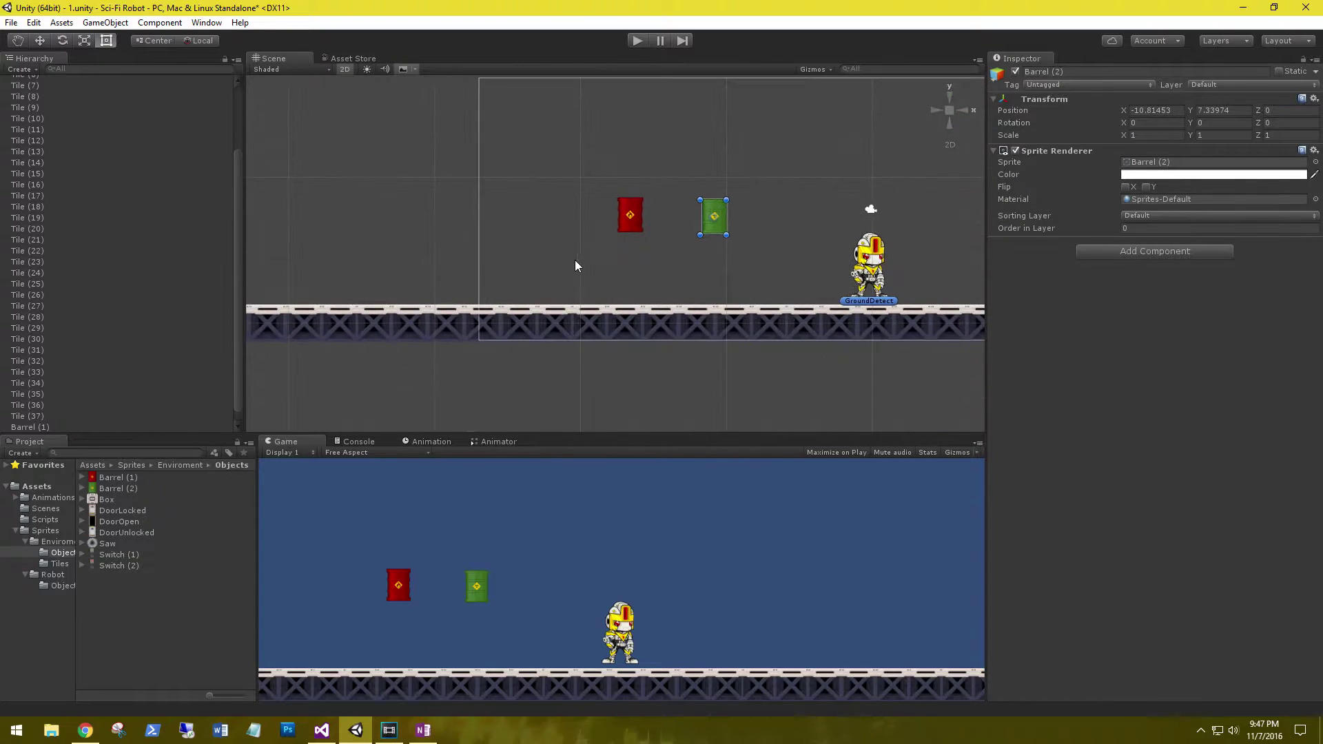
key("w")
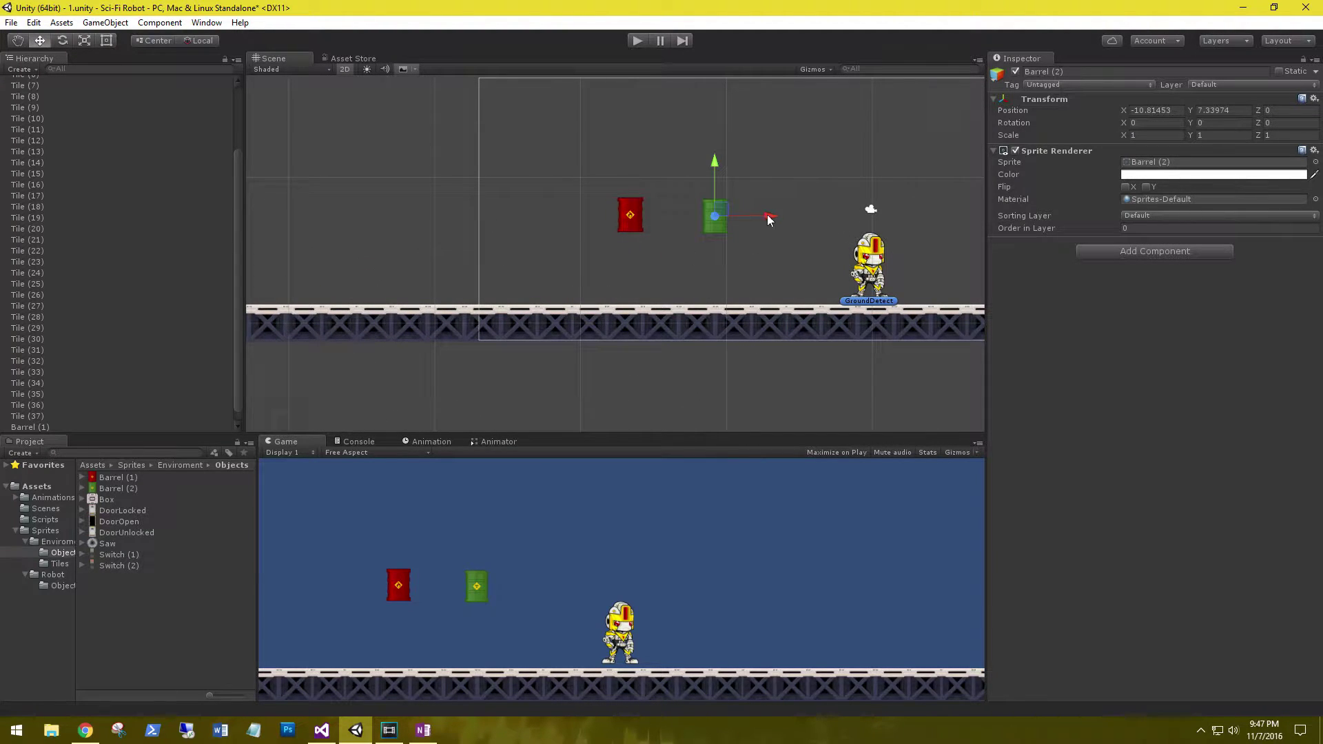
left_click_drag(768, 217, 722, 224)
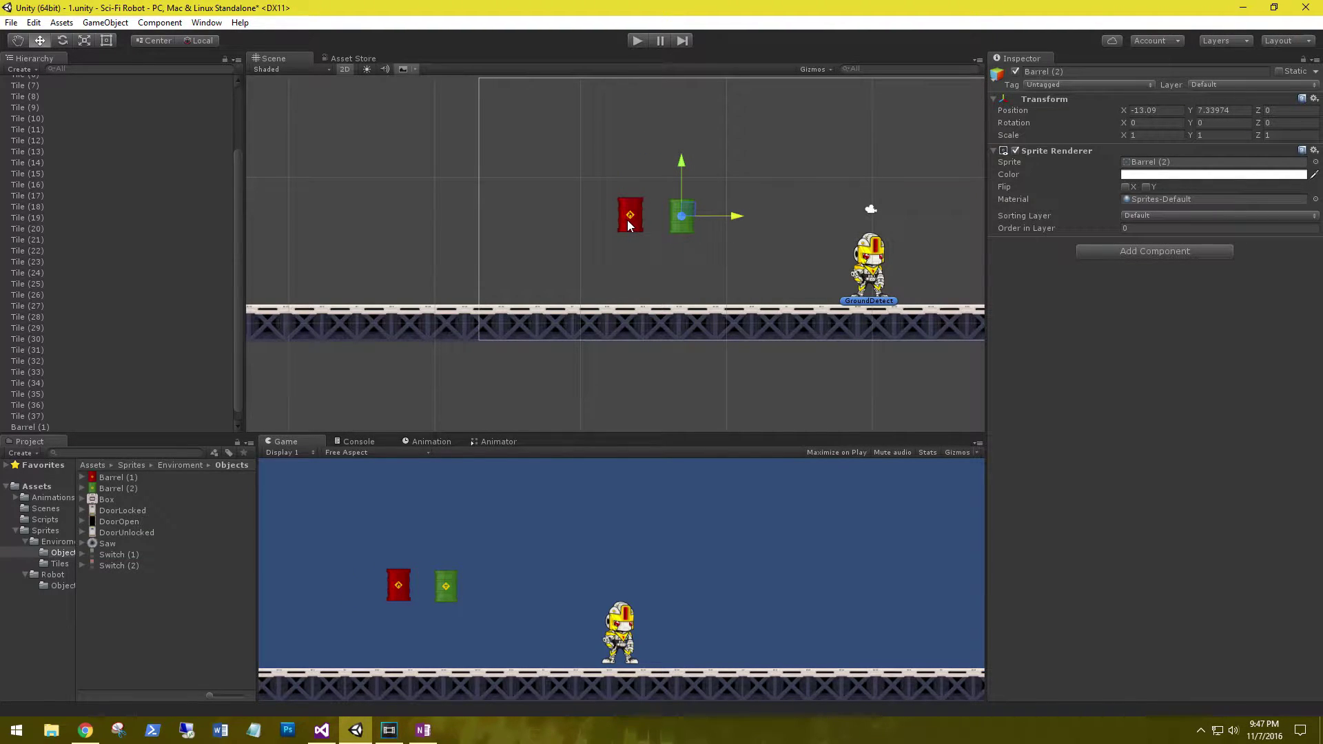
- Push green Barrel (2) forward in depth and left to X -14.23, setting Position Z to -2.81
left_click(345, 69)
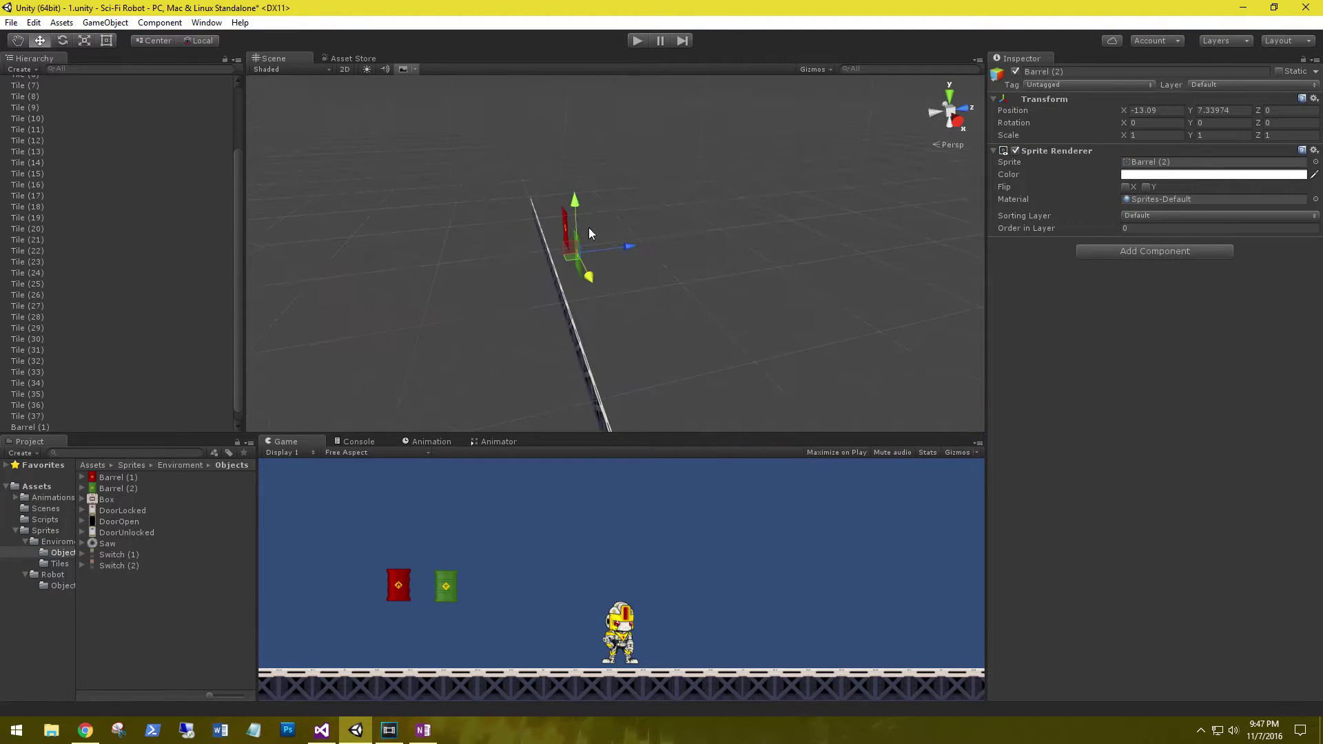
left_click_drag(627, 244, 666, 247)
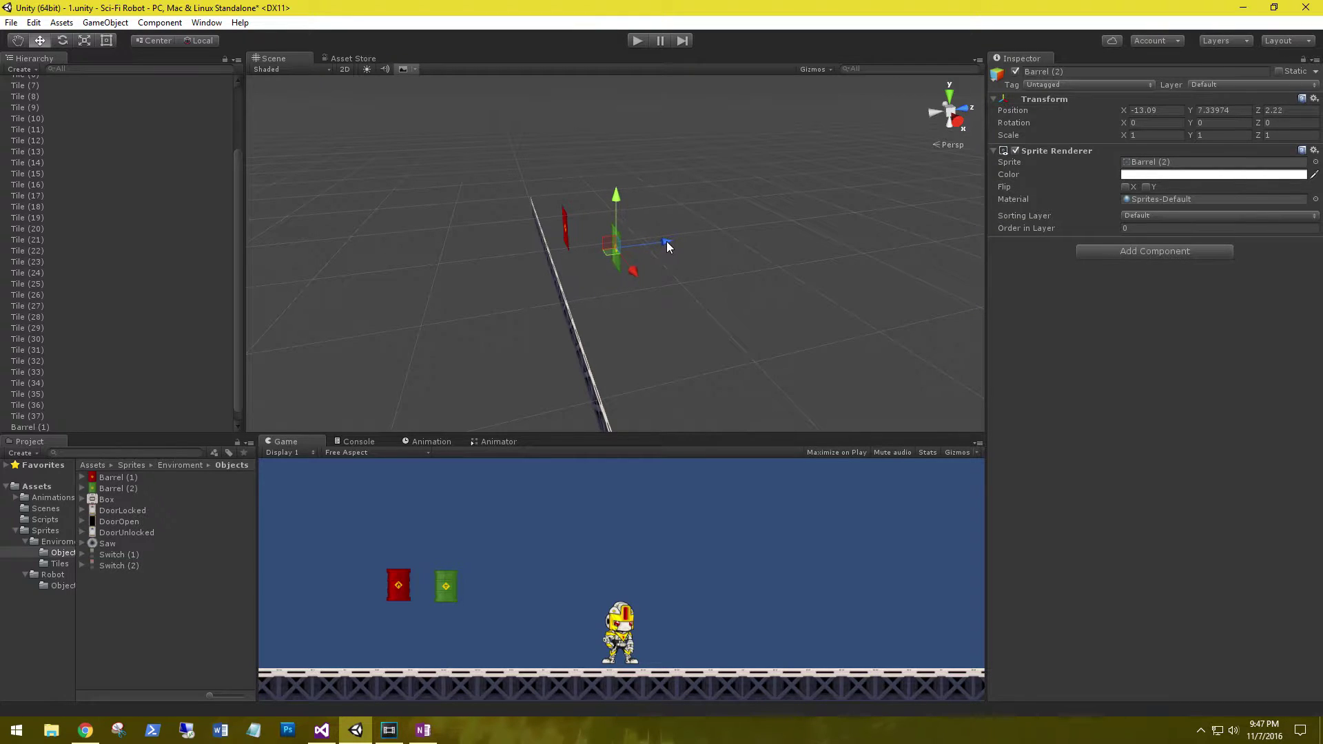
left_click(346, 69)
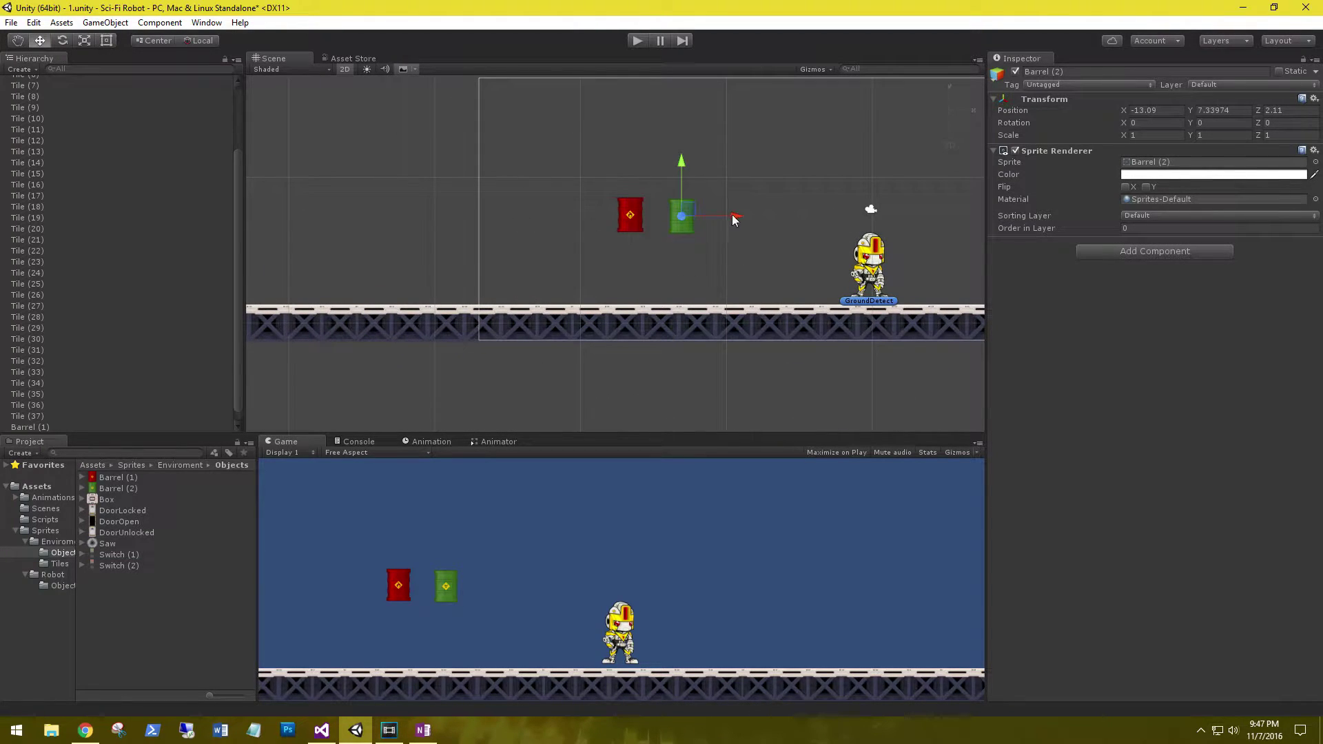
mouse_move(734, 219)
left_mouse_down()
mouse_move(663, 218)
mouse_move(717, 219)
left_mouse_up()
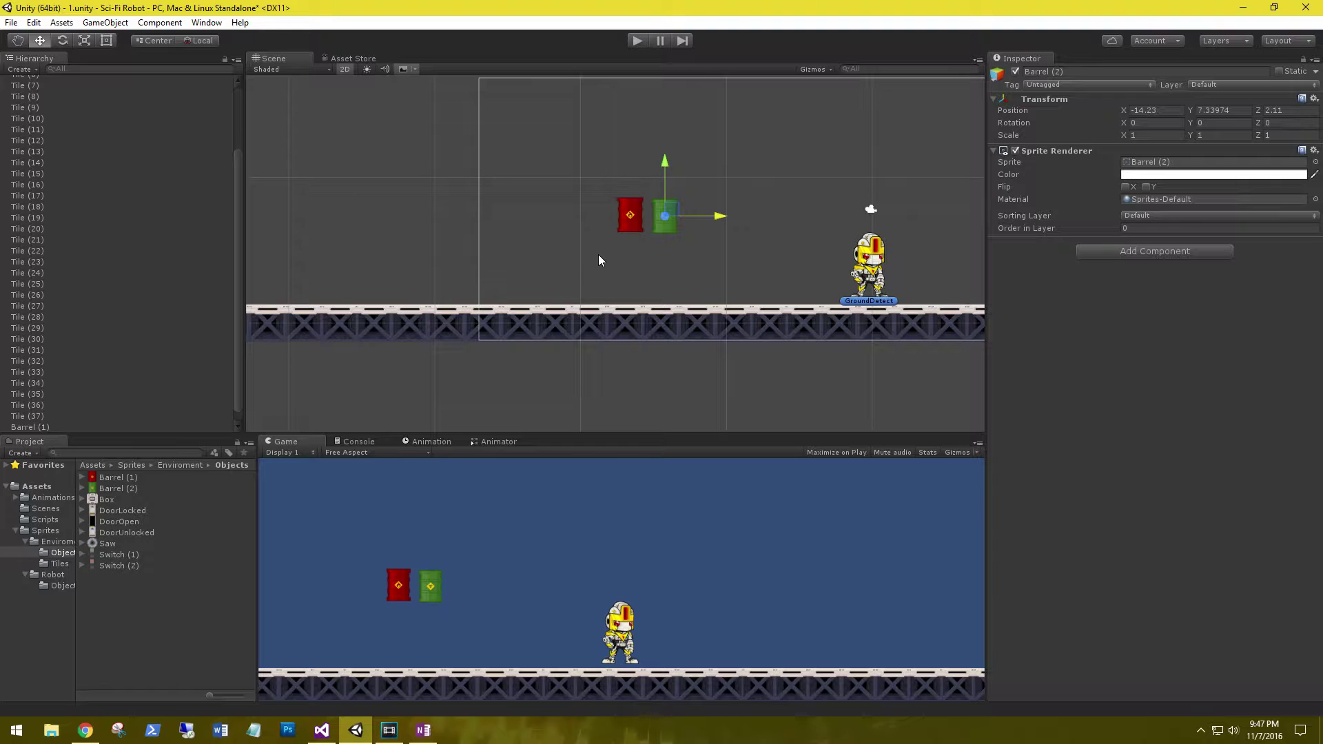
left_click(344, 69)
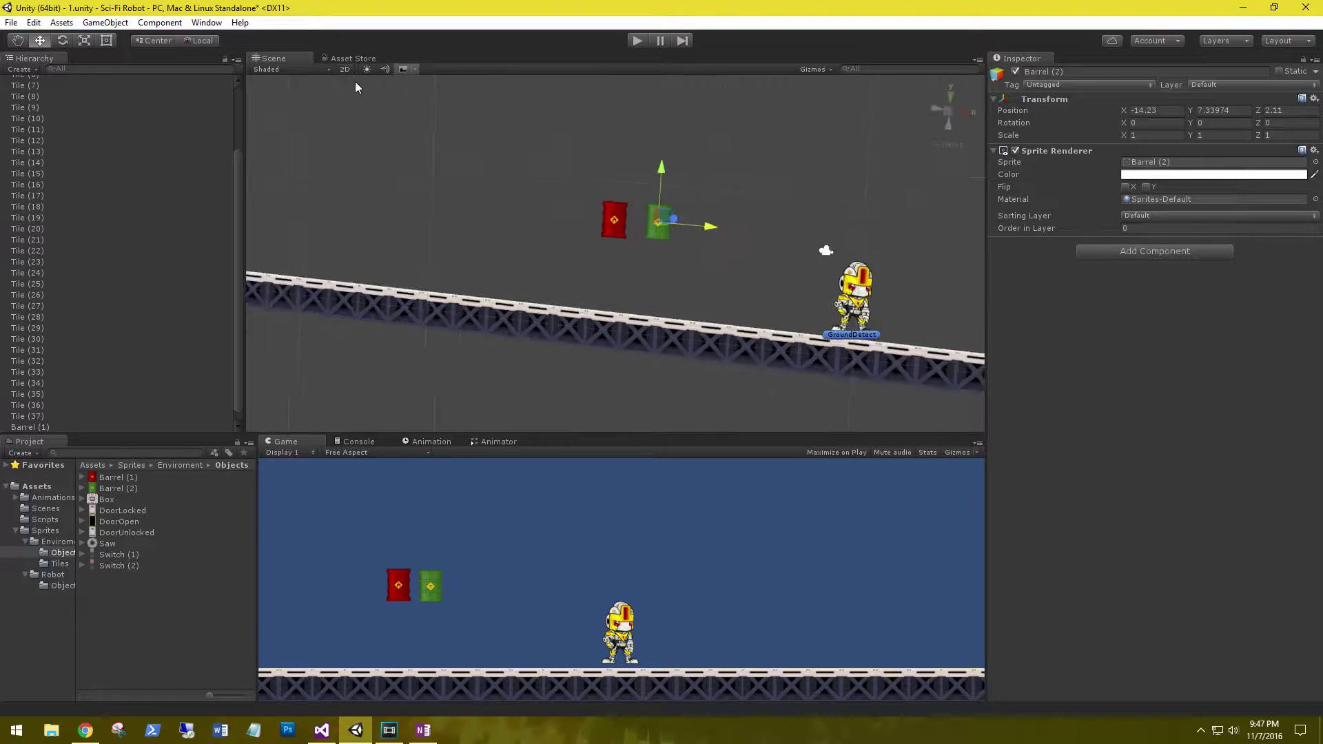
left_click_drag(709, 291, 785, 304, "alt")
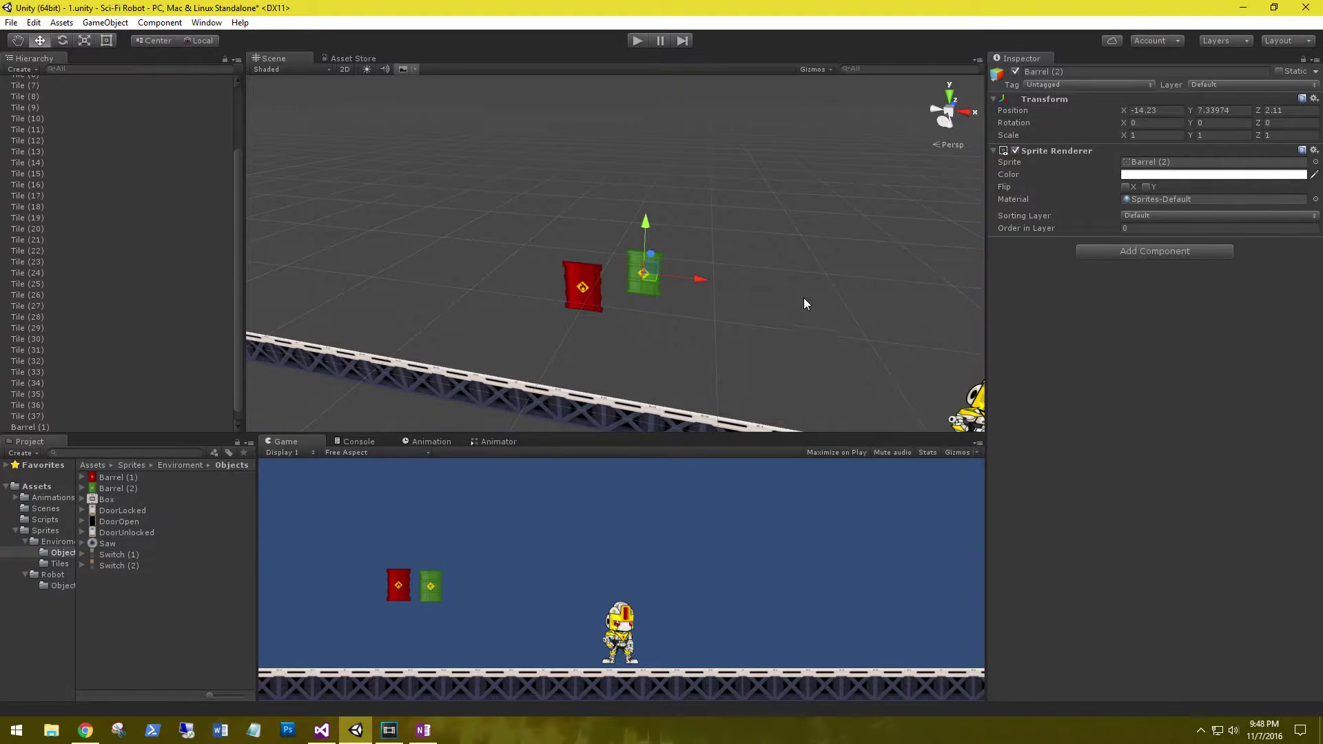
left_click_drag(1259, 112, 1213, 131)
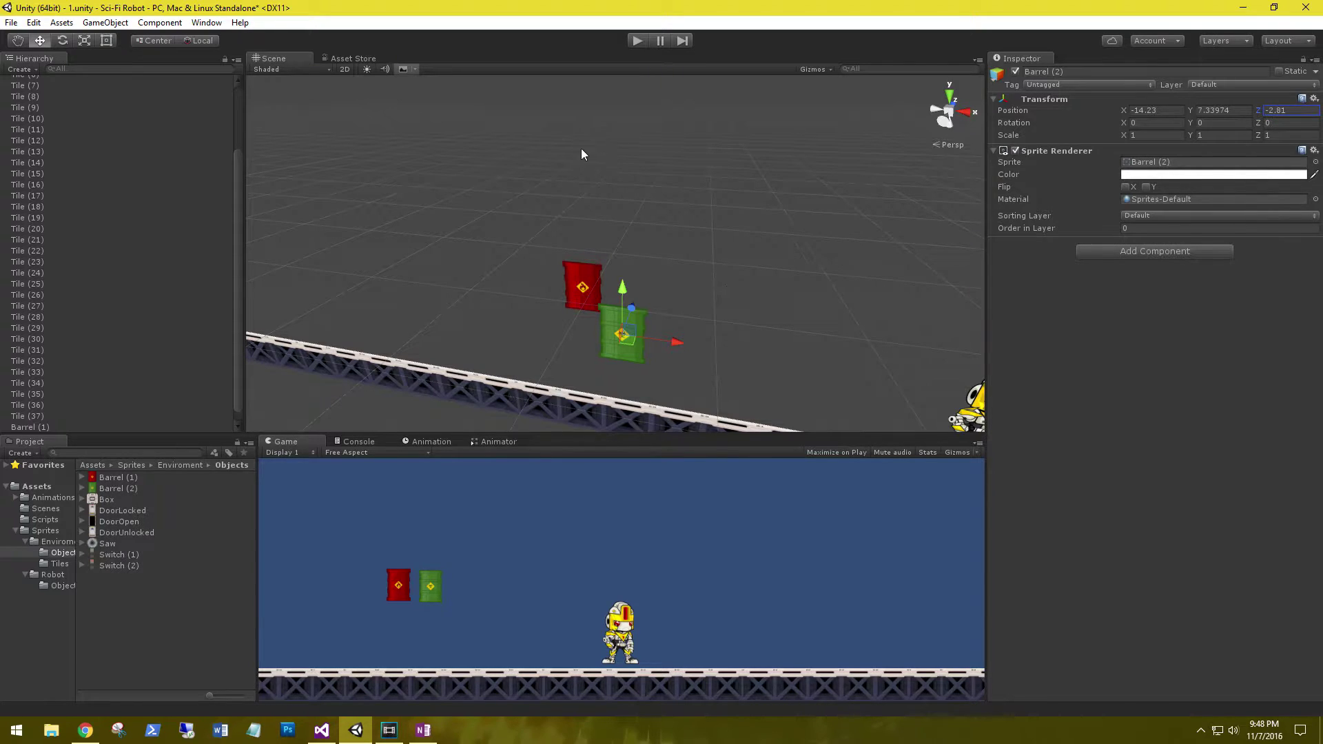
- Reset green Barrel (2)'s Position Z to 0 and compare it with red Barrel (1)
left_click(346, 70)
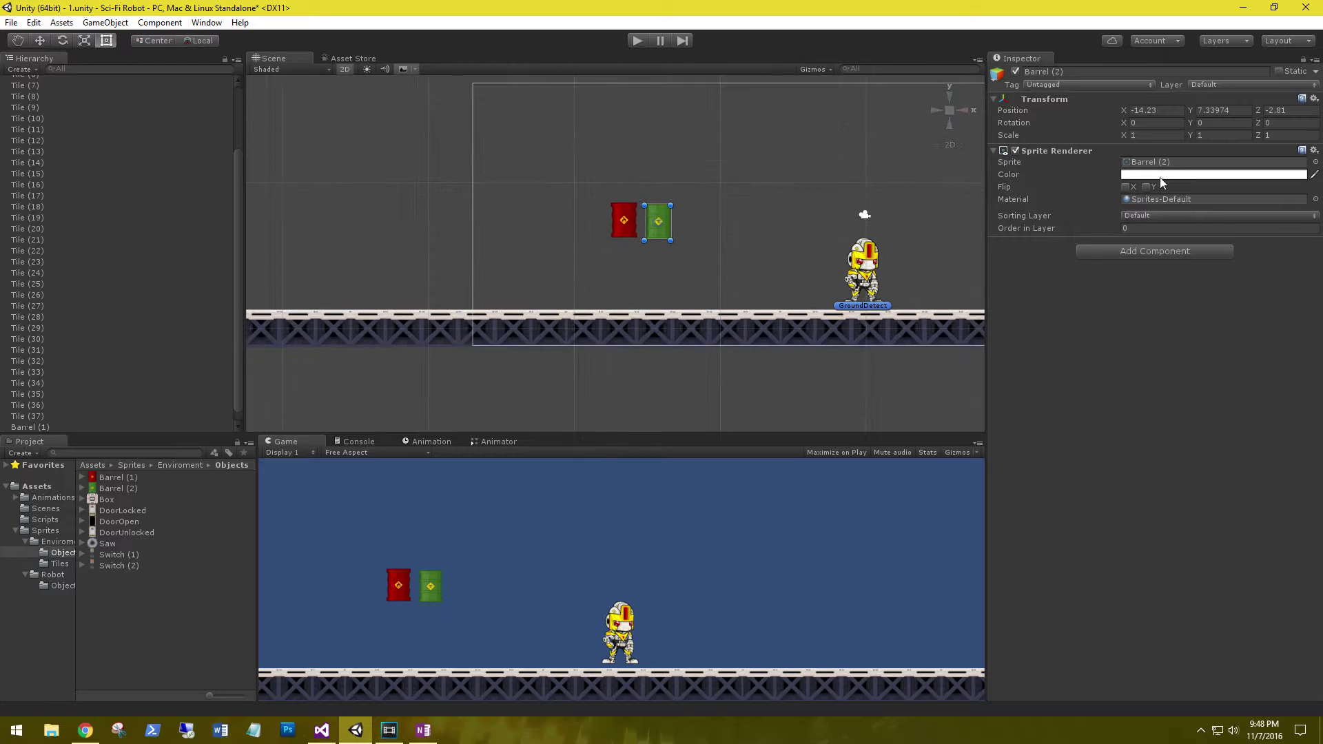
left_click(1295, 111)
type("0")
left_click(624, 222)
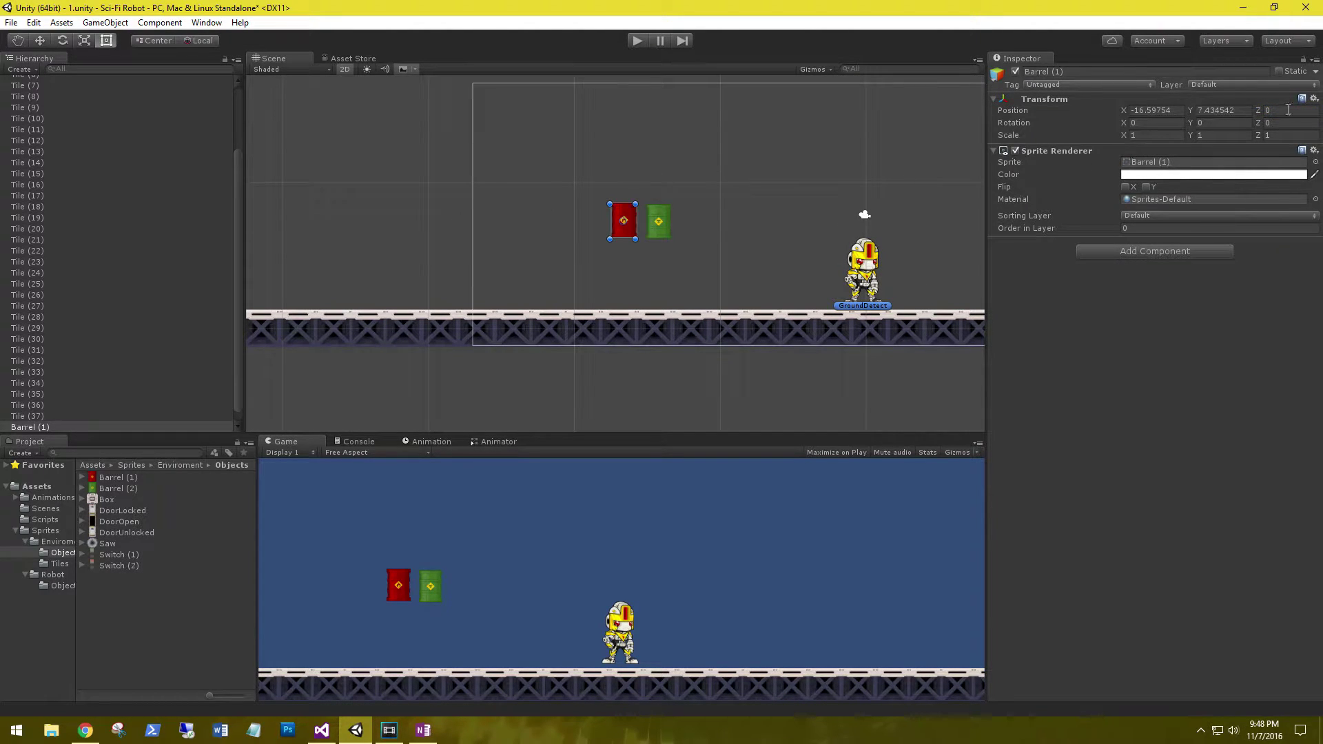
left_click(746, 213)
- Reselect the green Barrel (2) with the Move tool active
key("w")
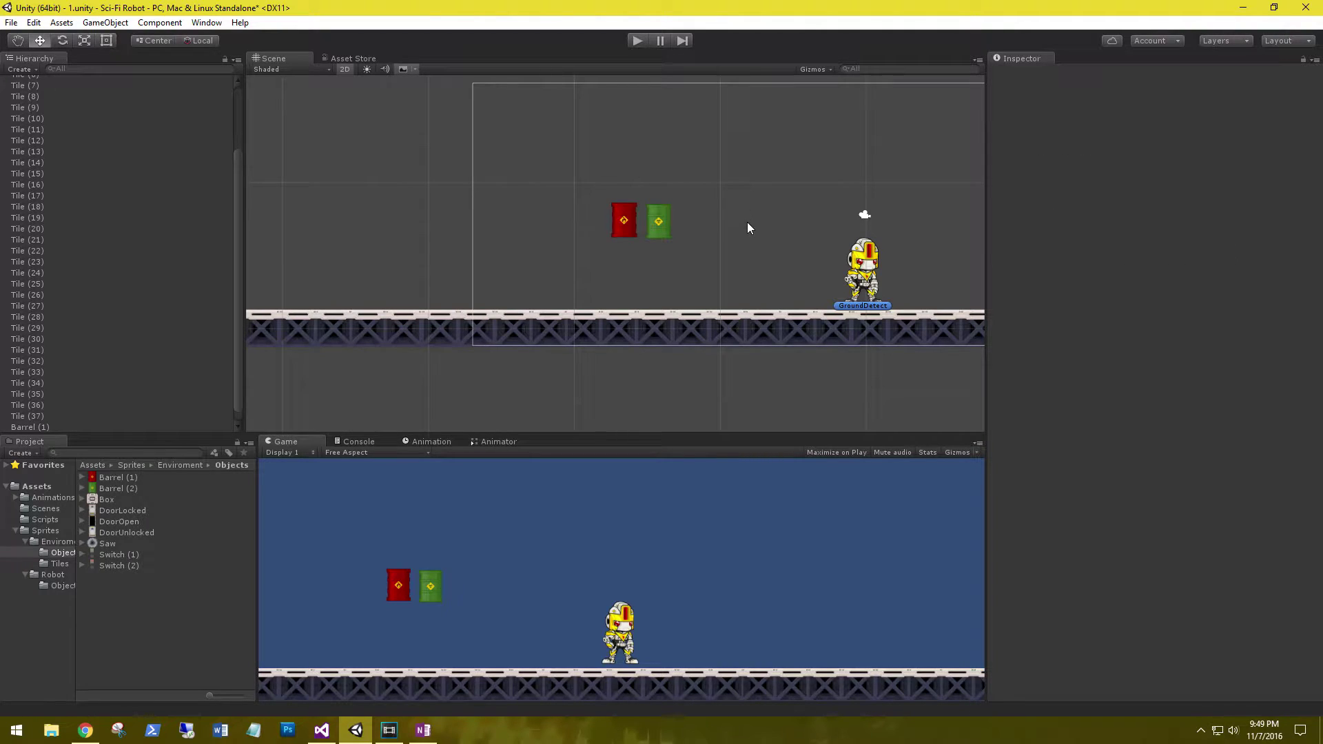
left_click(662, 225)
left_click(623, 222)
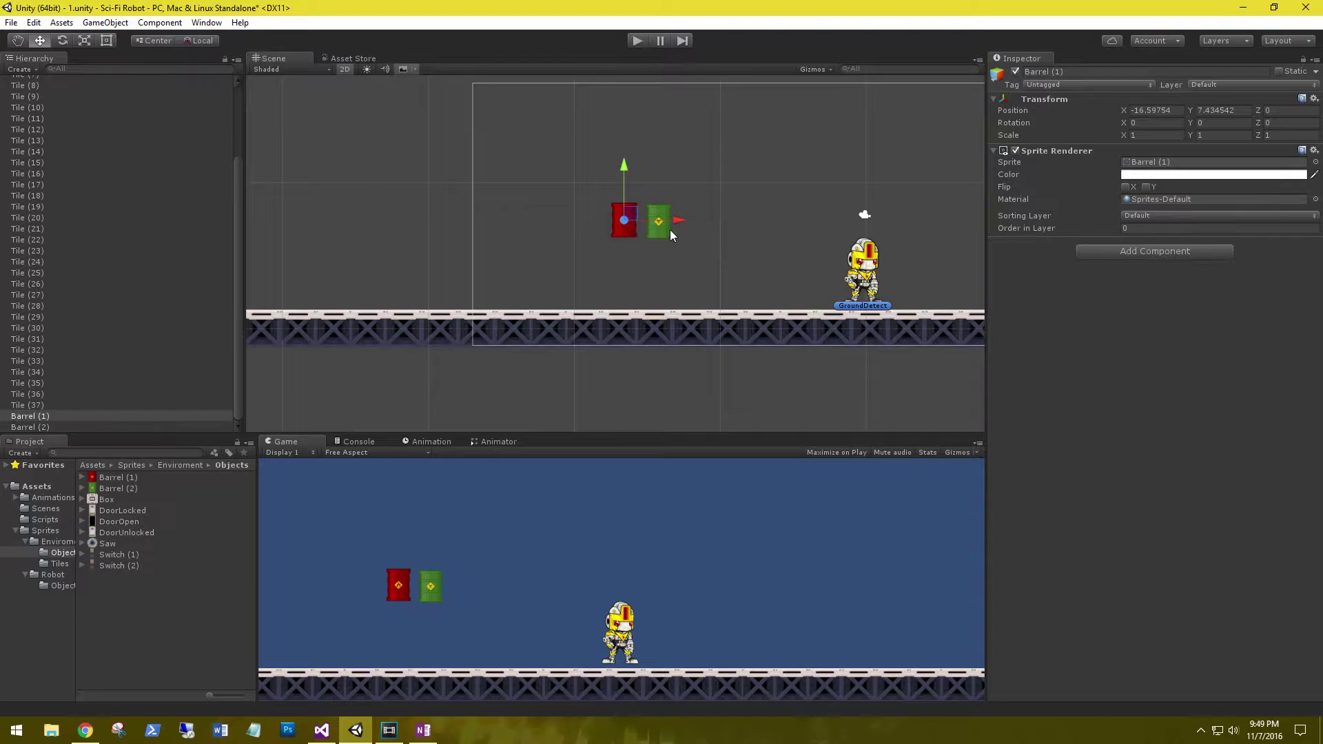
left_click(655, 229)
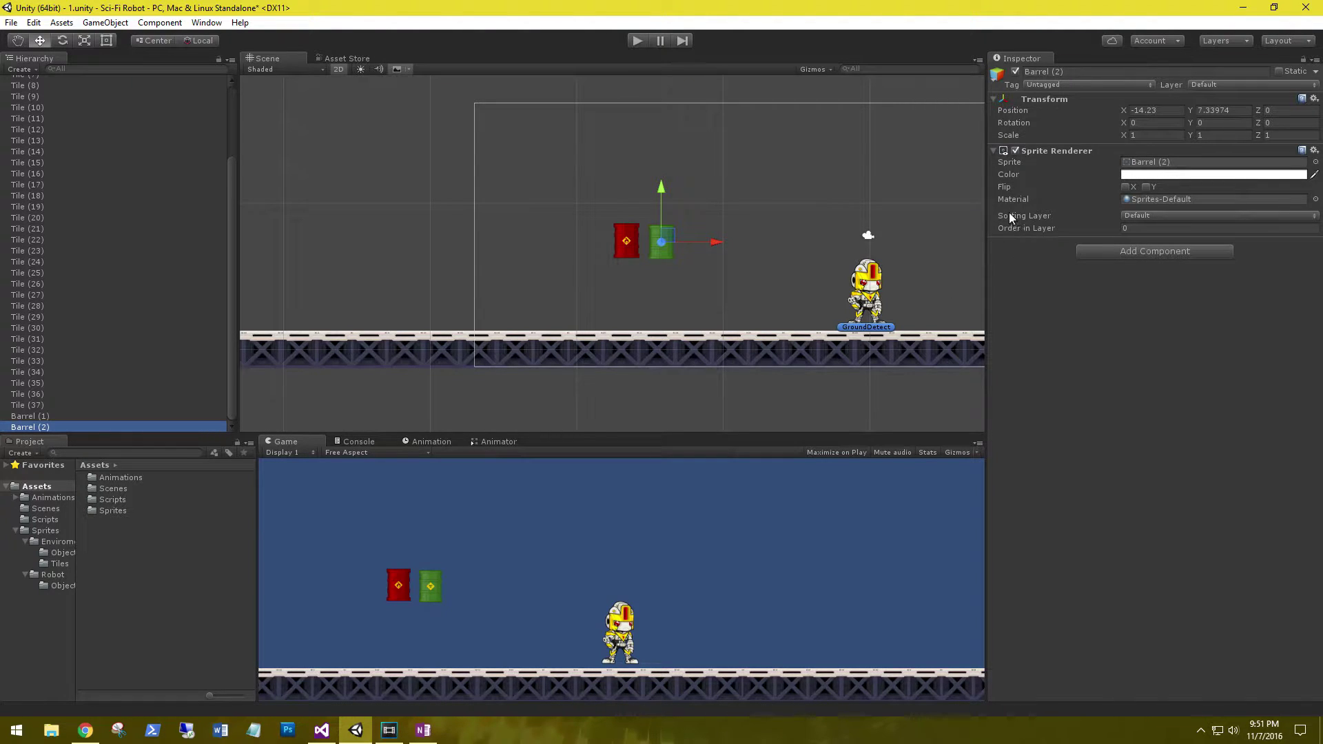
- Open the sorting layer list via Add Sorting Layer and review the Default and Player layers
left_click(1182, 215)
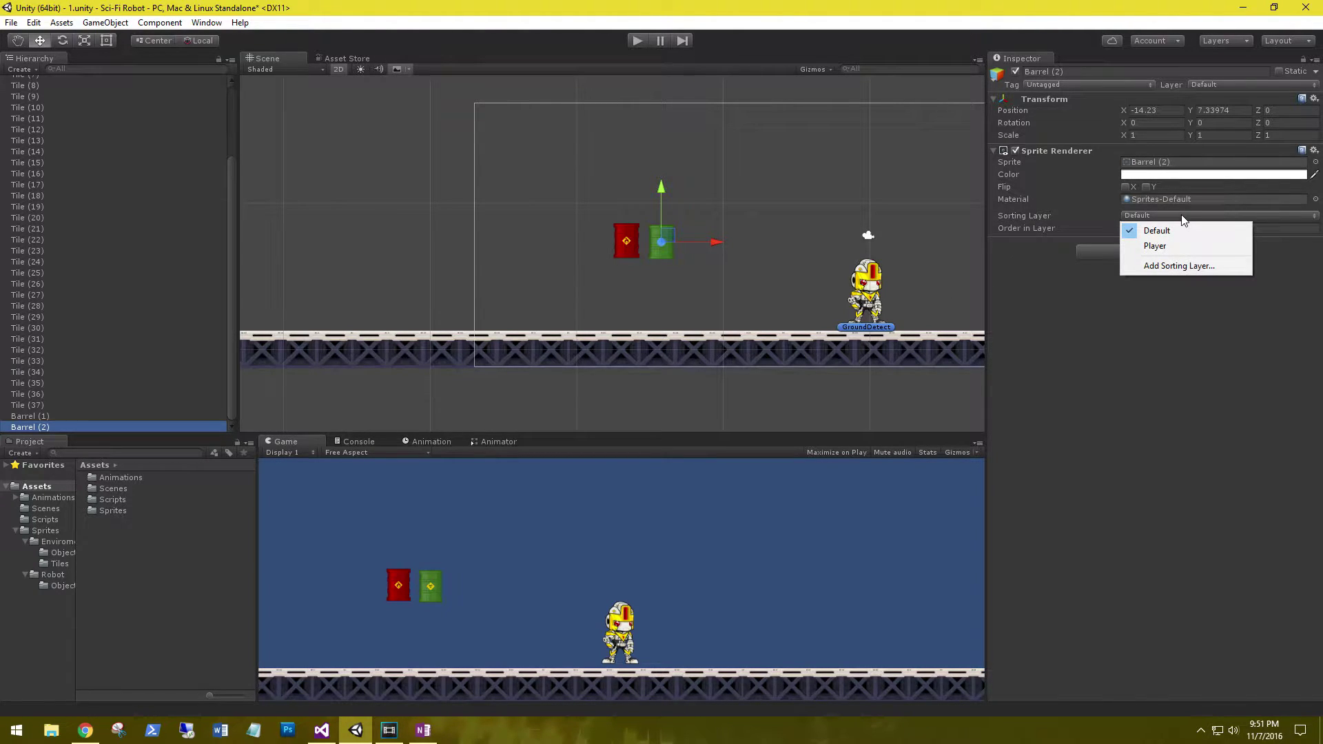
left_click(1159, 267)
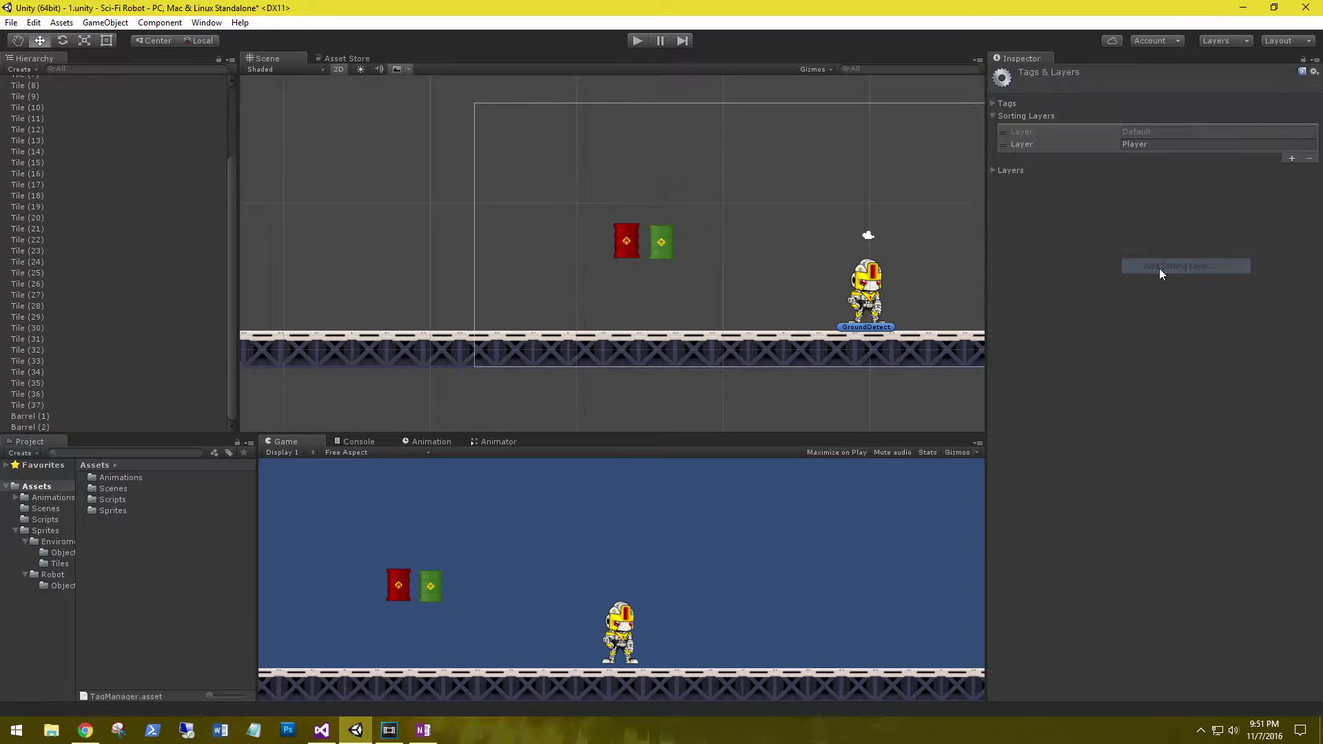
left_click(1171, 147)
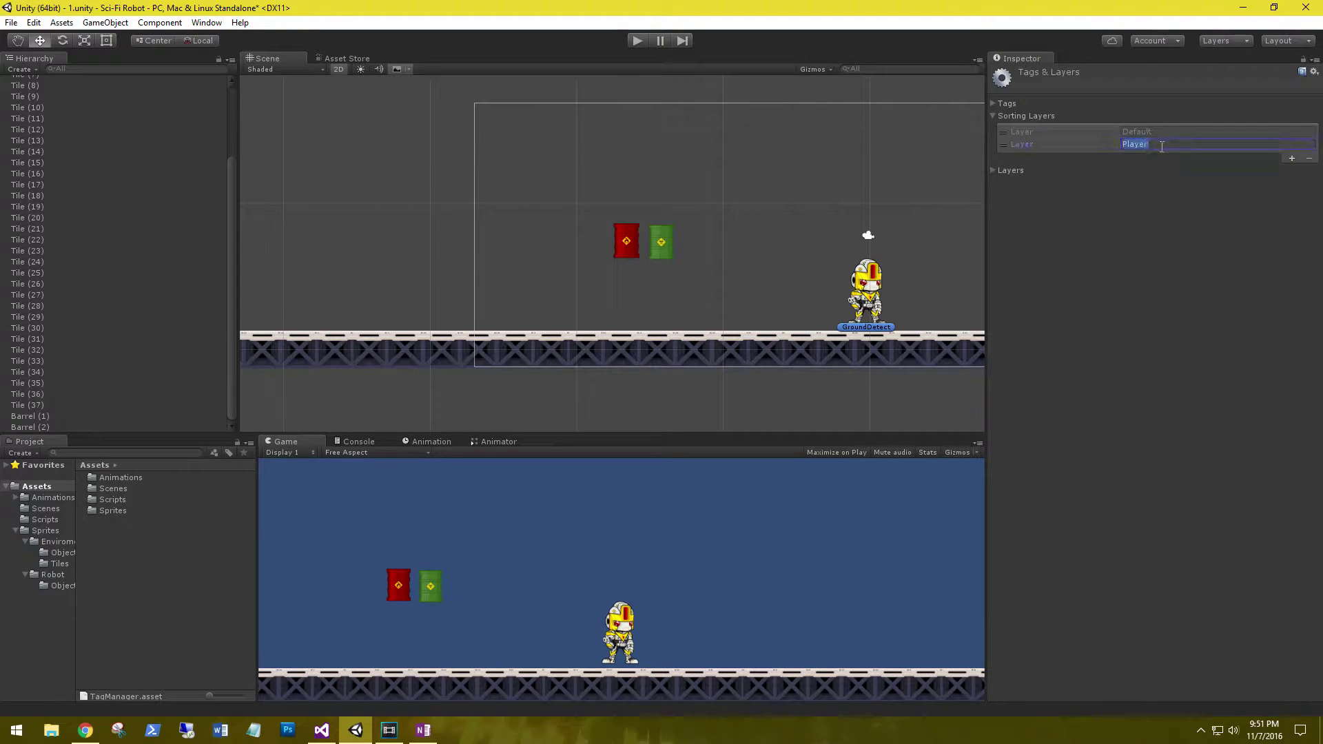
key("Return")
left_click(1160, 132)
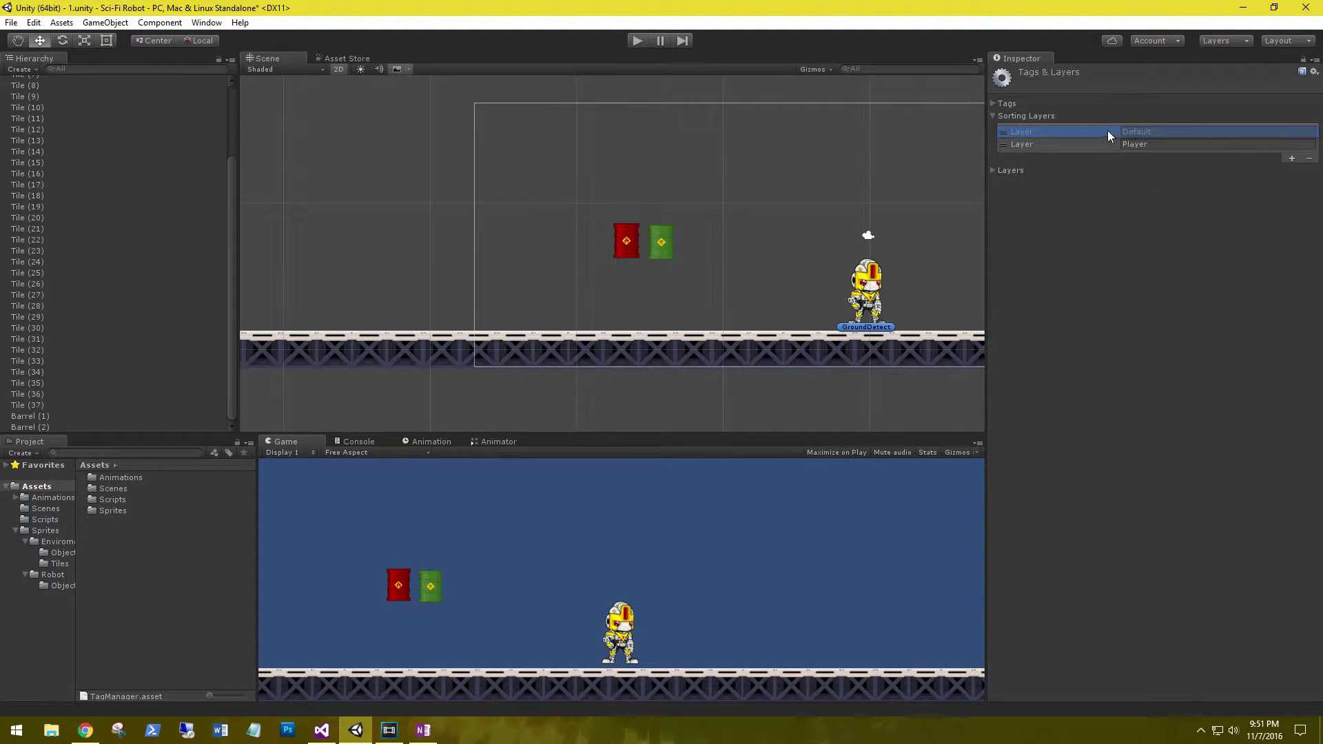
left_click(1161, 145)
- Add two new sorting layers named Background and Foreground
left_click(1291, 158)
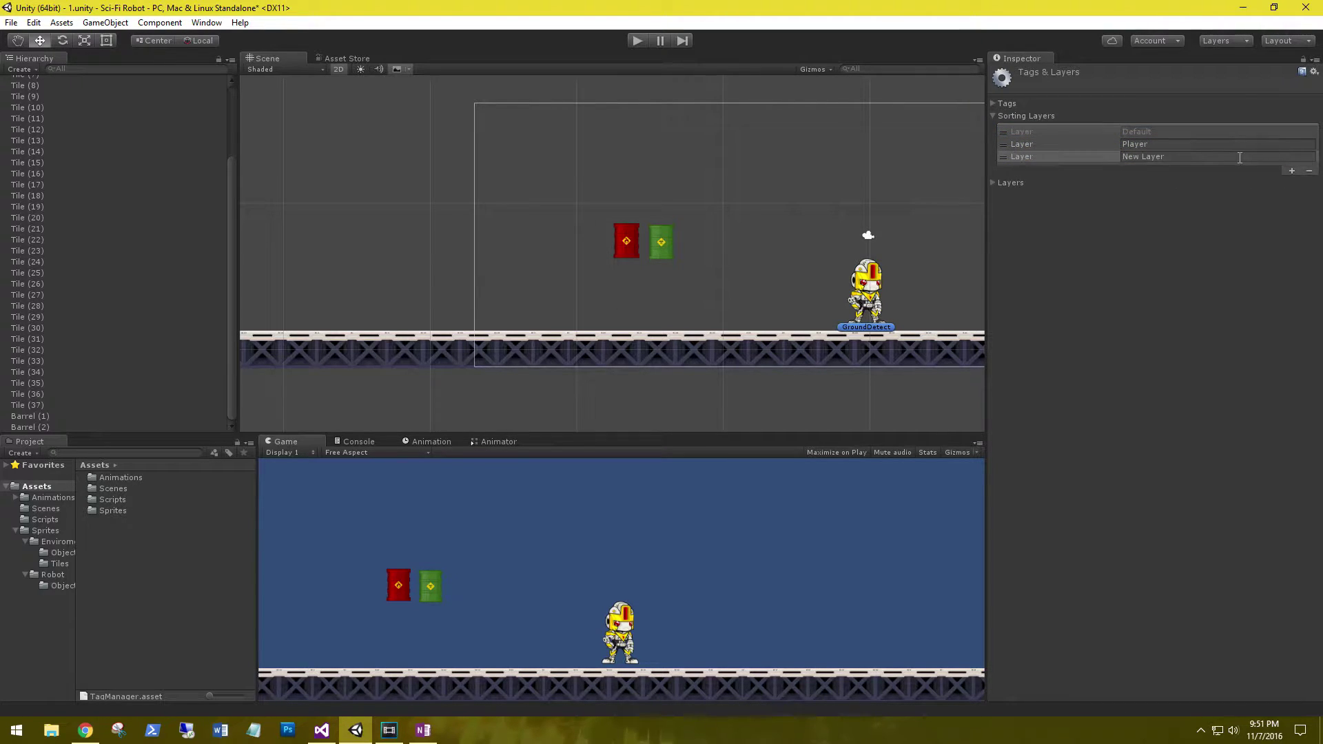
left_click(1239, 158)
type("Background")
left_click(1292, 171)
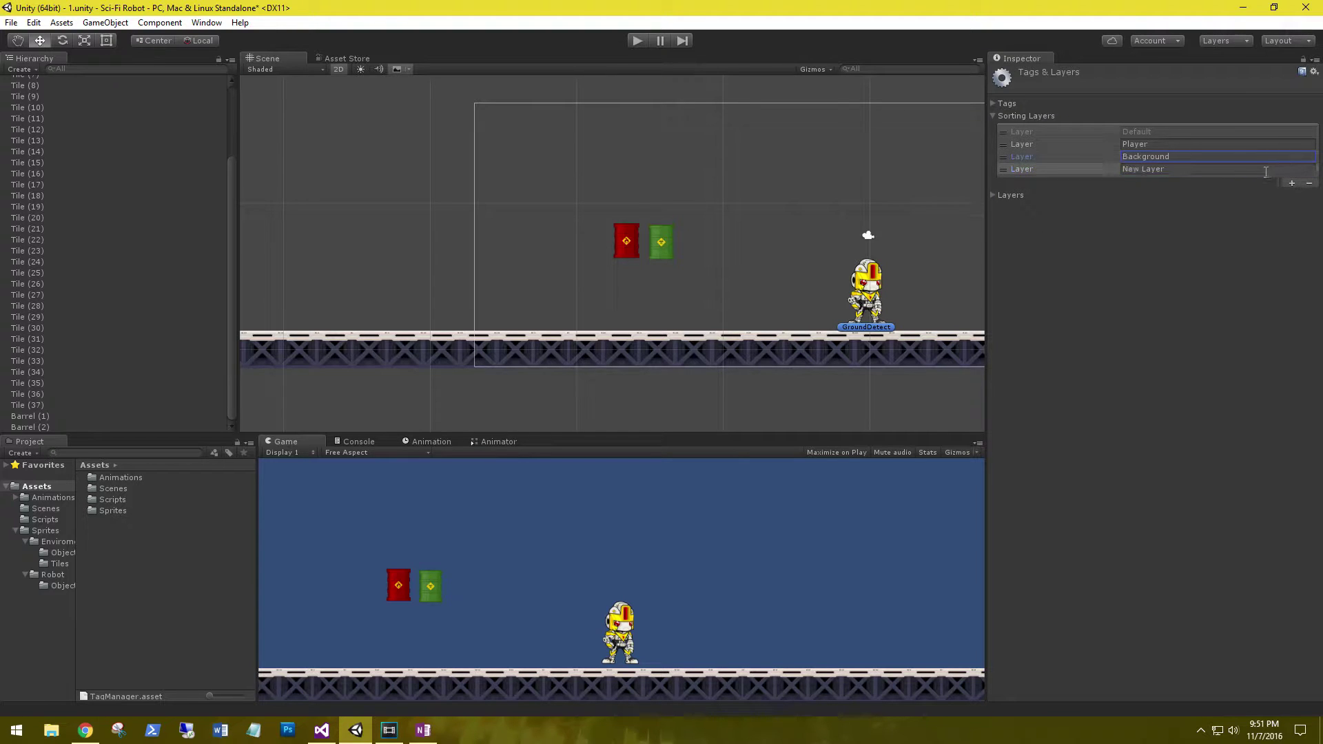
left_click(1238, 172)
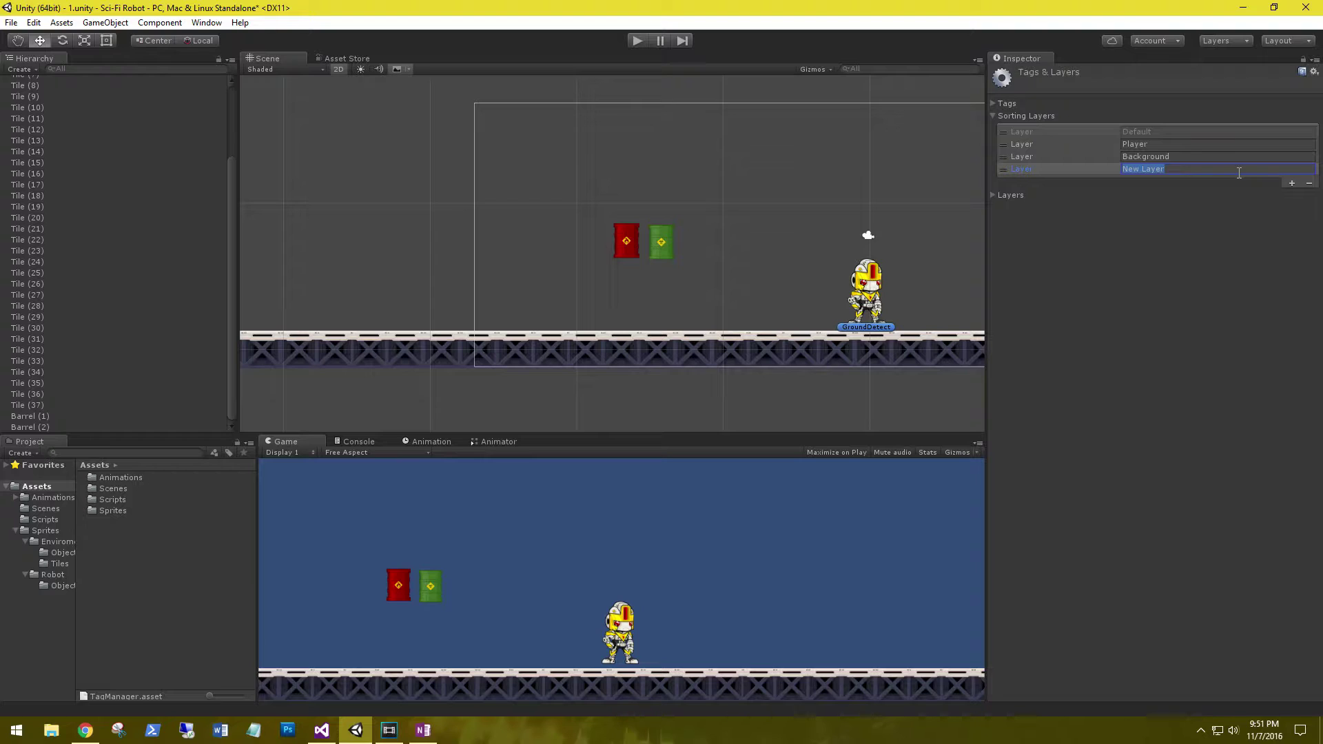
type("Foreground")
- Add a Midground sorting layer and drag it above Foreground in the order
left_click(1291, 183)
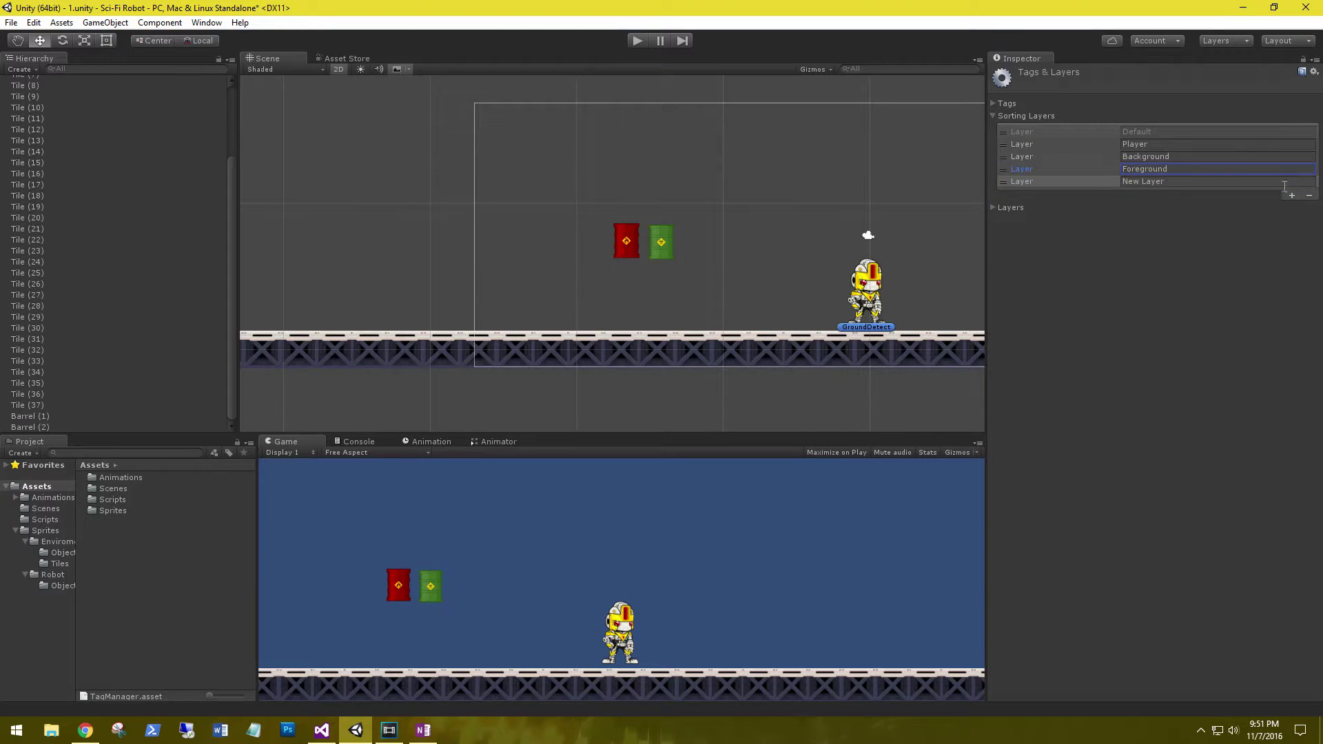
left_click(1225, 184)
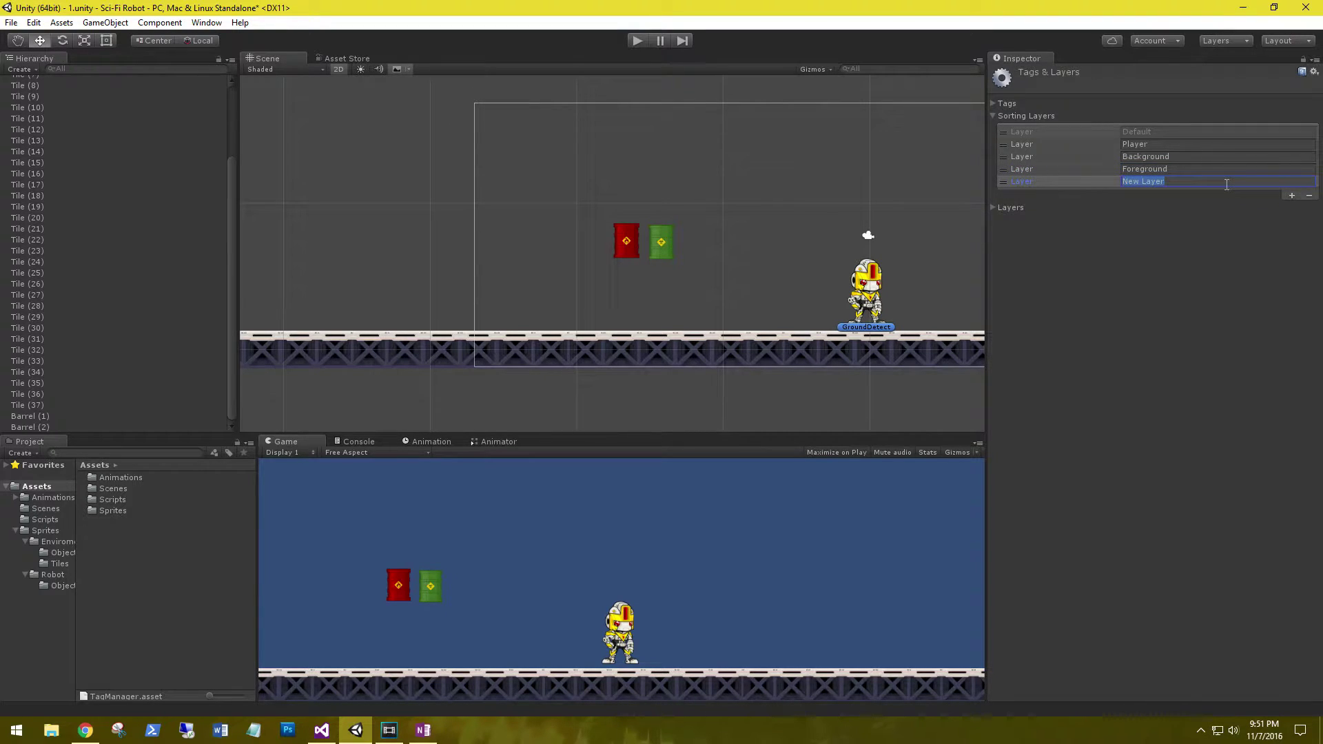
type("Midground")
left_click(1130, 256)
mouse_move(1003, 179)
left_mouse_down()
mouse_move(1003, 145)
mouse_move(1000, 183)
left_mouse_up()
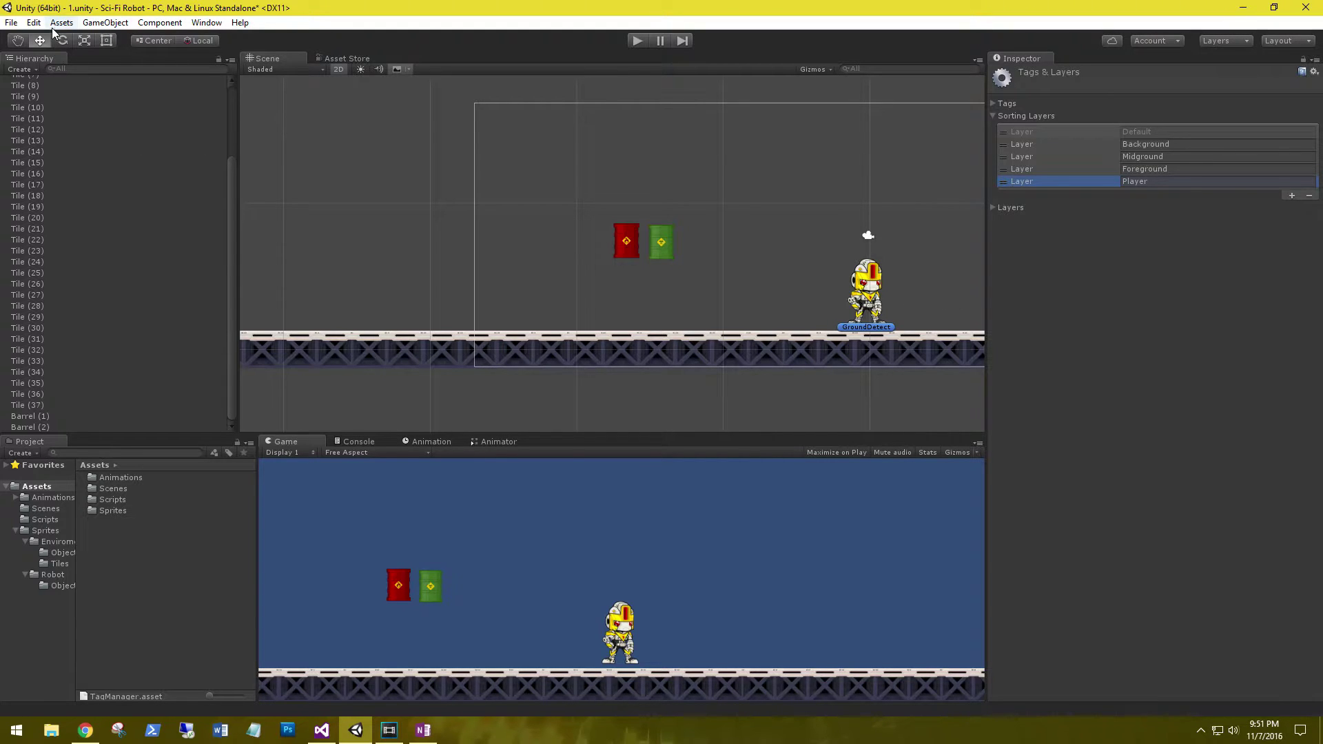
- Create a UI Text object and pick a layer for it
left_click(21, 69)
mouse_move(104, 176)
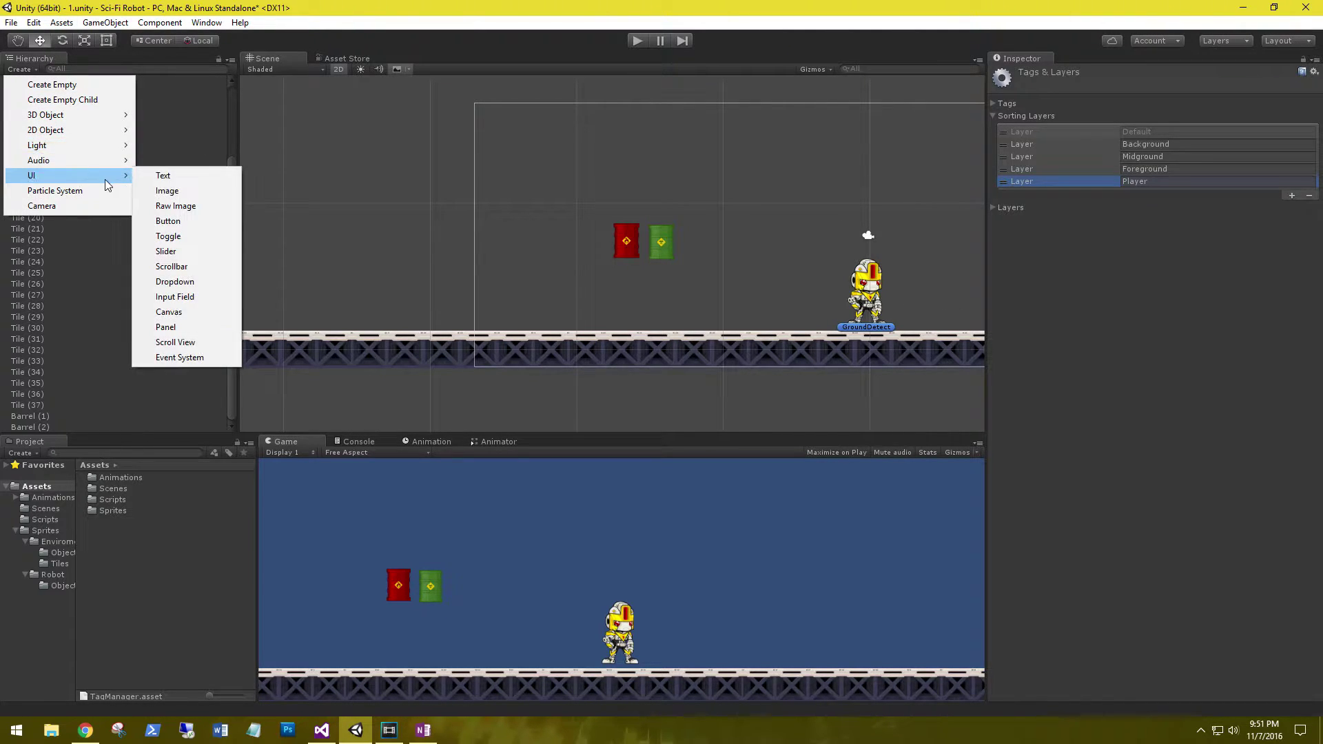
left_click(186, 176)
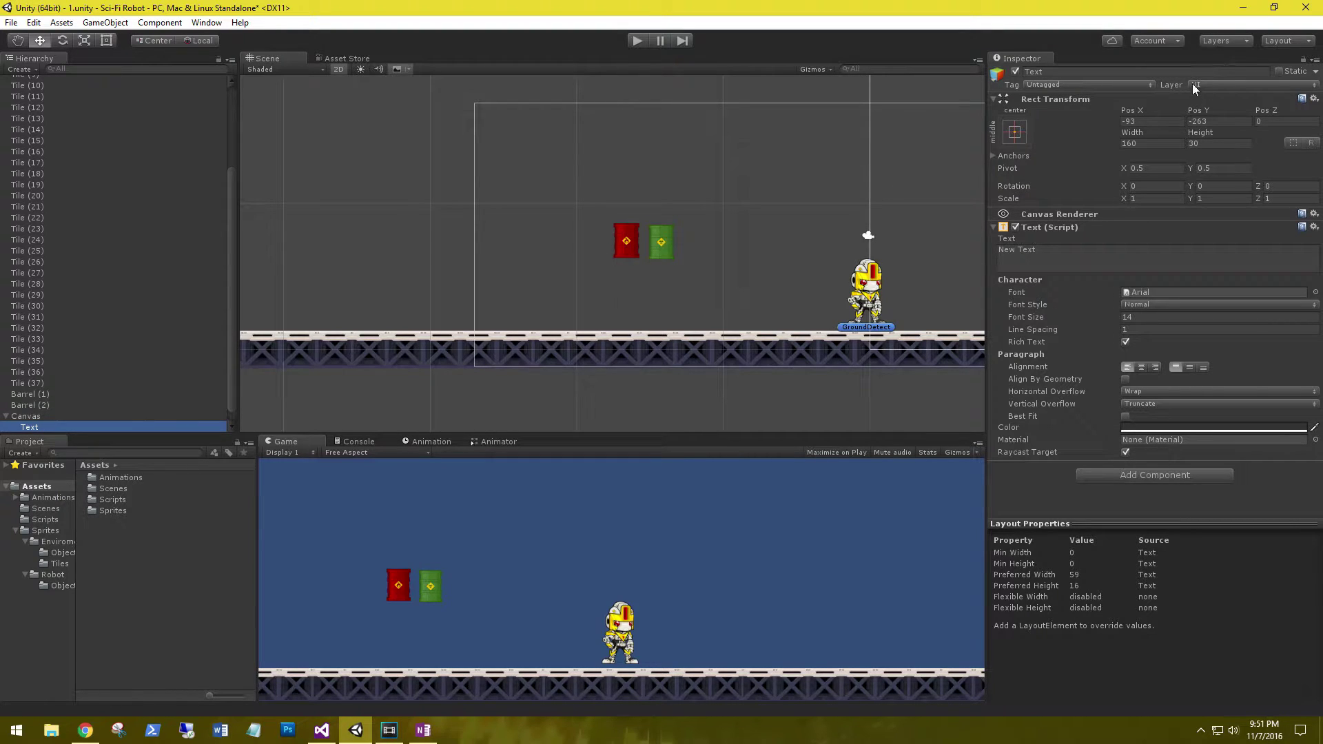
left_click(1170, 84)
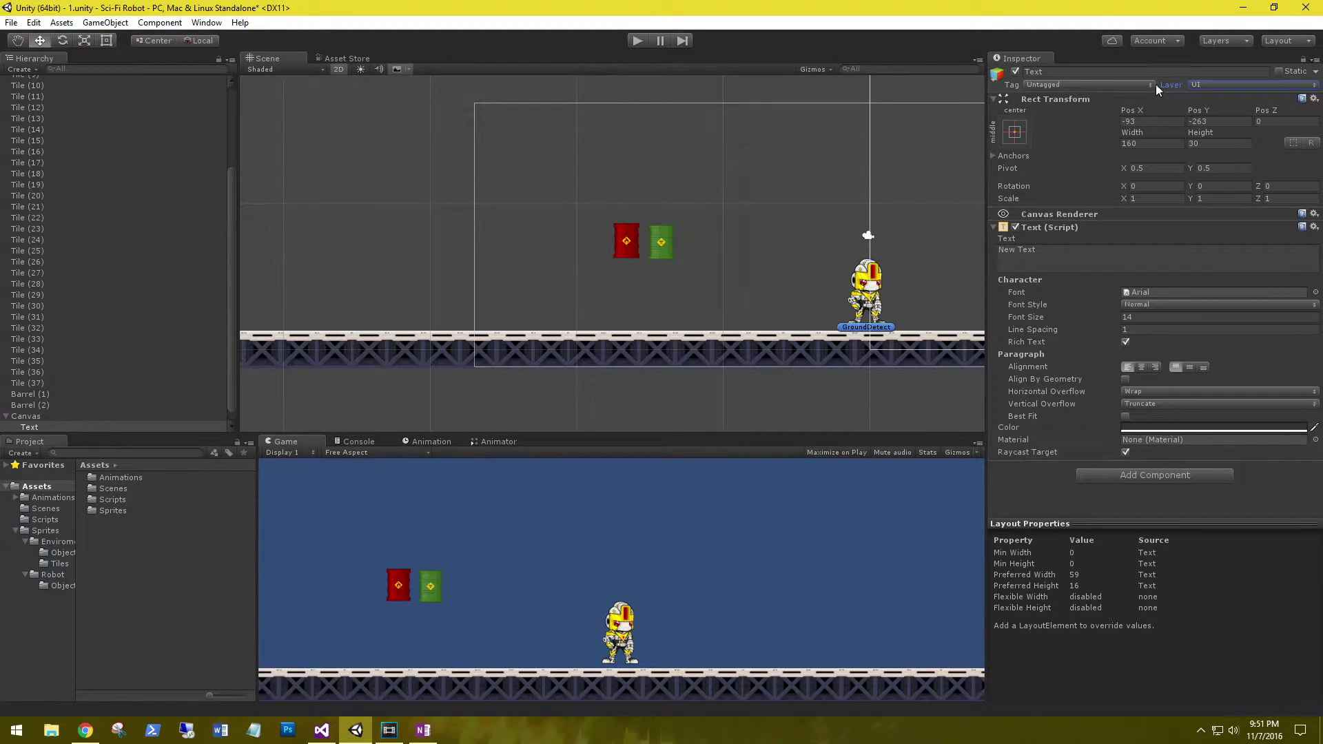
left_click_drag(228, 212, 221, 118)
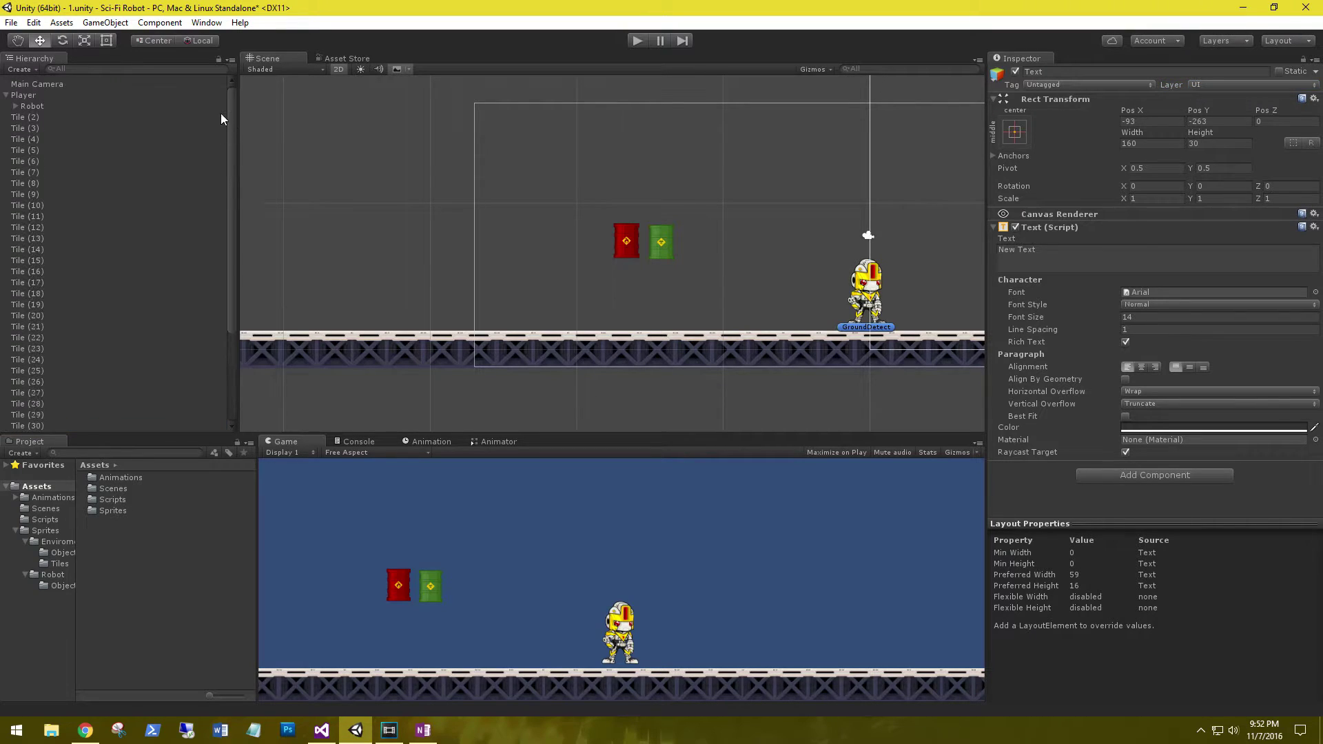
- From the Robot's Sorting Layer dropdown, open the sorting layer list and check Foreground's position
left_click(32, 108)
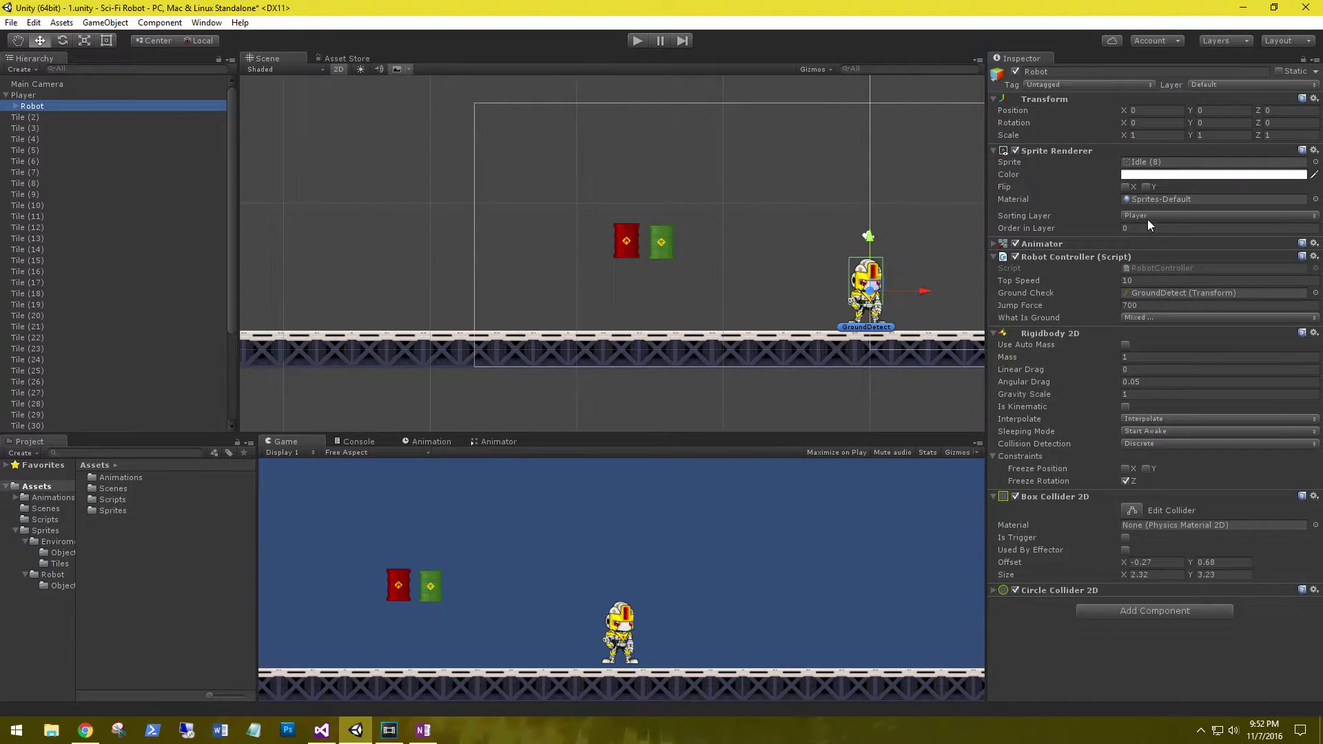
left_click(1147, 217)
left_click(1166, 314)
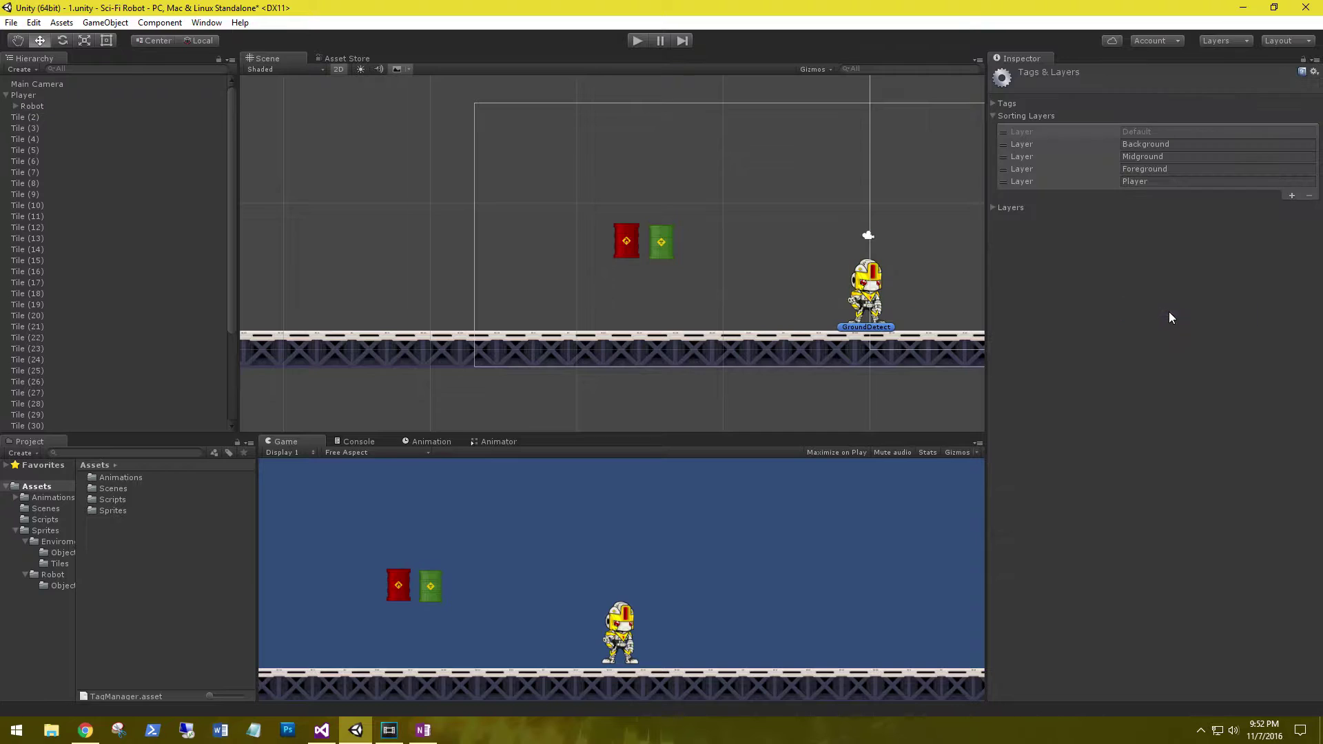
left_click(1177, 143)
mouse_move(1103, 169)
left_mouse_down()
mouse_move(1098, 157)
mouse_move(1133, 175)
mouse_move(1119, 172)
left_mouse_up()
left_click(1158, 183)
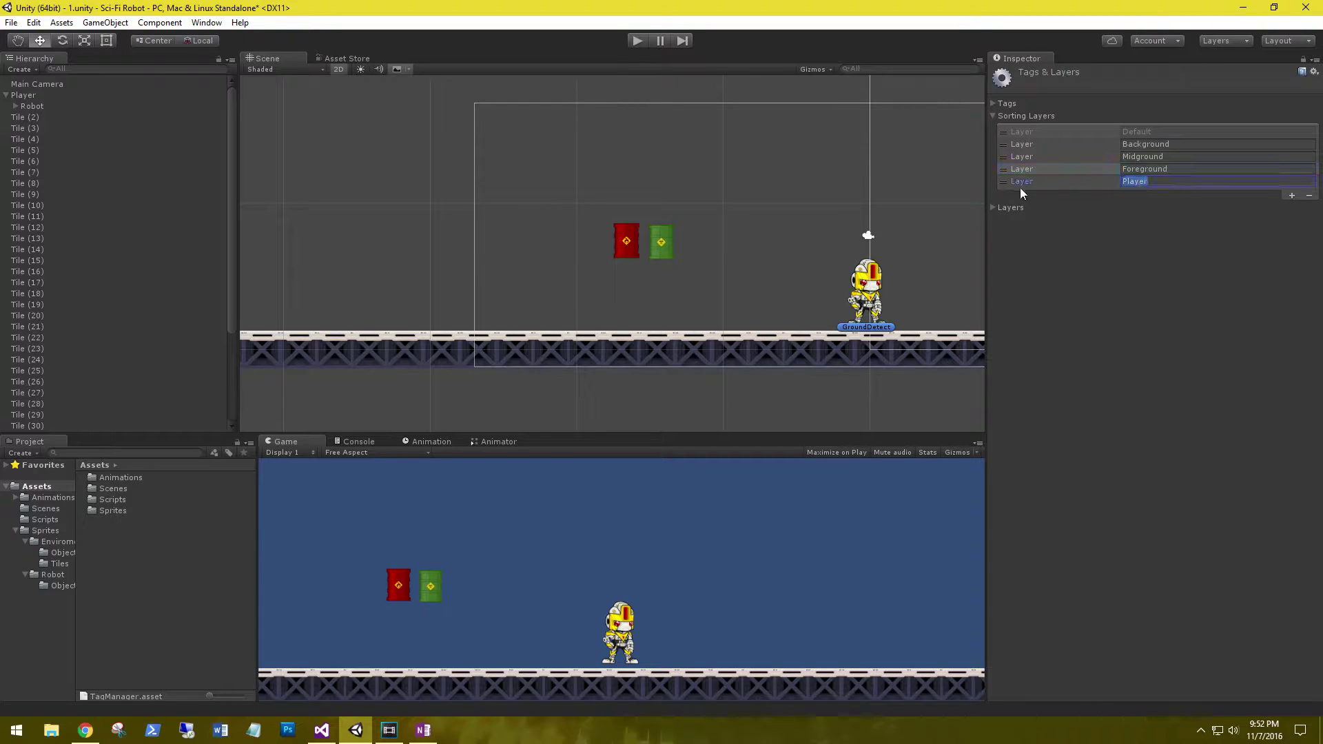
- Expand the Layers foldout to view built-in layers such as UI, then collapse it
left_click(992, 209)
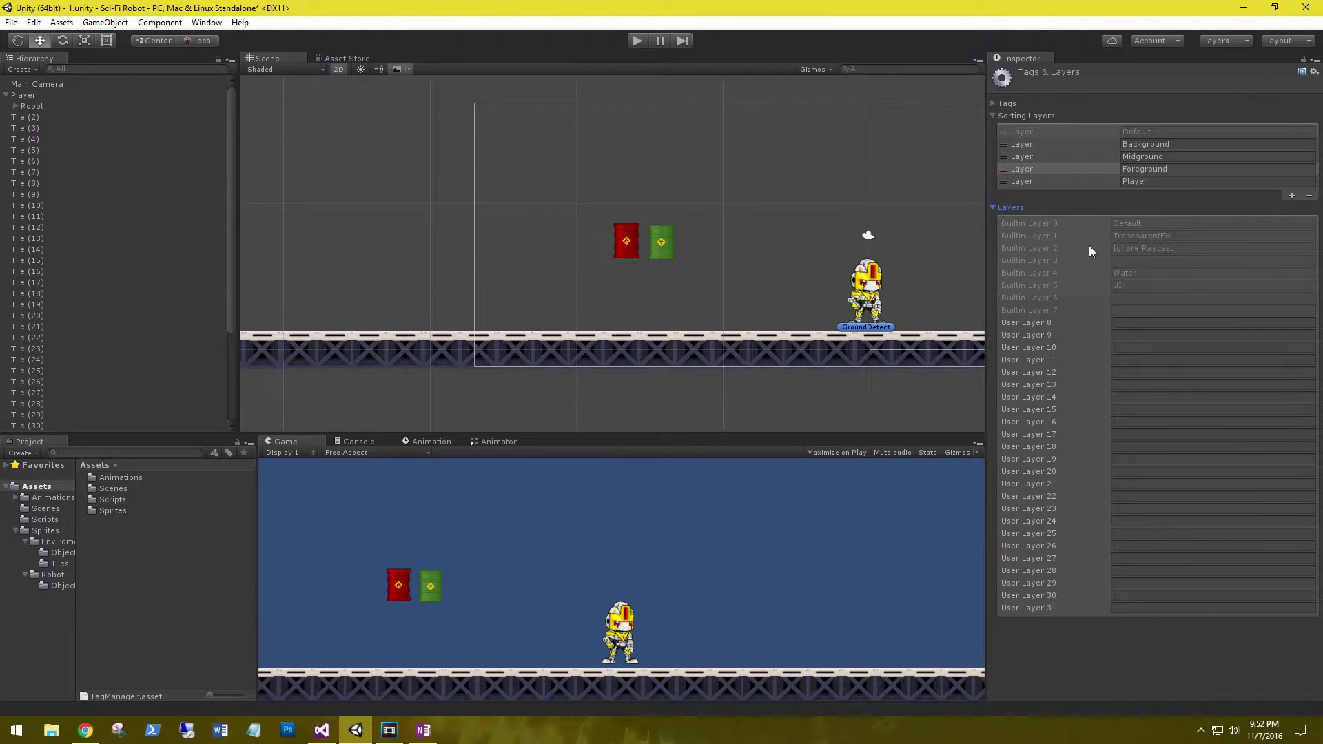
left_click(1140, 310)
left_click(1144, 285)
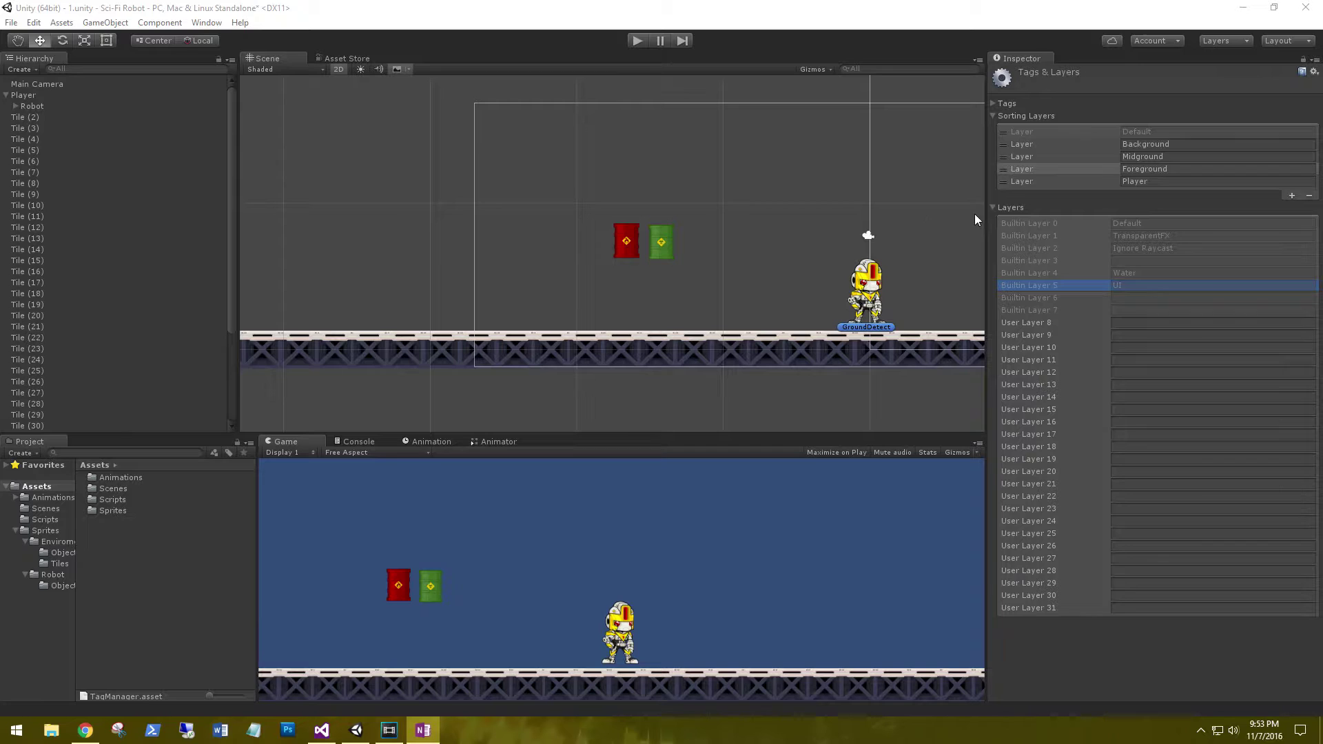
left_click(992, 208)
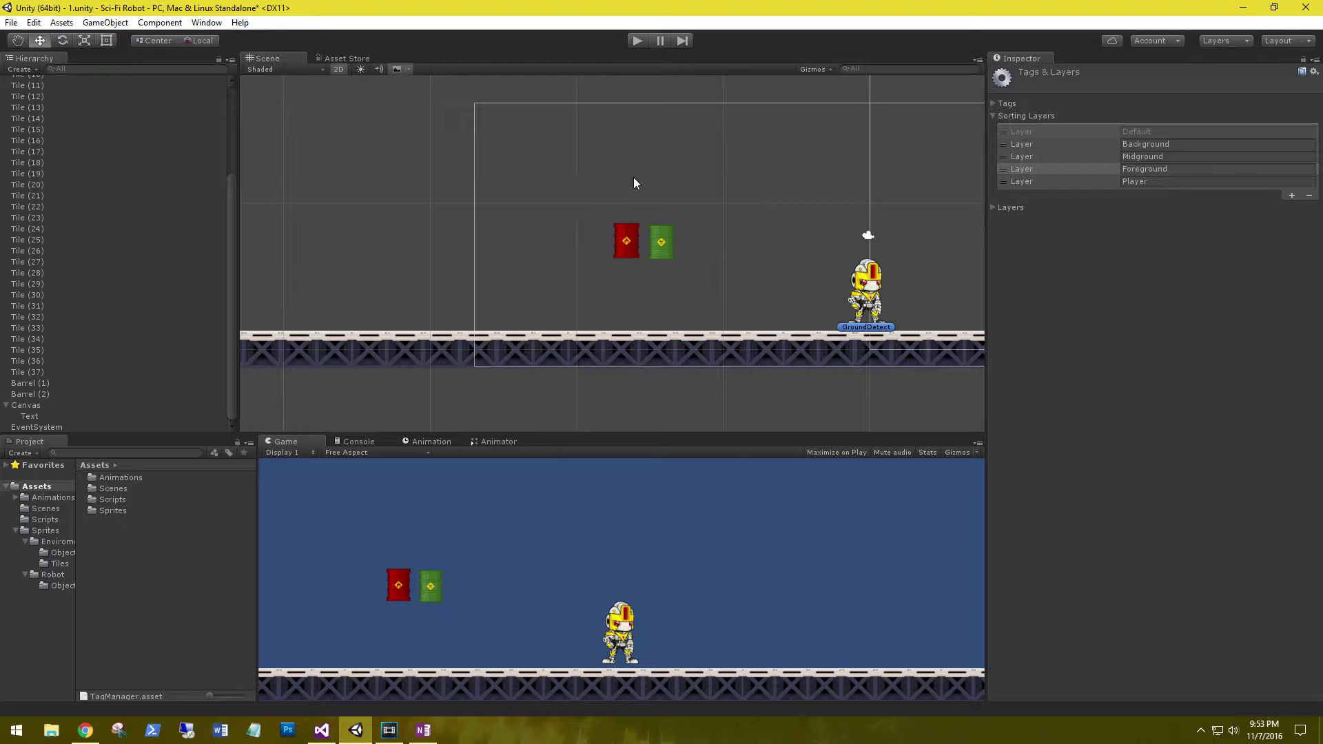
- Place a Box and a DoorUnlocked sprite from the Objects folder into the scene
double_click(107, 510)
double_click(112, 482)
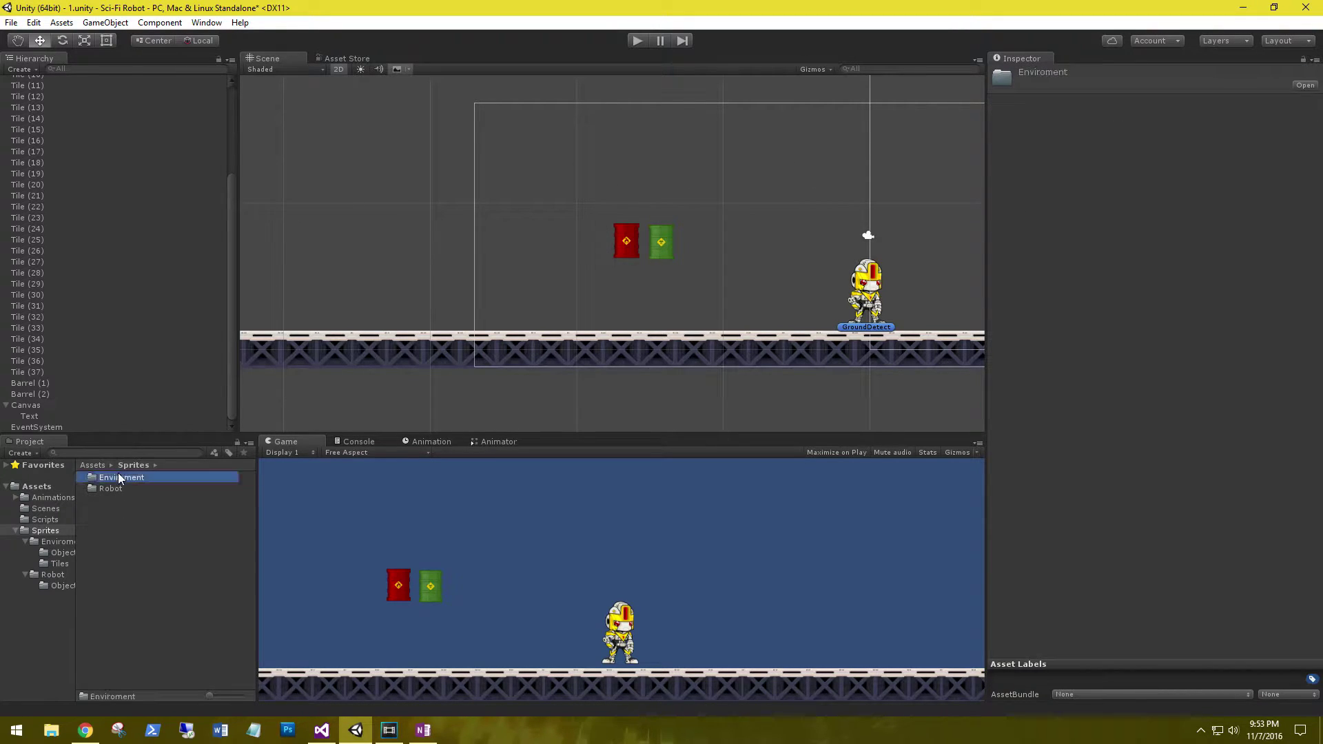
double_click(109, 478)
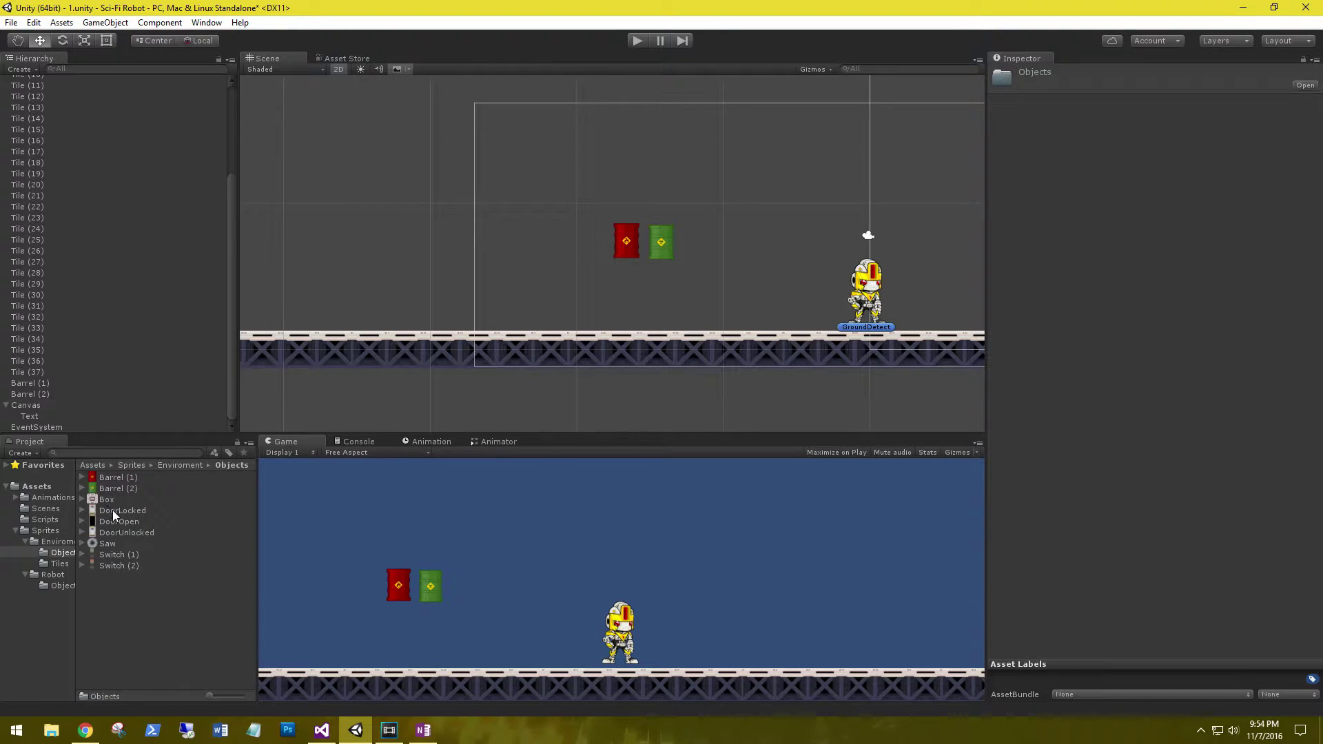
left_click_drag(105, 499, 538, 281)
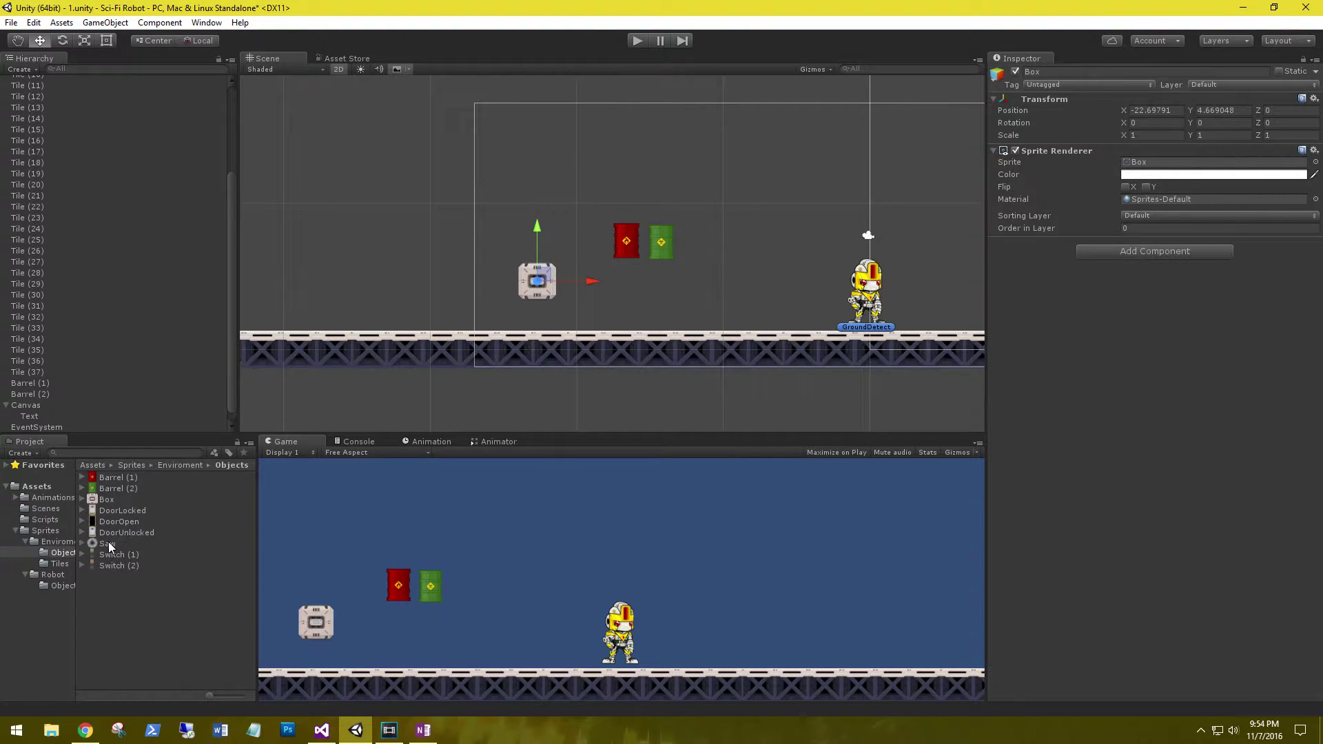
left_click_drag(114, 533, 763, 274)
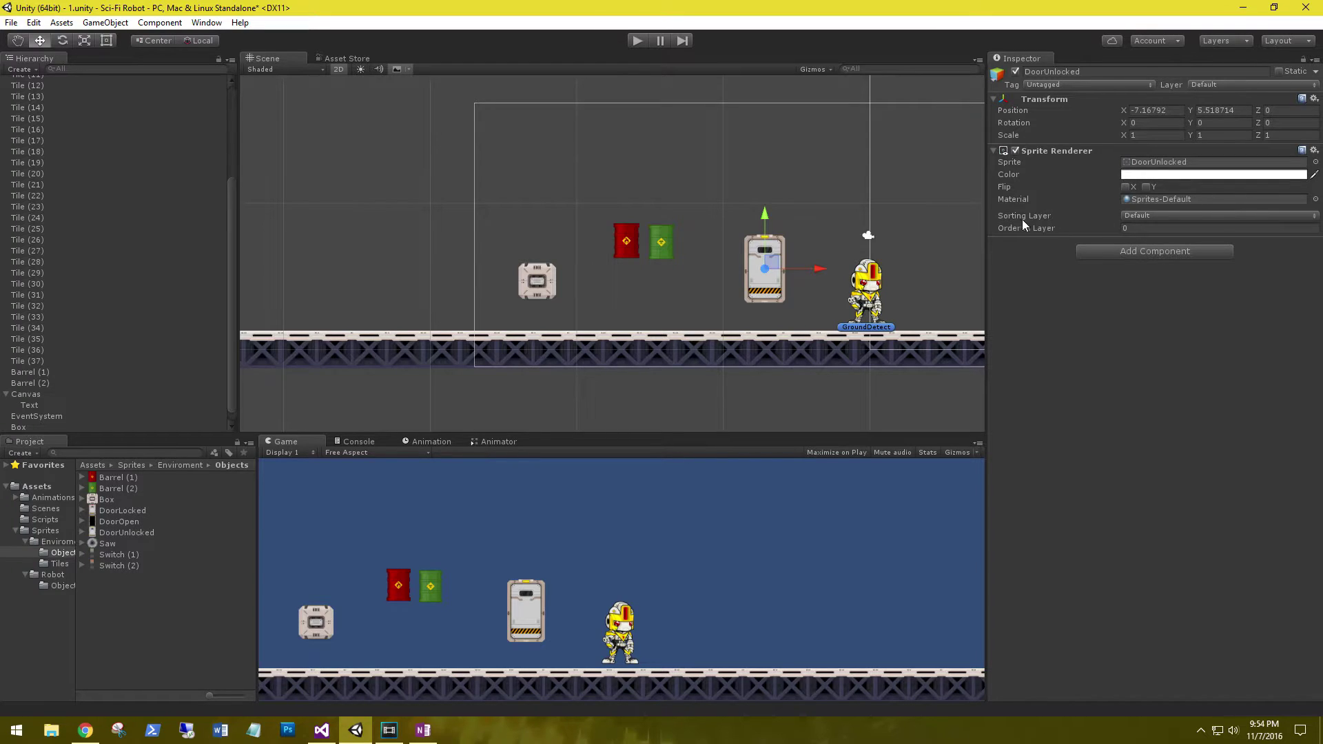
- Move the red Barrel (1) left and slightly lower, just above the Box
left_click(660, 241)
left_click(627, 243)
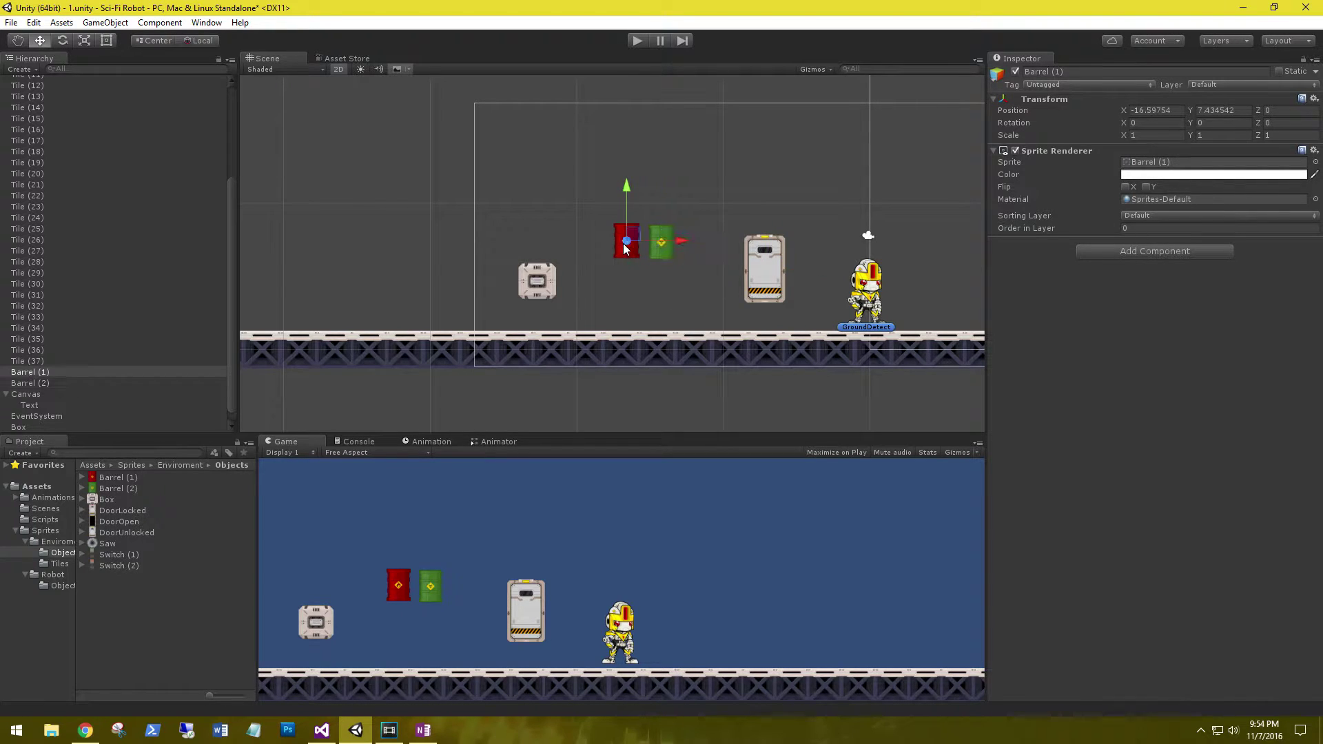
left_click(531, 276)
left_click(626, 246)
left_click_drag(680, 241, 612, 255)
mouse_move(548, 183)
left_mouse_down()
mouse_move(551, 221)
mouse_move(565, 192)
left_mouse_up()
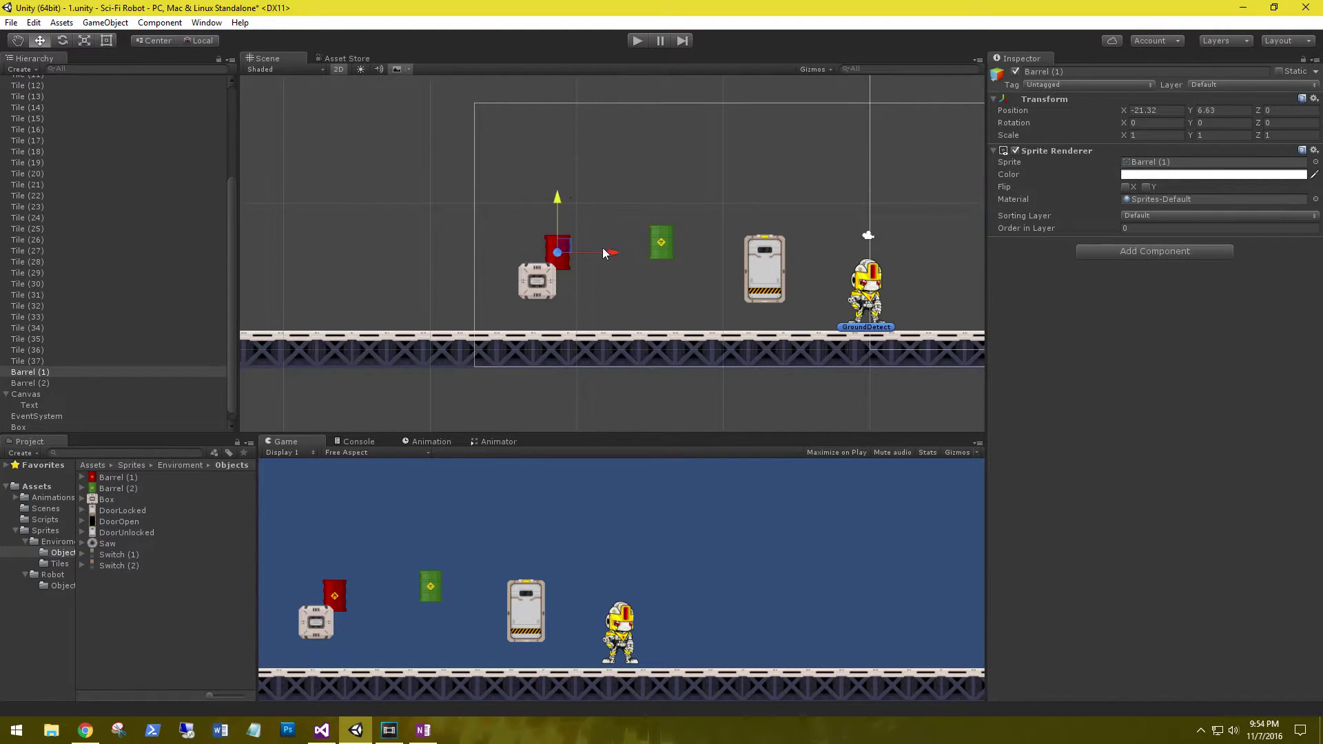
left_click_drag(603, 253, 630, 252)
- Put the DoorUnlocked sprite on the Background sorting layer
left_click(762, 268)
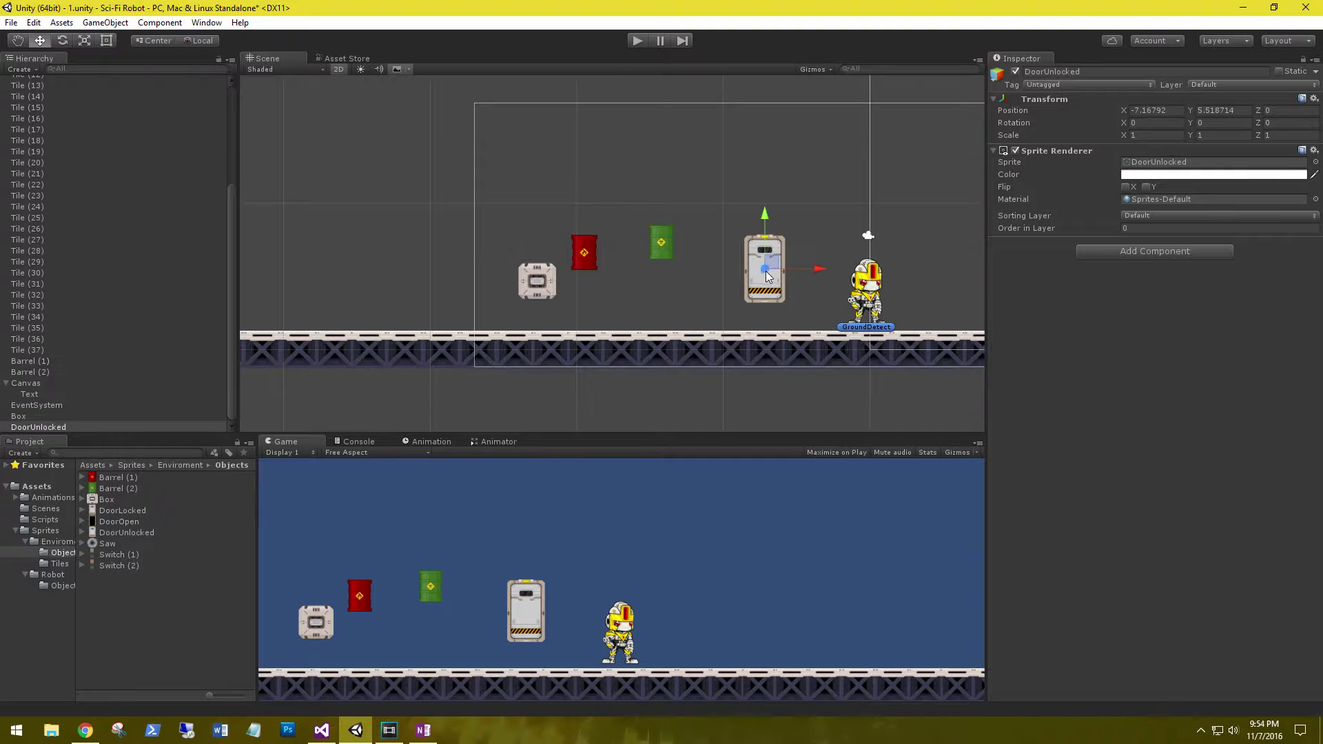
left_click(1133, 213)
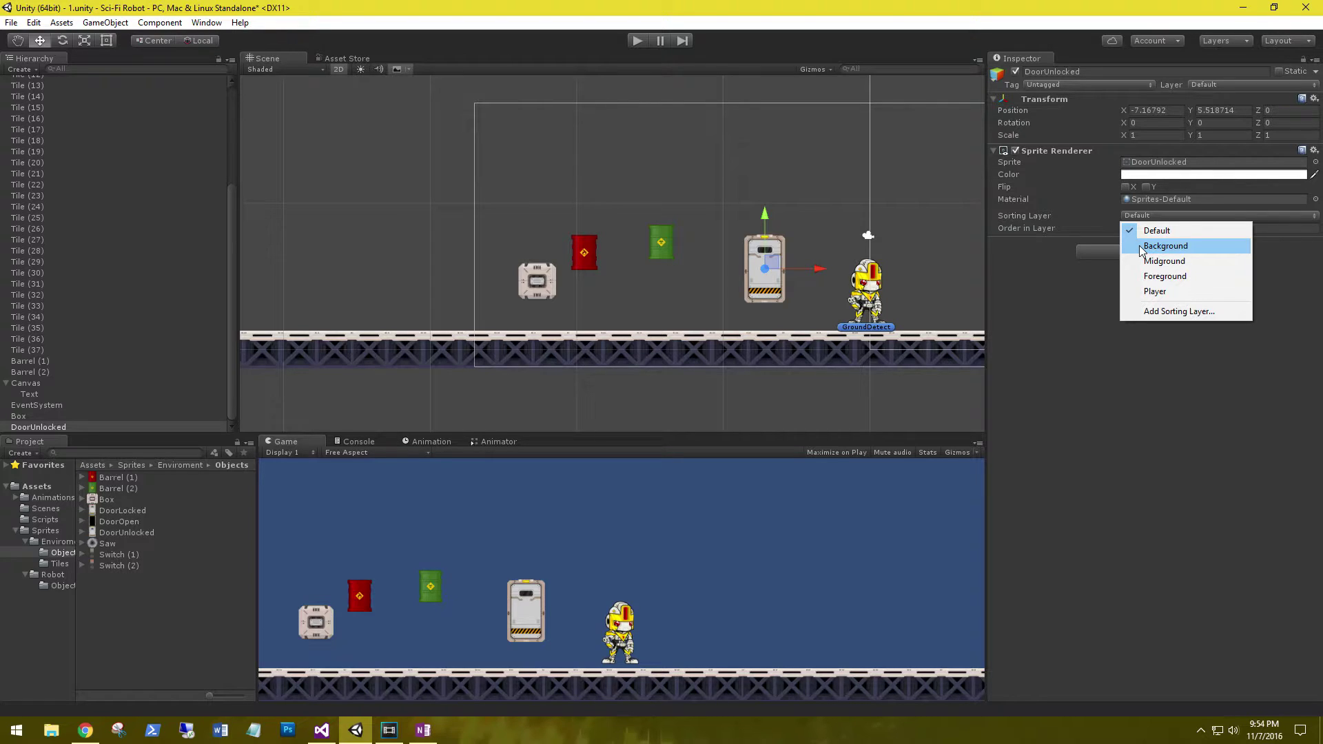
left_click(1140, 248)
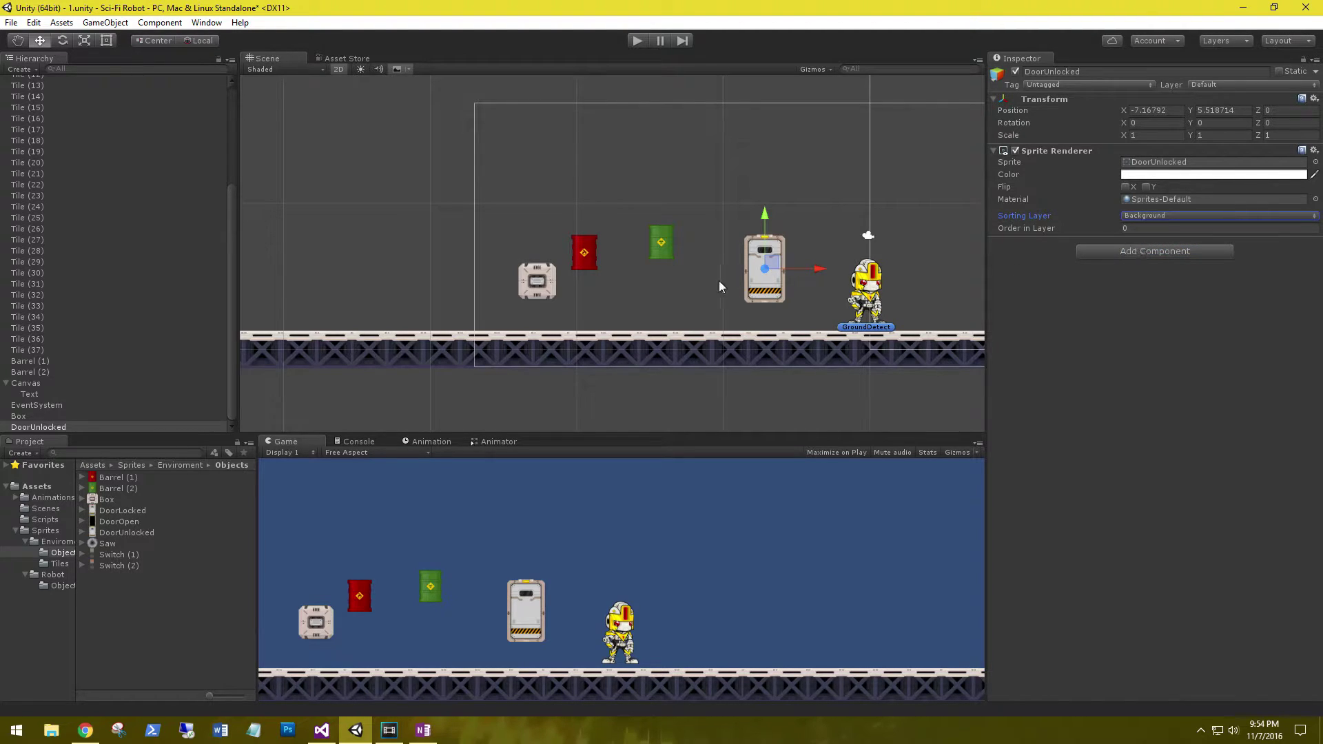
- Set green Barrel (2) to the Midground layer and move it over the door's left edge
left_click(659, 236)
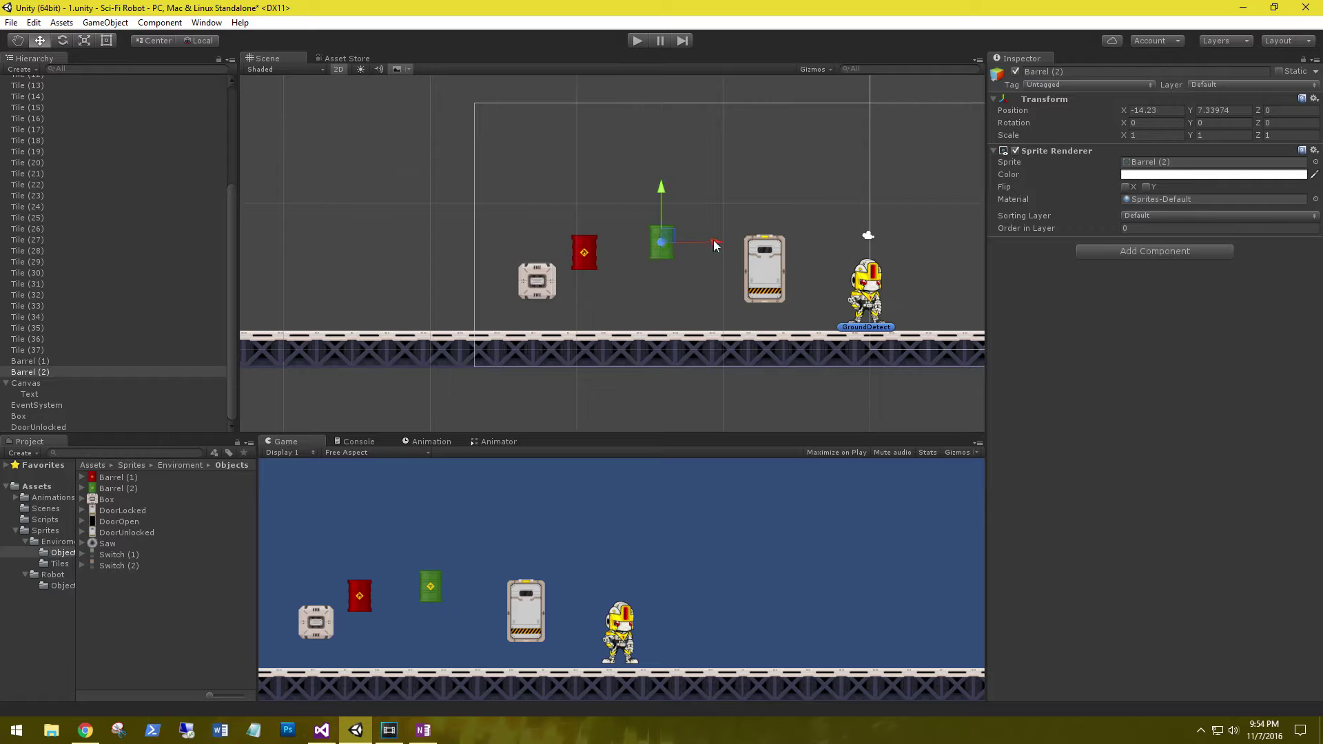
left_click_drag(664, 236, 691, 209)
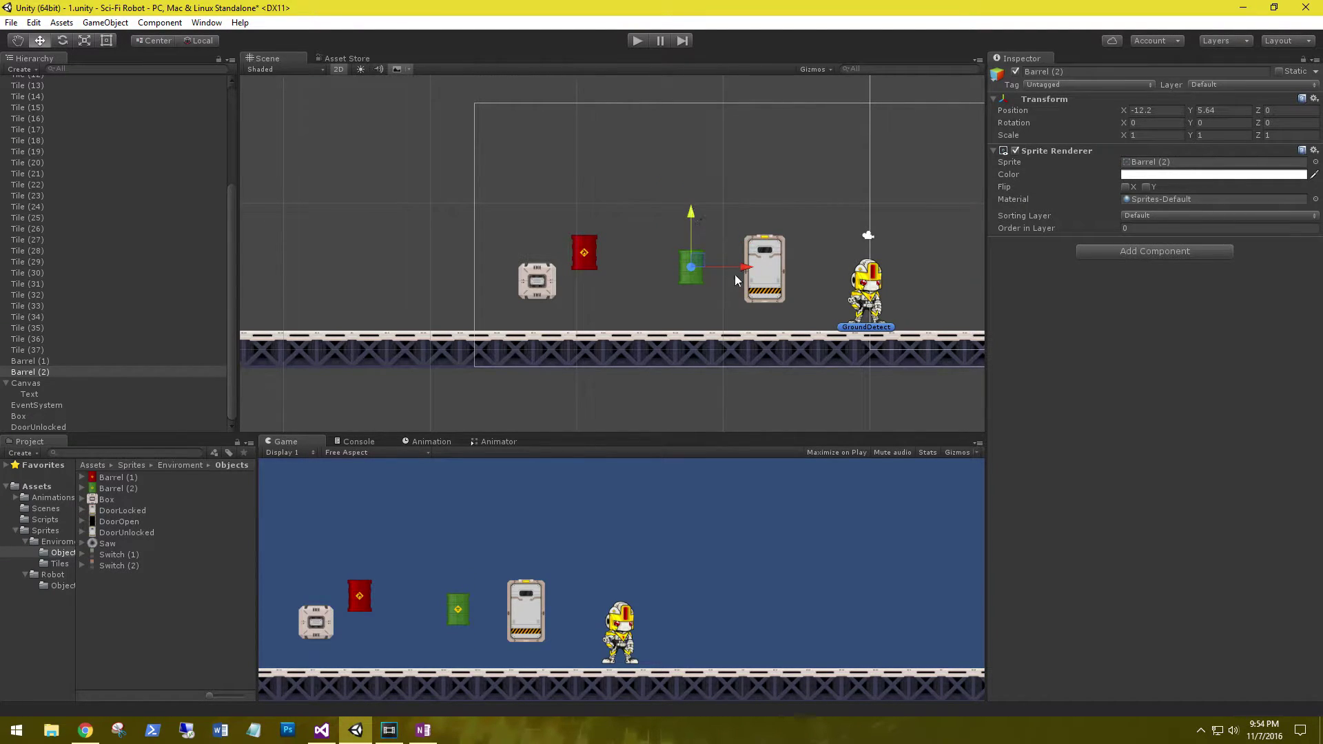
mouse_move(746, 269)
left_mouse_down()
mouse_move(824, 269)
mouse_move(768, 273)
left_mouse_up()
left_click(1165, 215)
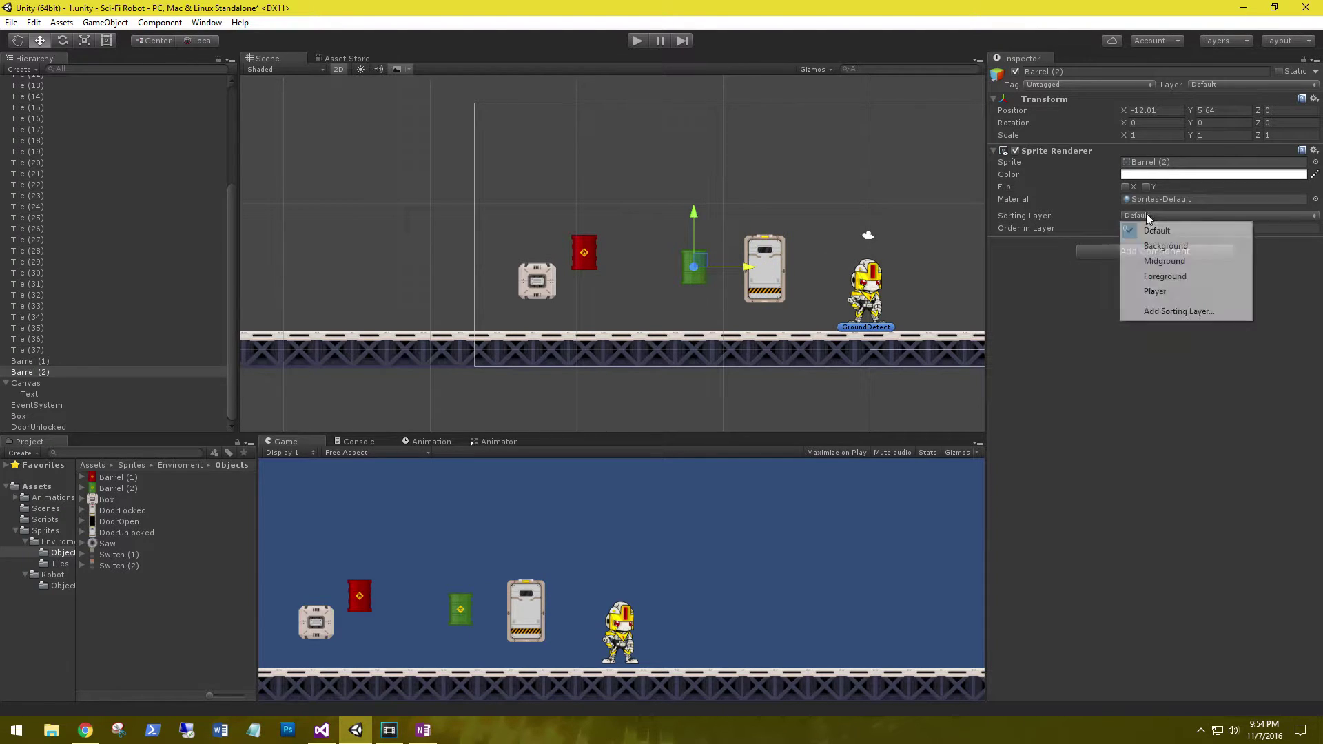
left_click(1164, 261)
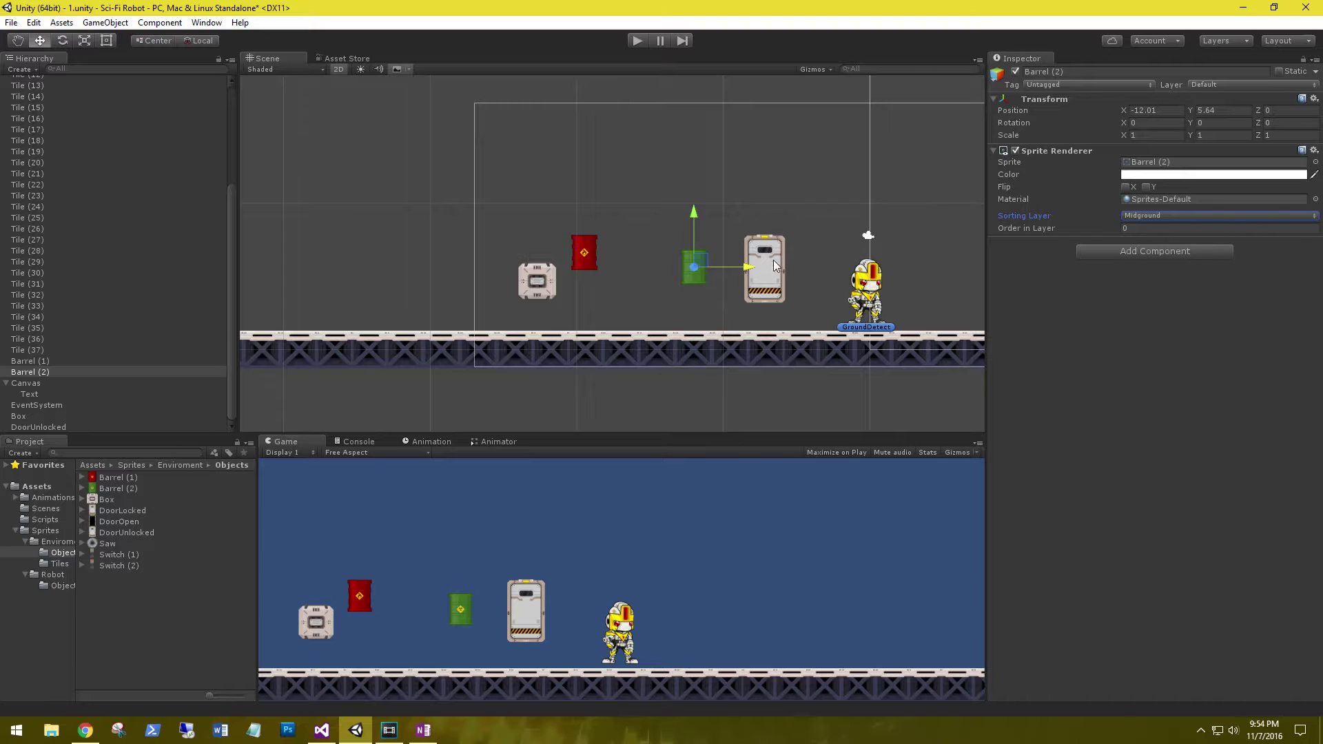
left_click_drag(759, 266, 795, 274)
- Set red Barrel (1) to the Foreground layer and move it onto the door to X -9.43
left_click(597, 253)
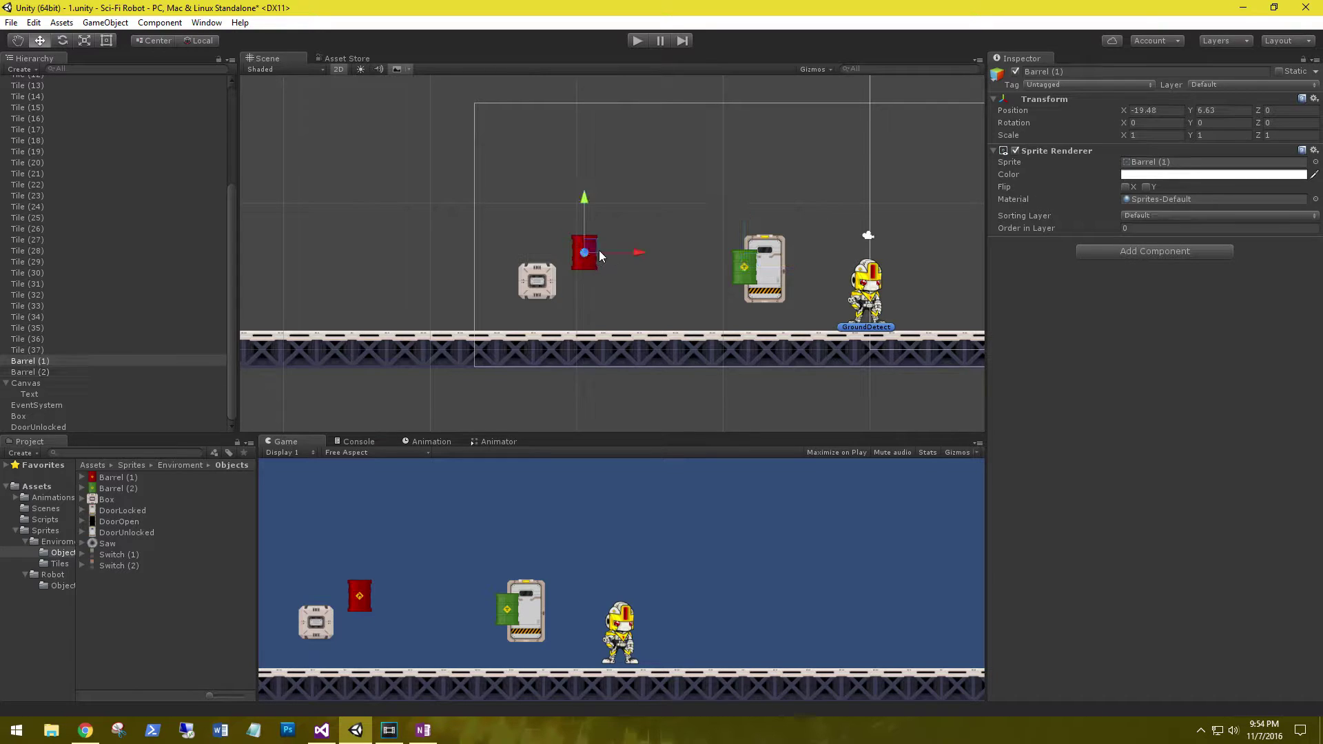
left_click_drag(634, 254, 720, 256)
left_click(1131, 216)
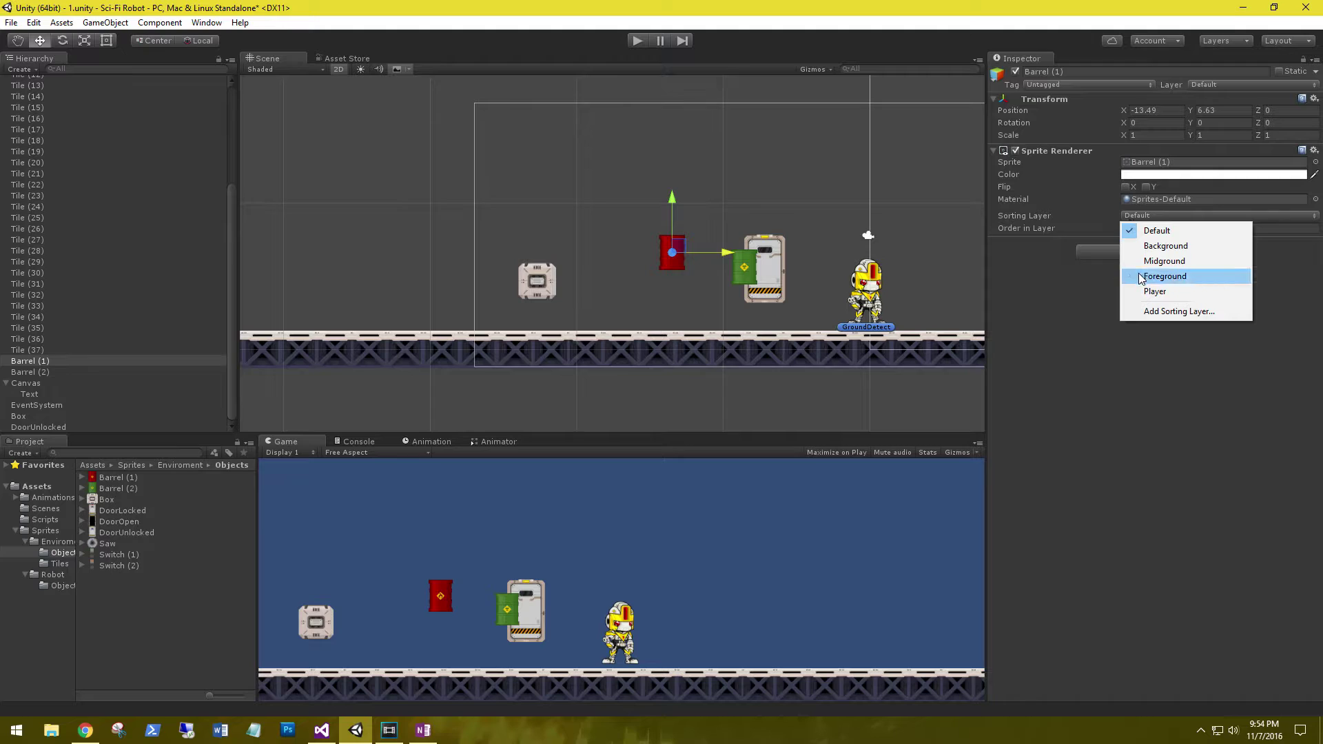
left_click(1164, 276)
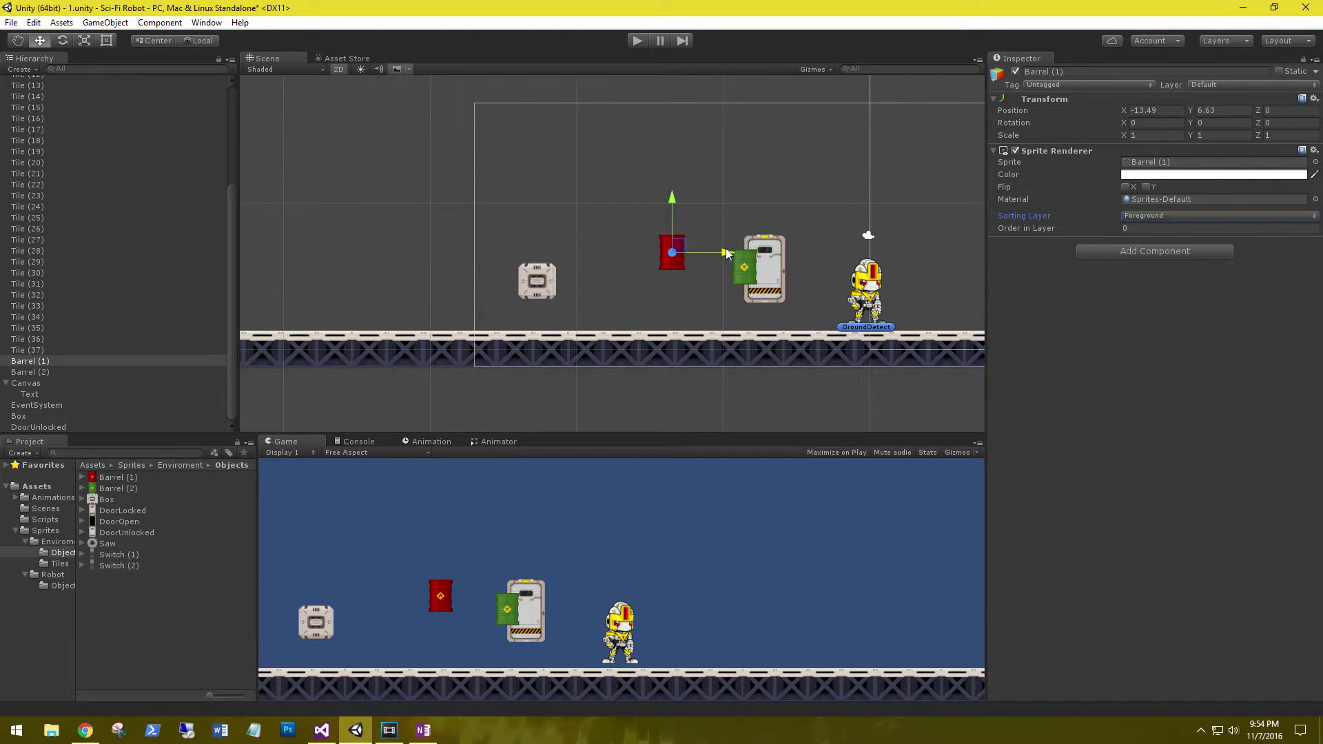
left_click_drag(724, 253, 783, 256)
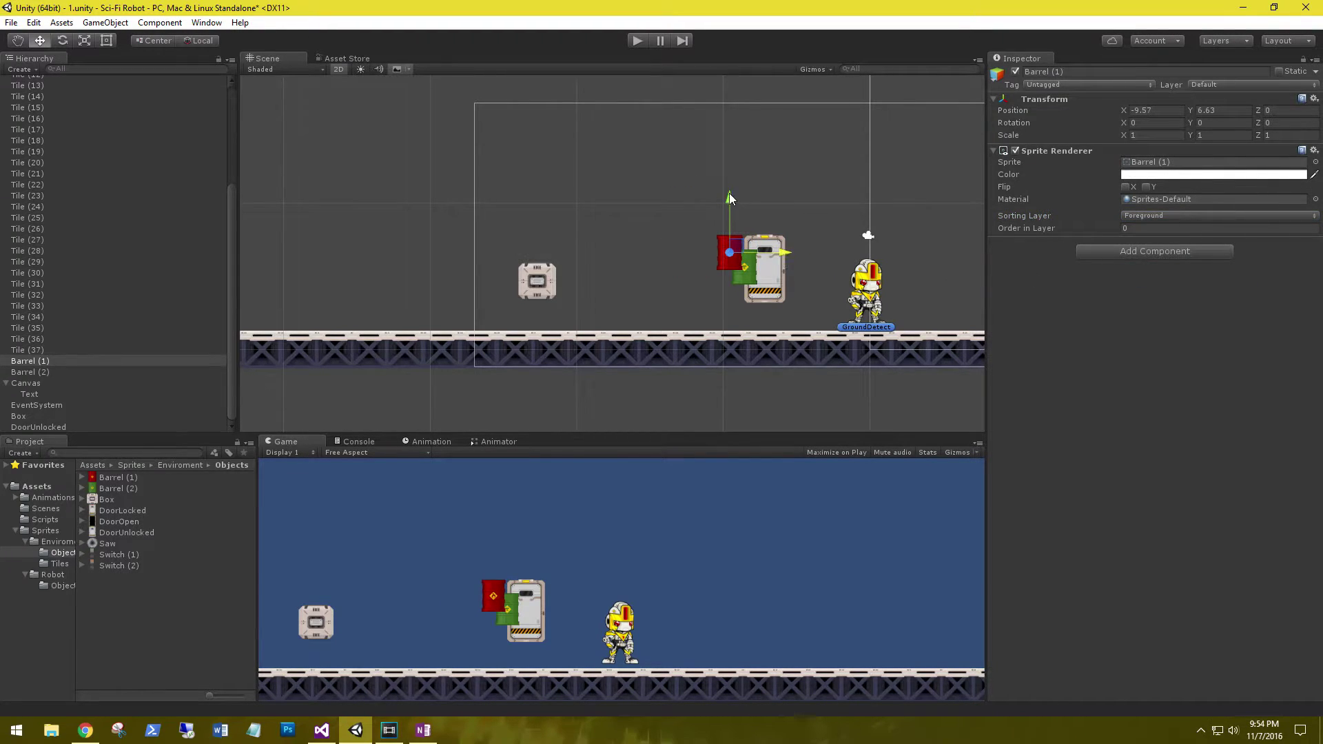
left_click_drag(729, 198, 726, 225)
mouse_move(781, 281)
left_mouse_down()
mouse_move(848, 286)
mouse_move(784, 283)
left_mouse_up()
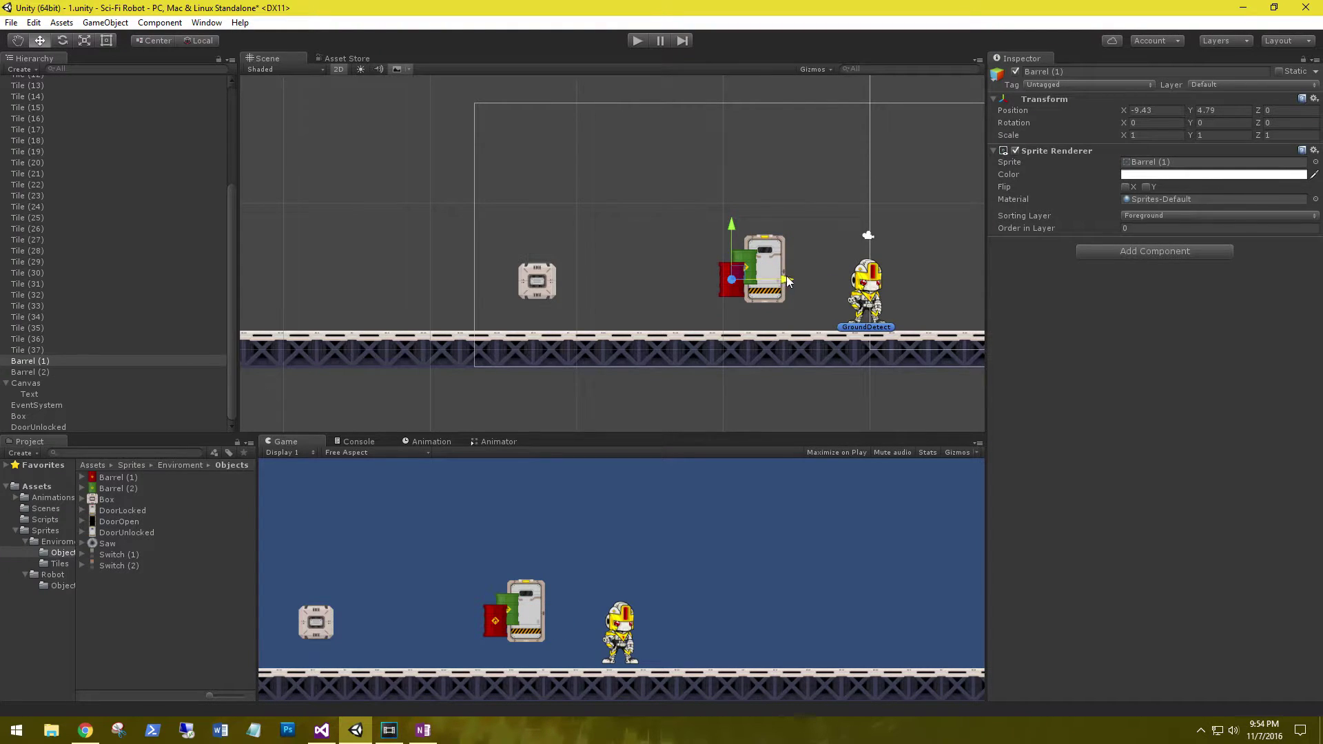
- Put the Box on the Player sorting layer and move the red barrel left to X -14.53, Y 4.79
left_click(553, 281)
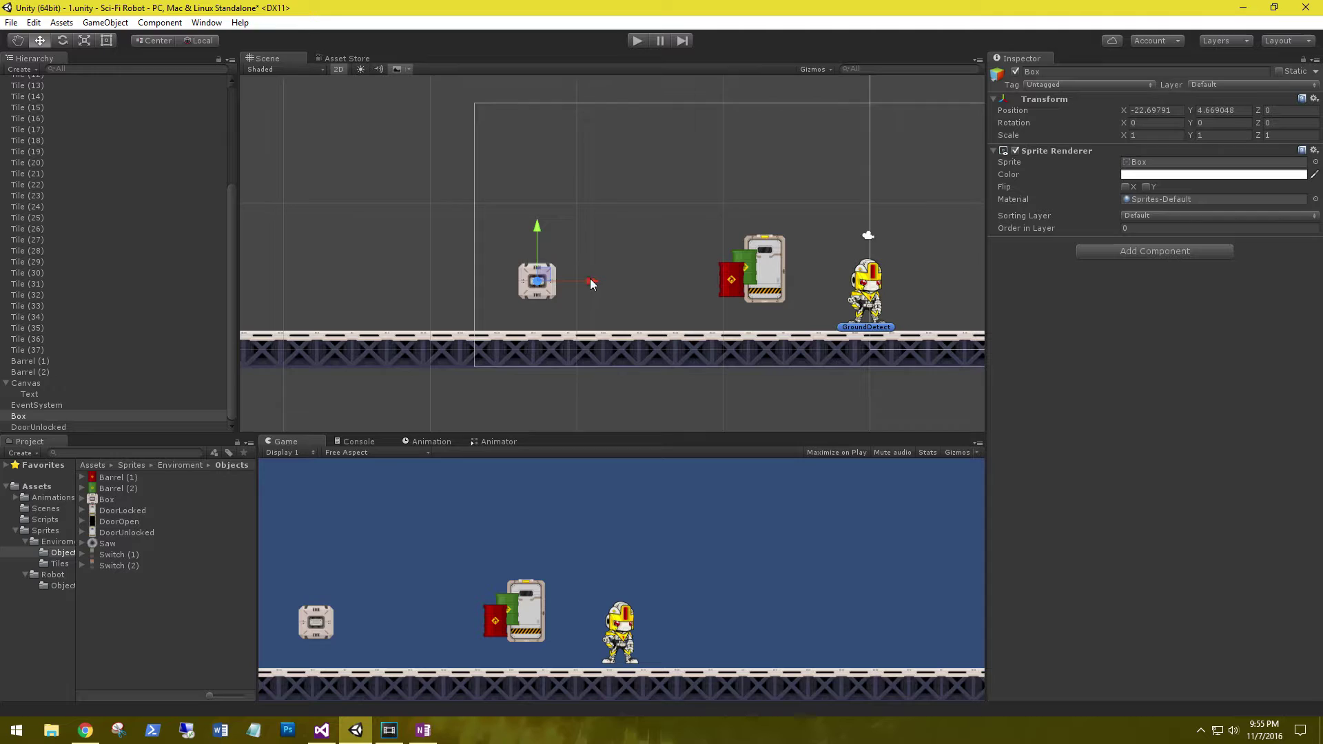
left_click_drag(590, 283, 691, 286)
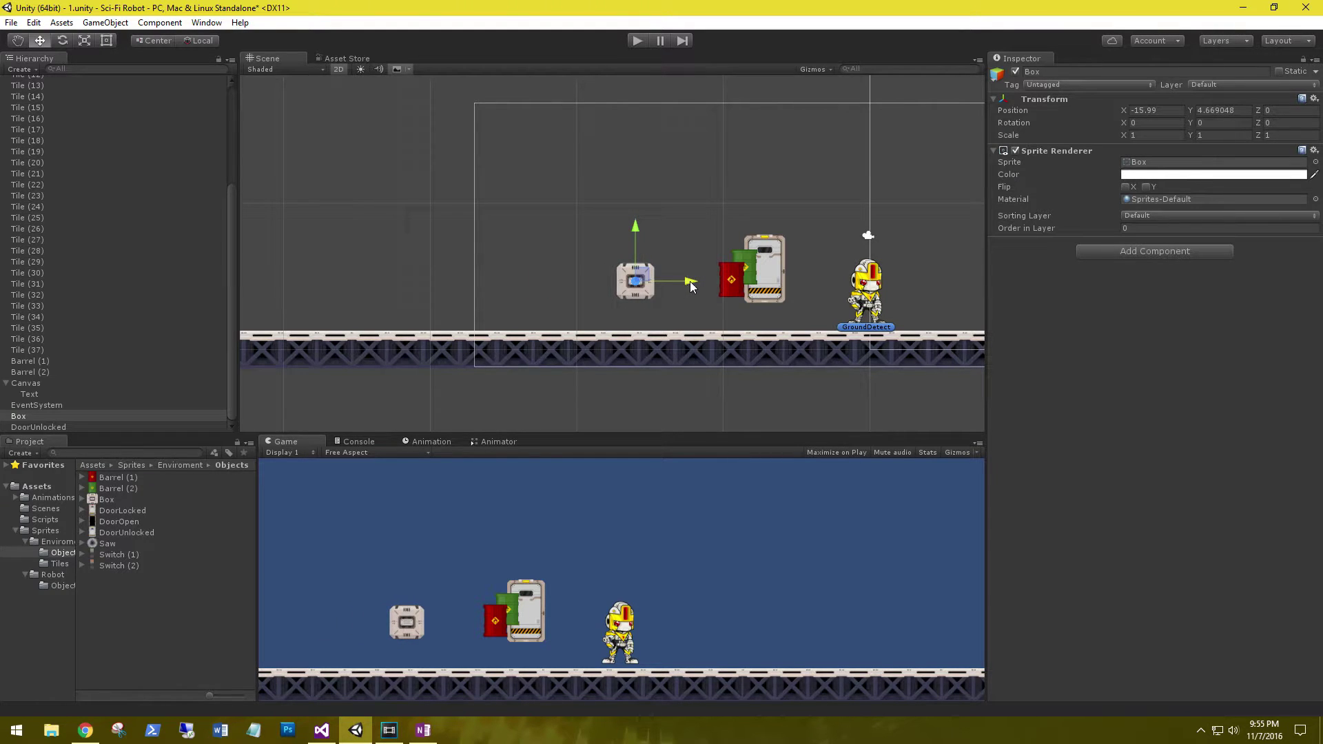
left_click(1136, 216)
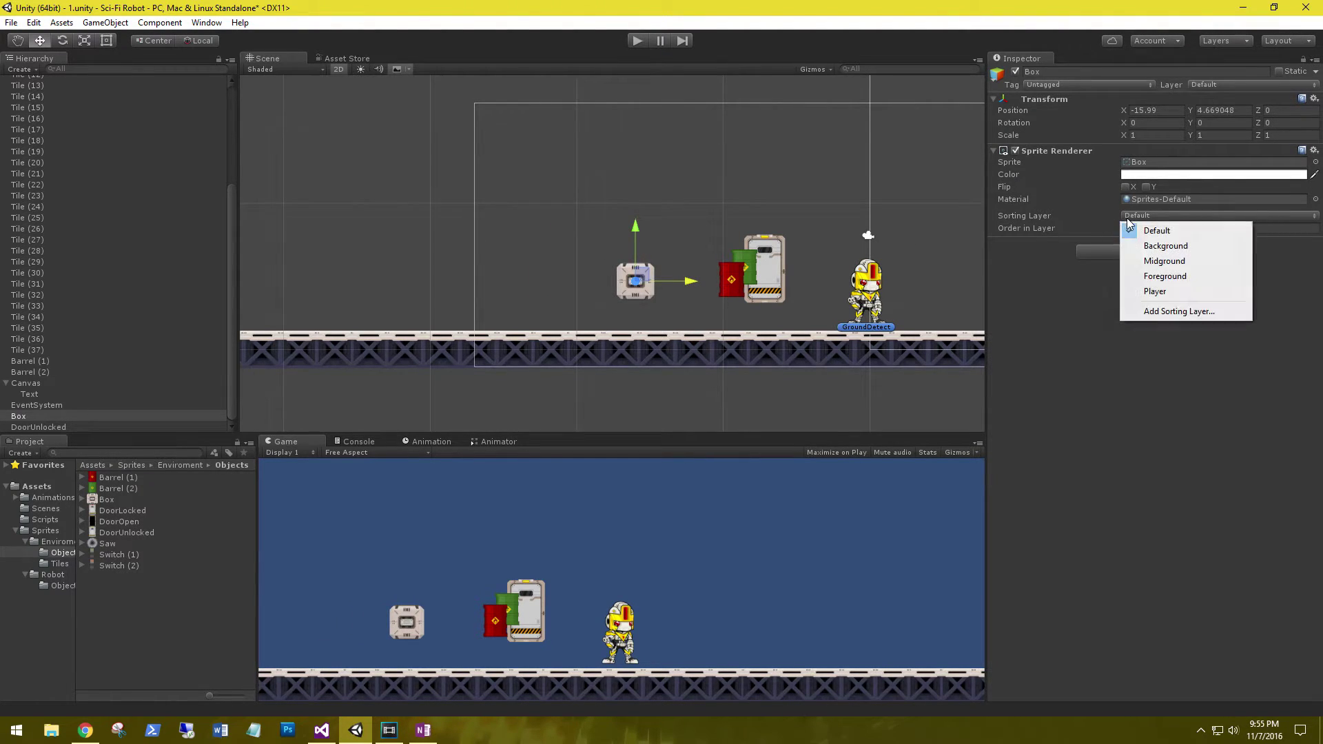
left_click(1140, 293)
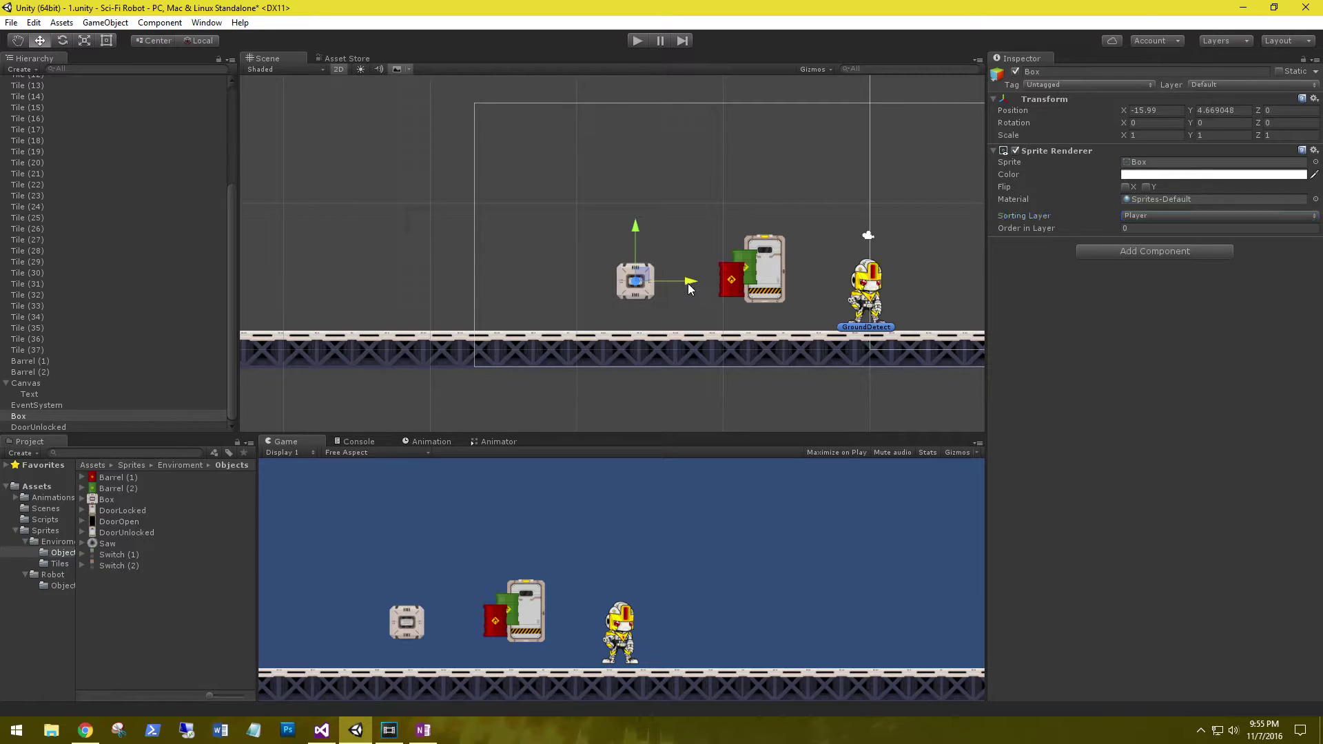
left_click_drag(694, 285, 642, 256)
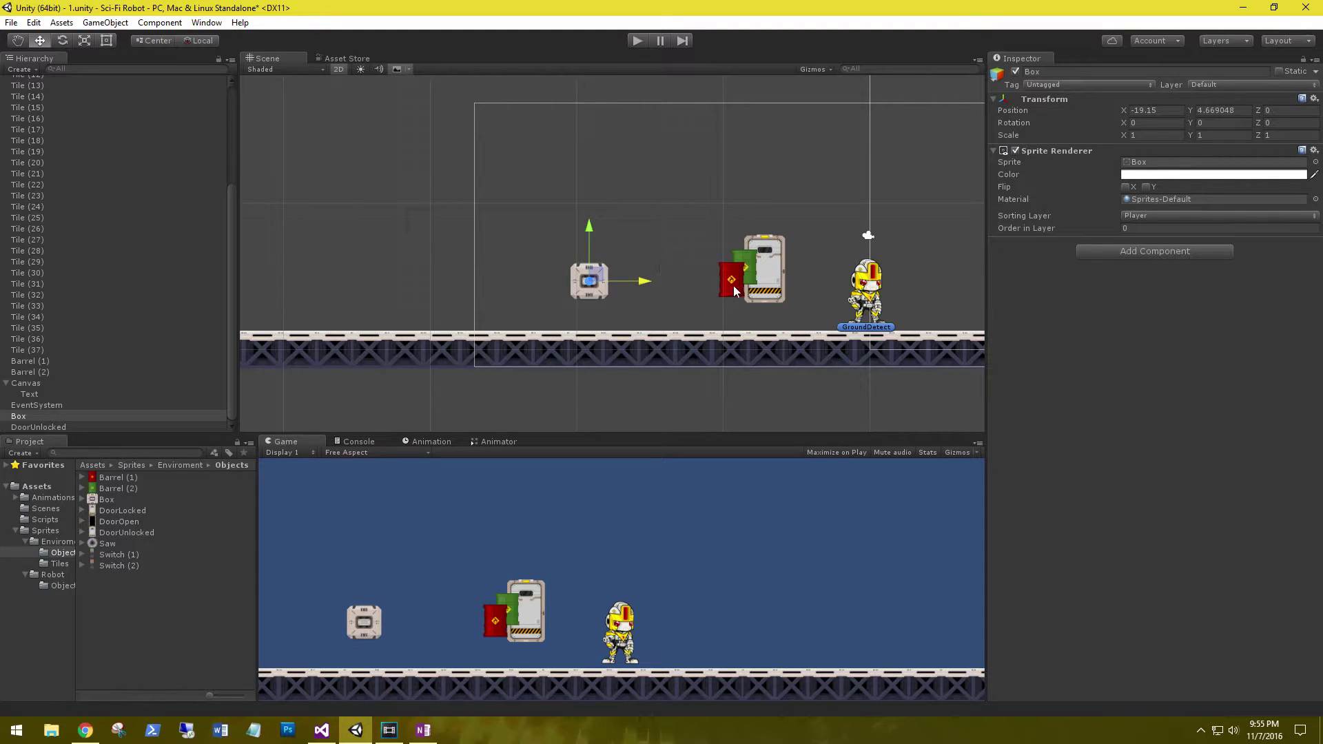
left_click_drag(733, 290, 659, 291)
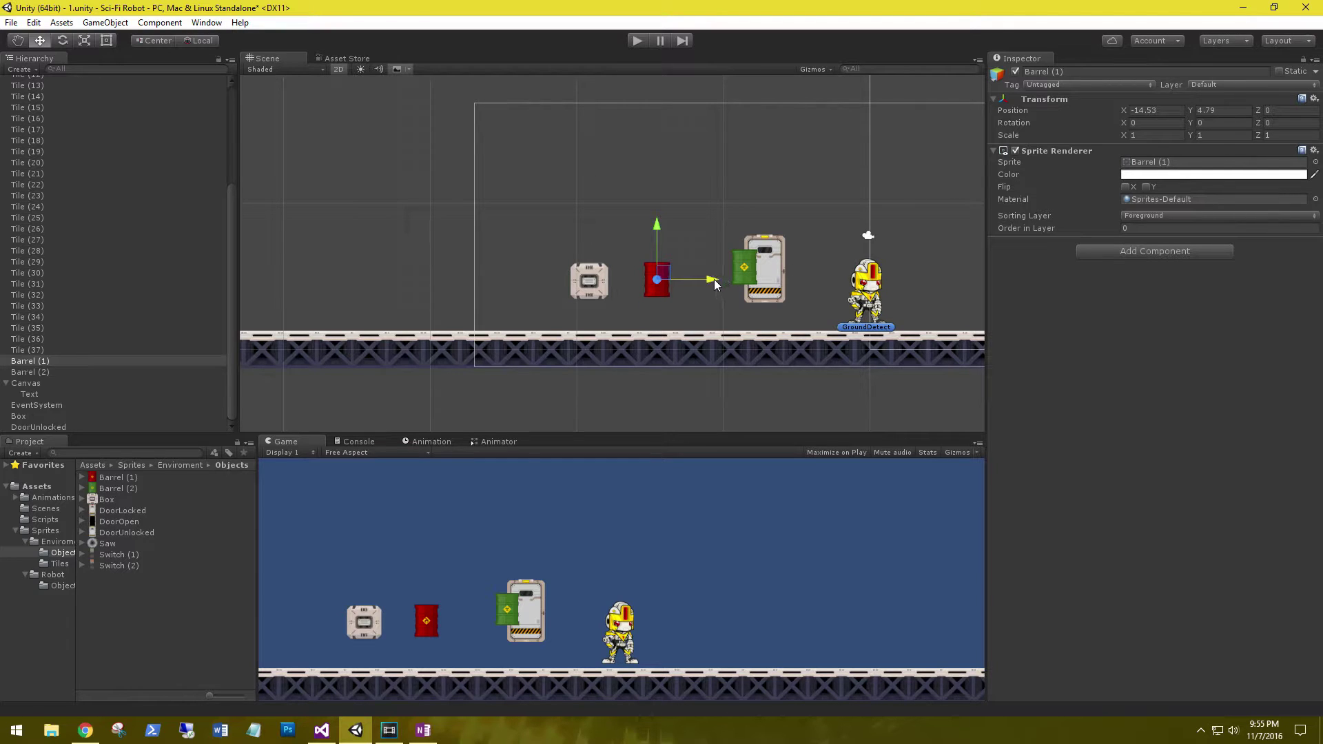
- Duplicate the red barrel twice and move a copy to the right
left_click_drag(715, 283, 700, 287)
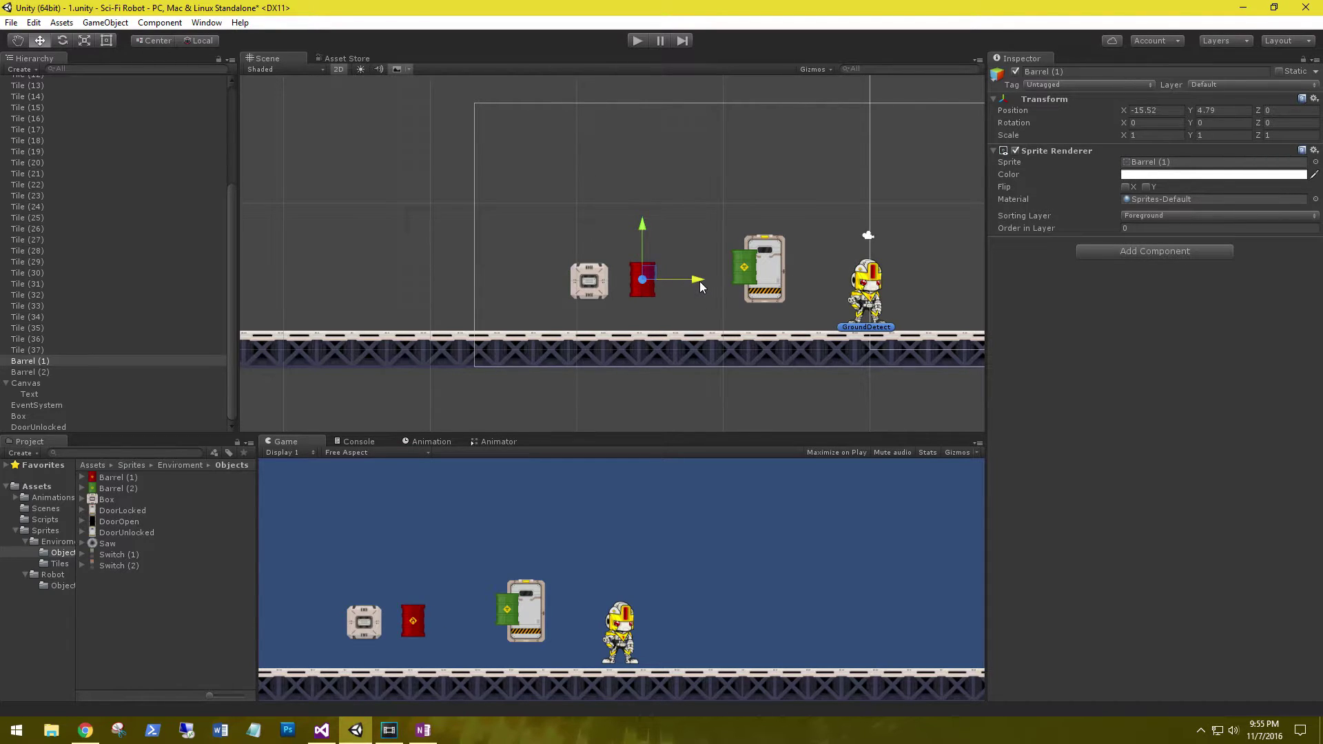
key("ctrl+d")
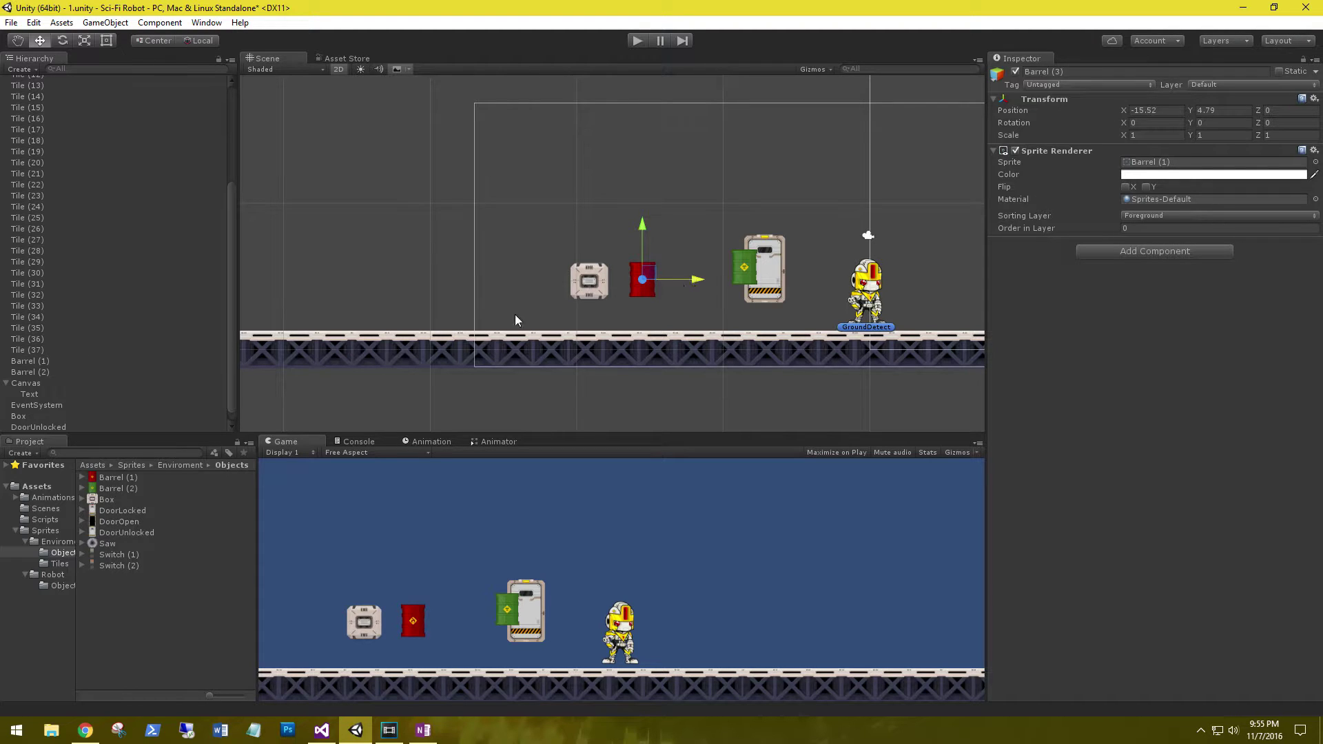
key("ctrl+d")
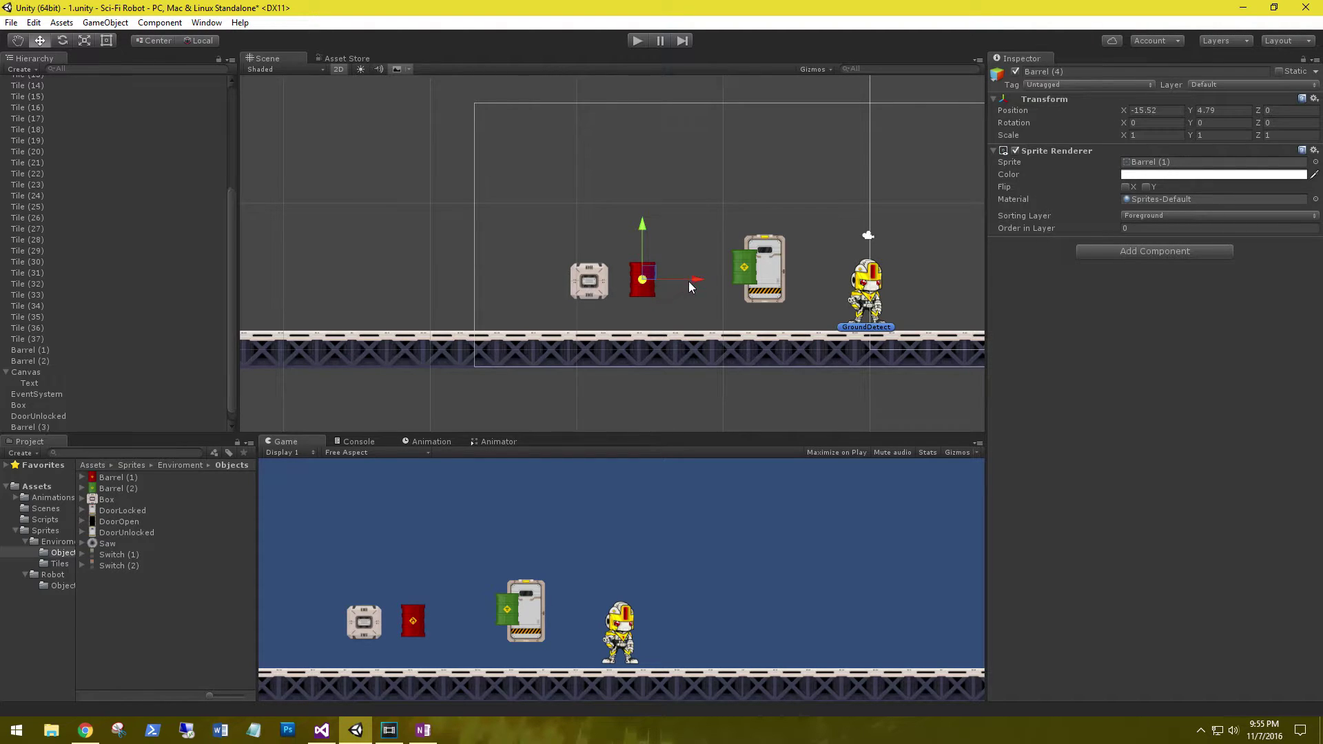
left_click_drag(689, 281, 720, 281)
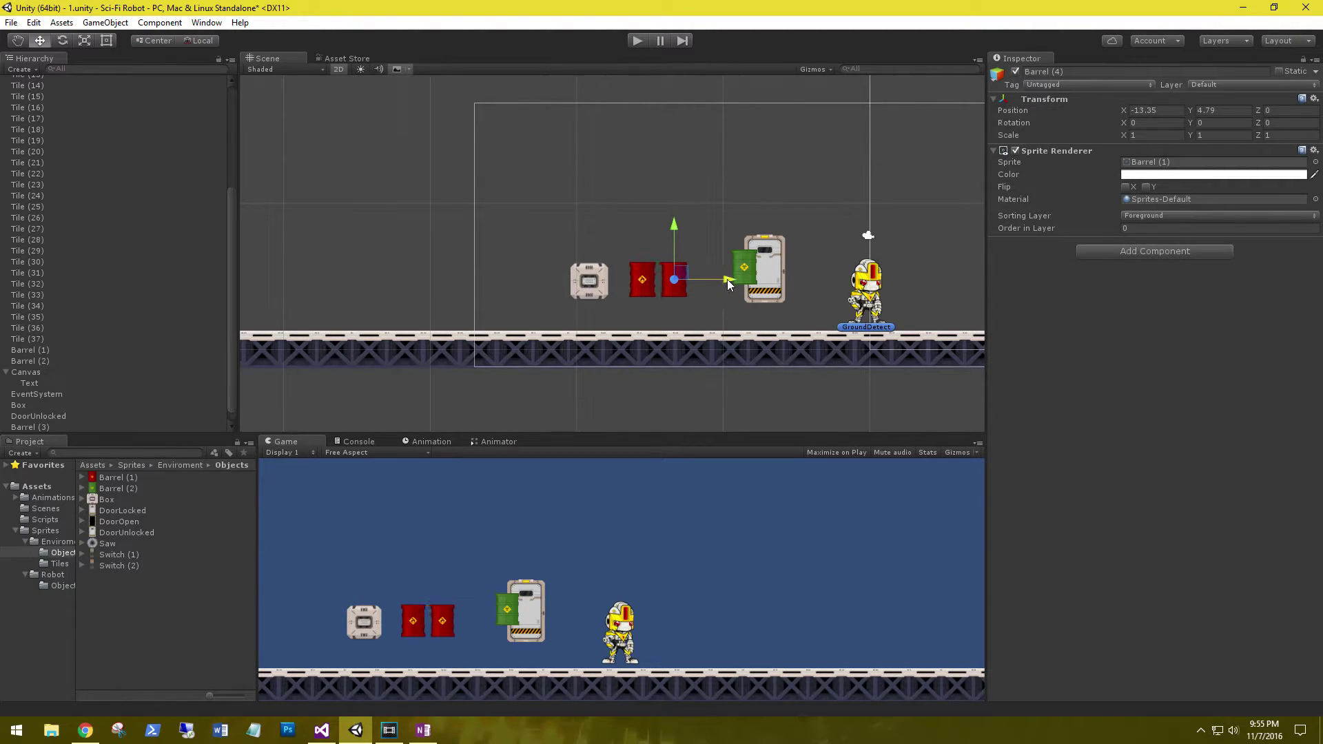
- Delete the extra copy and the original Barrel (1), keeping Barrel (4)
left_click(636, 285)
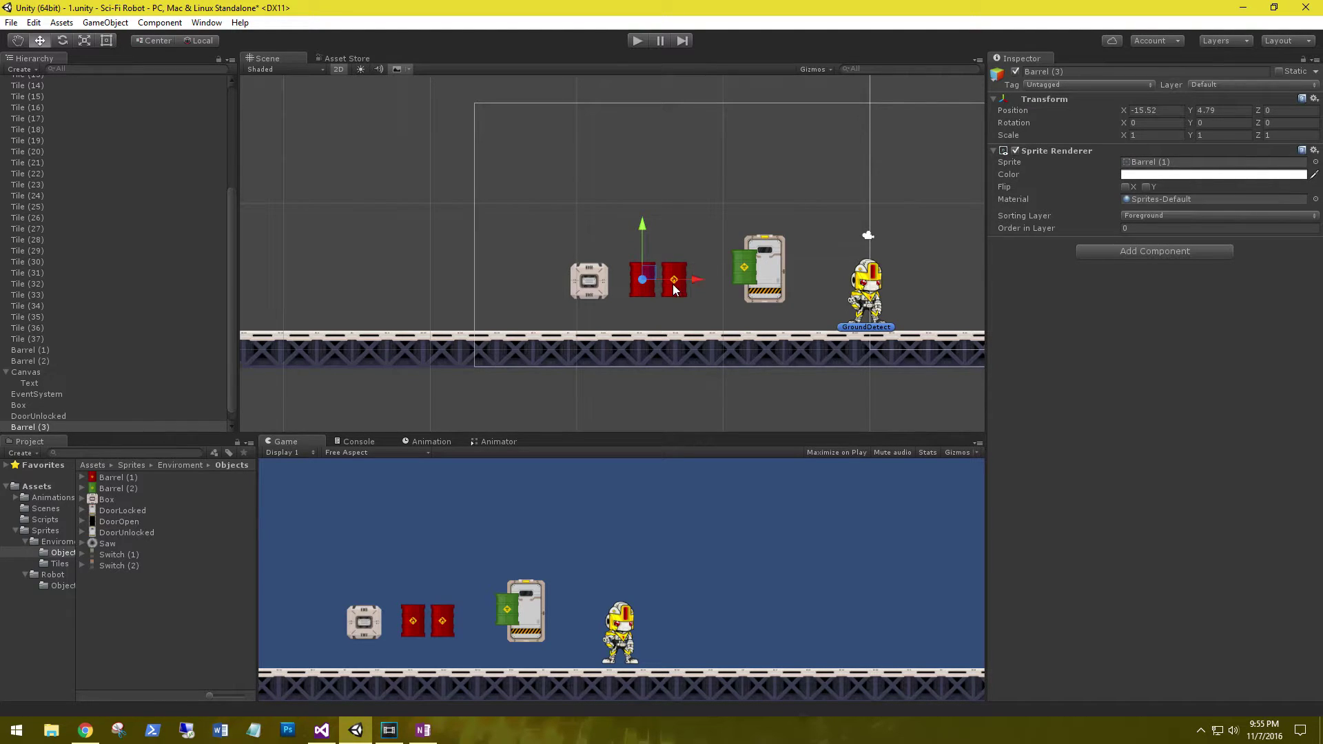
mouse_move(693, 279)
left_mouse_down()
mouse_move(720, 280)
mouse_move(675, 283)
mouse_move(719, 281)
mouse_move(687, 284)
left_mouse_up()
key("Delete")
left_click(640, 281)
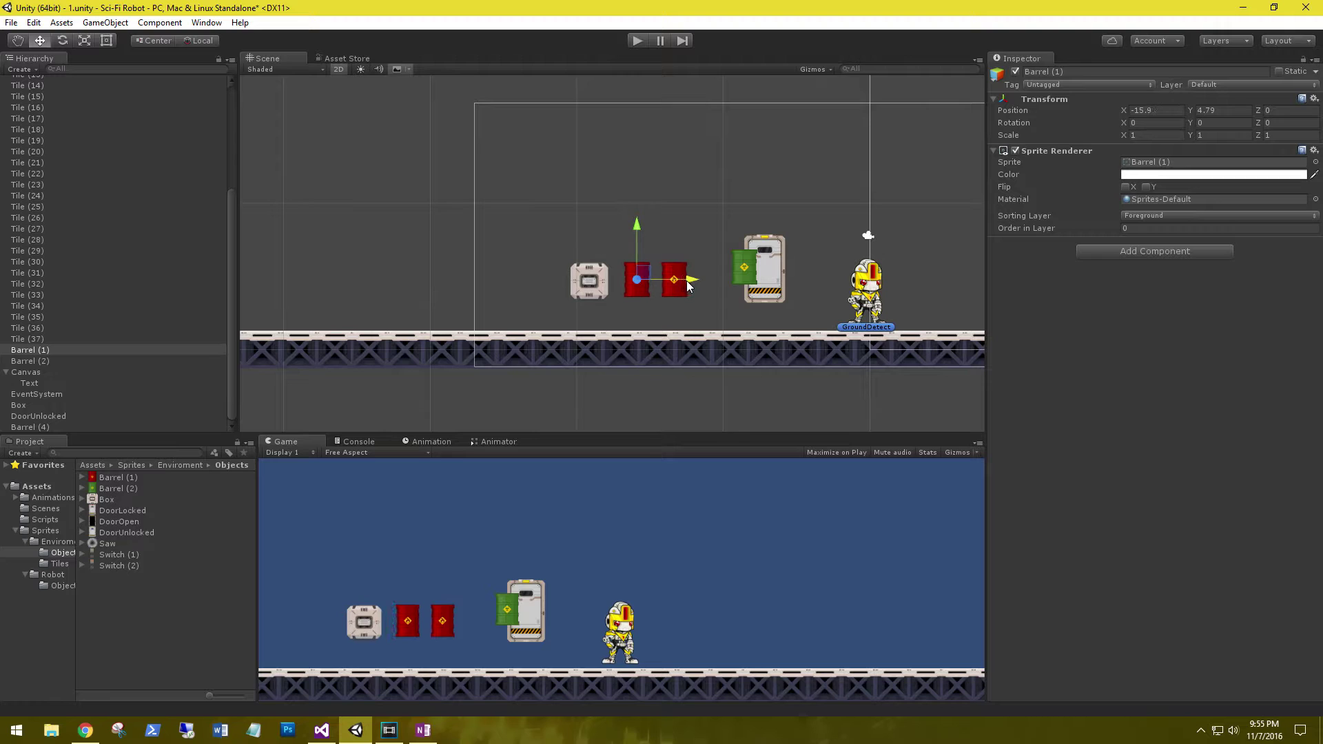
key("Delete")
- Duplicate the green barrel and place the copy beside the Box
left_click(742, 275)
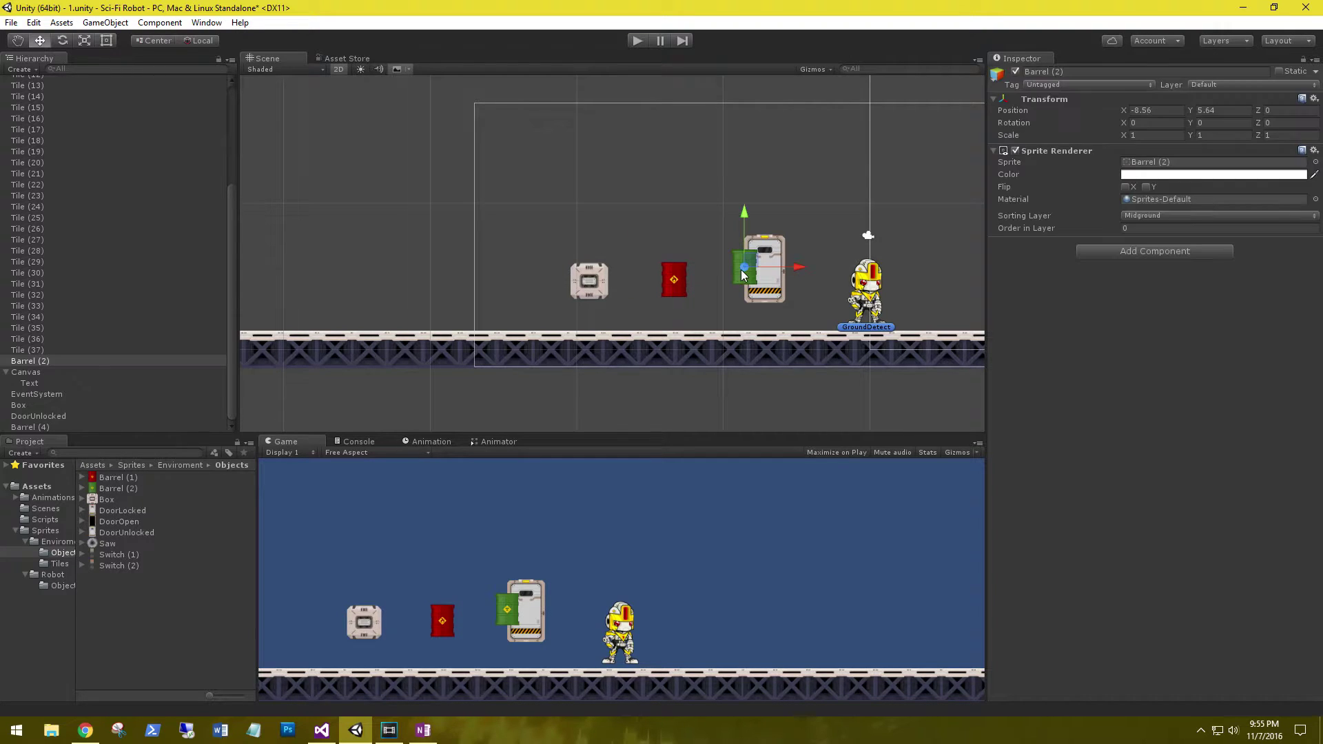
key("ctrl+d")
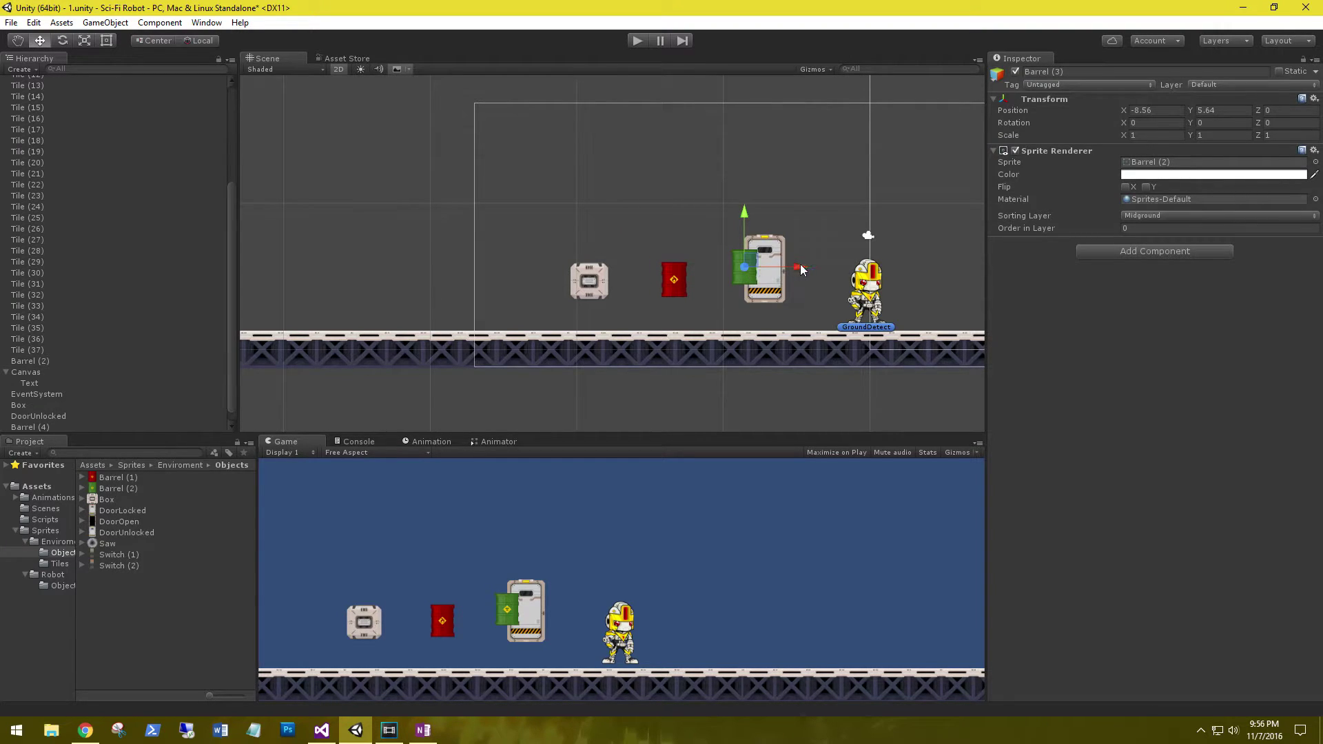
left_click_drag(788, 267, 693, 271)
left_click_drag(635, 211, 642, 218)
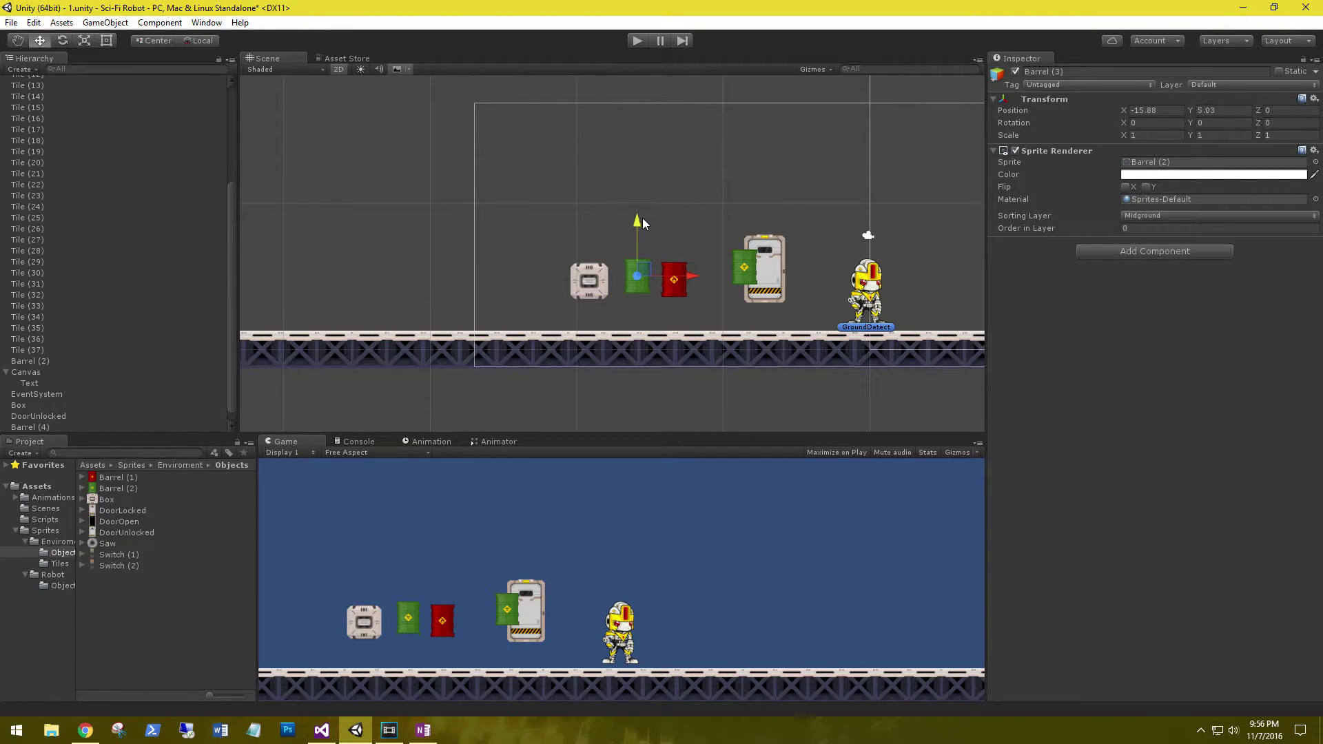
- Put the green copy on the Foreground layer and settle it beside the red barrel
left_click(681, 293)
left_click(641, 290)
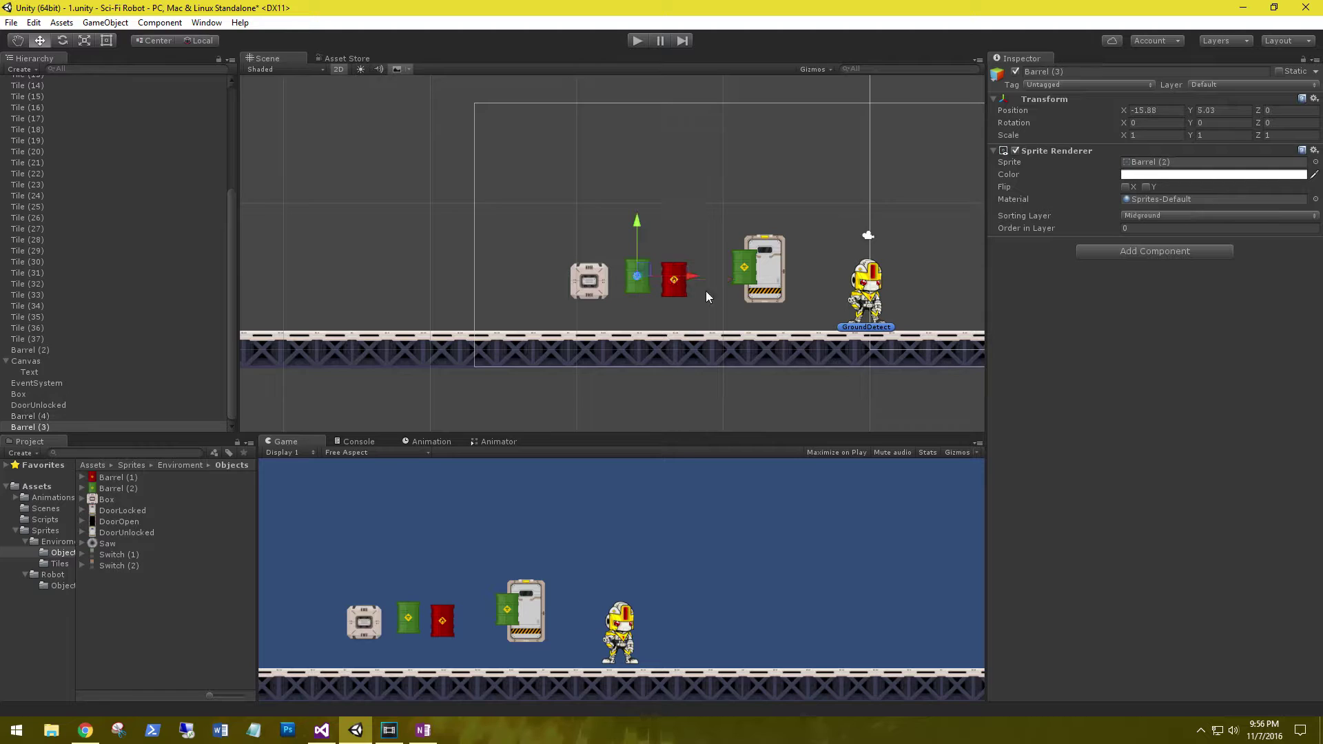
left_click(1137, 214)
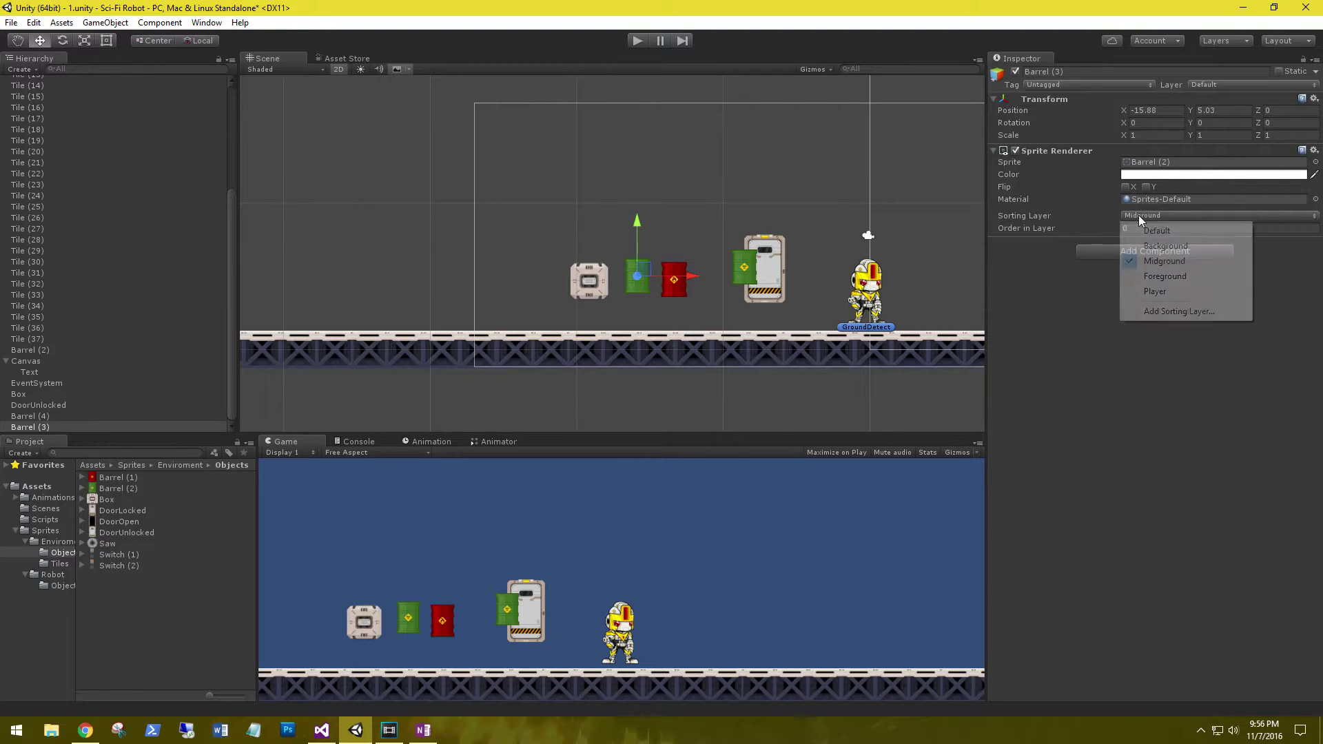
left_click(1166, 277)
mouse_move(684, 275)
left_mouse_down()
mouse_move(729, 282)
mouse_move(691, 279)
left_mouse_up()
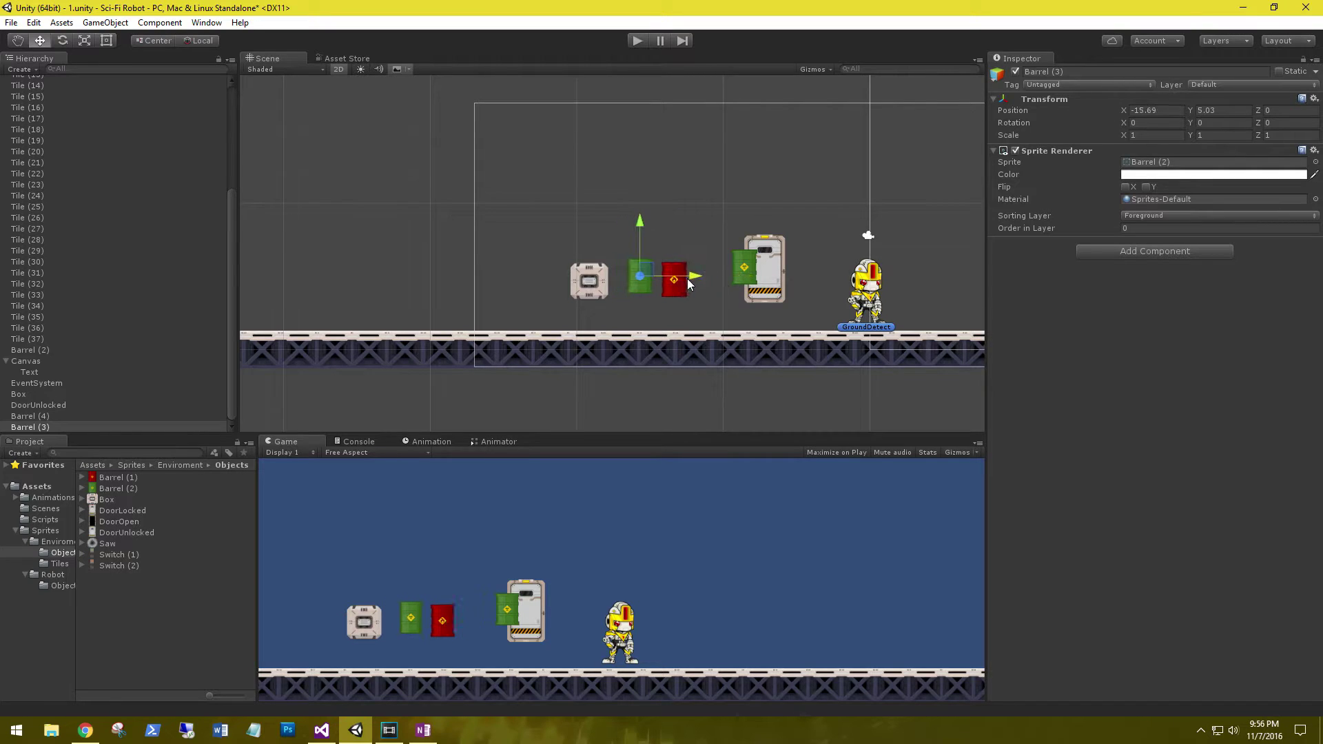
left_click_drag(638, 219, 642, 221)
mouse_move(692, 275)
left_mouse_down()
mouse_move(755, 282)
mouse_move(700, 281)
left_mouse_up()
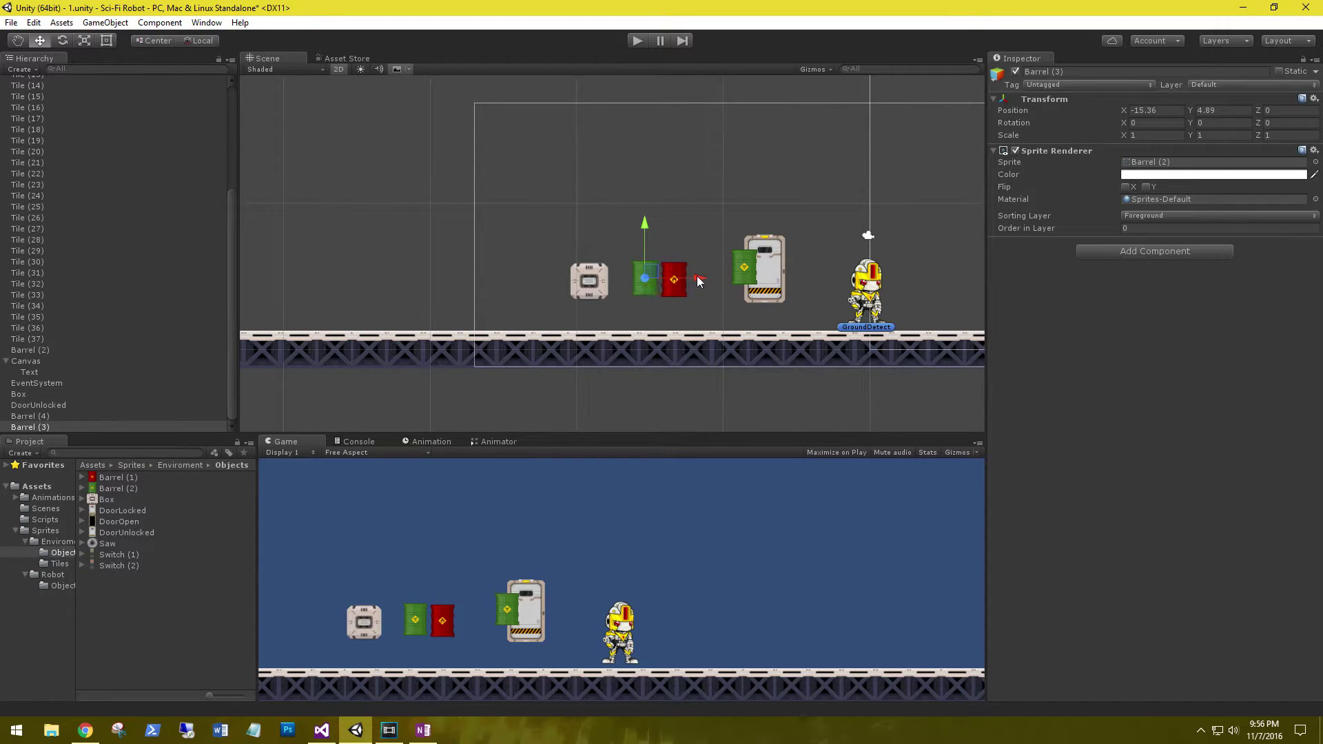
mouse_move(696, 276)
left_mouse_down()
mouse_move(730, 277)
mouse_move(693, 280)
left_mouse_up()
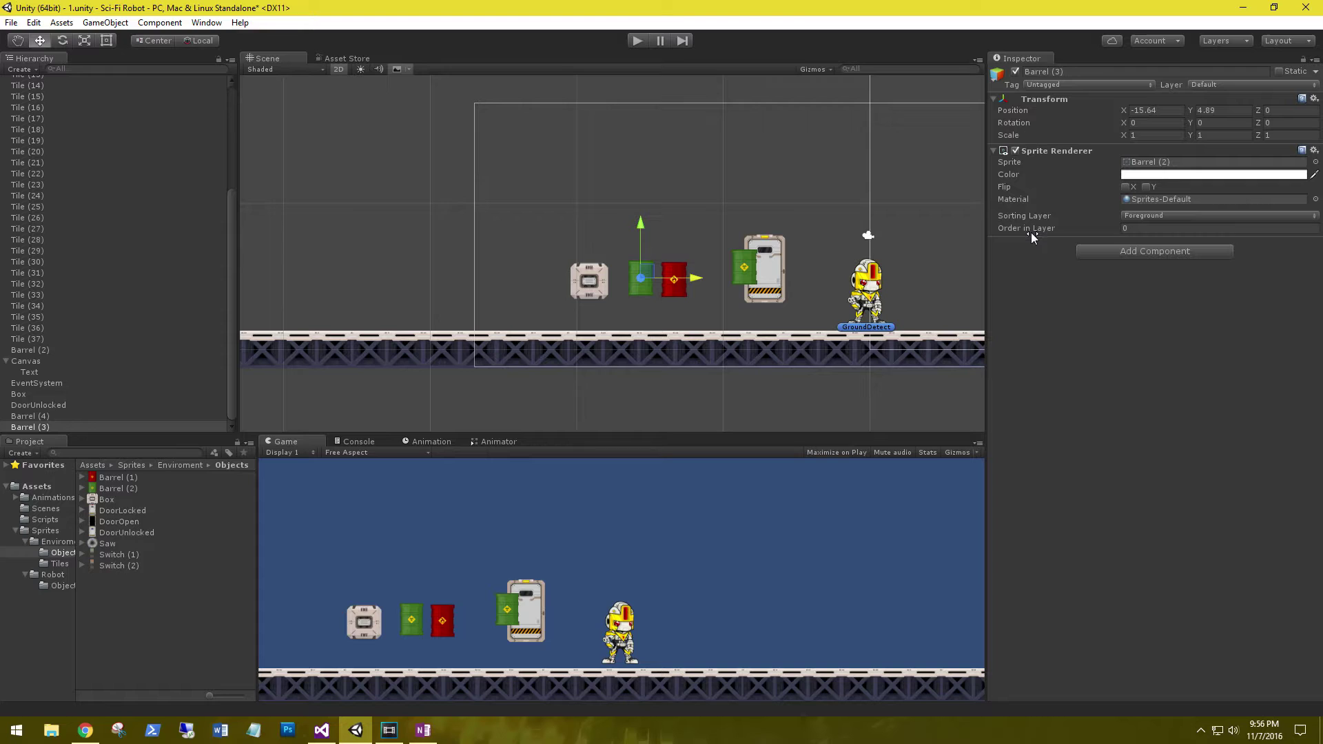
- Give red Barrel (4) Order in Layer 1 and nudge it to X -13.21
left_click(675, 285)
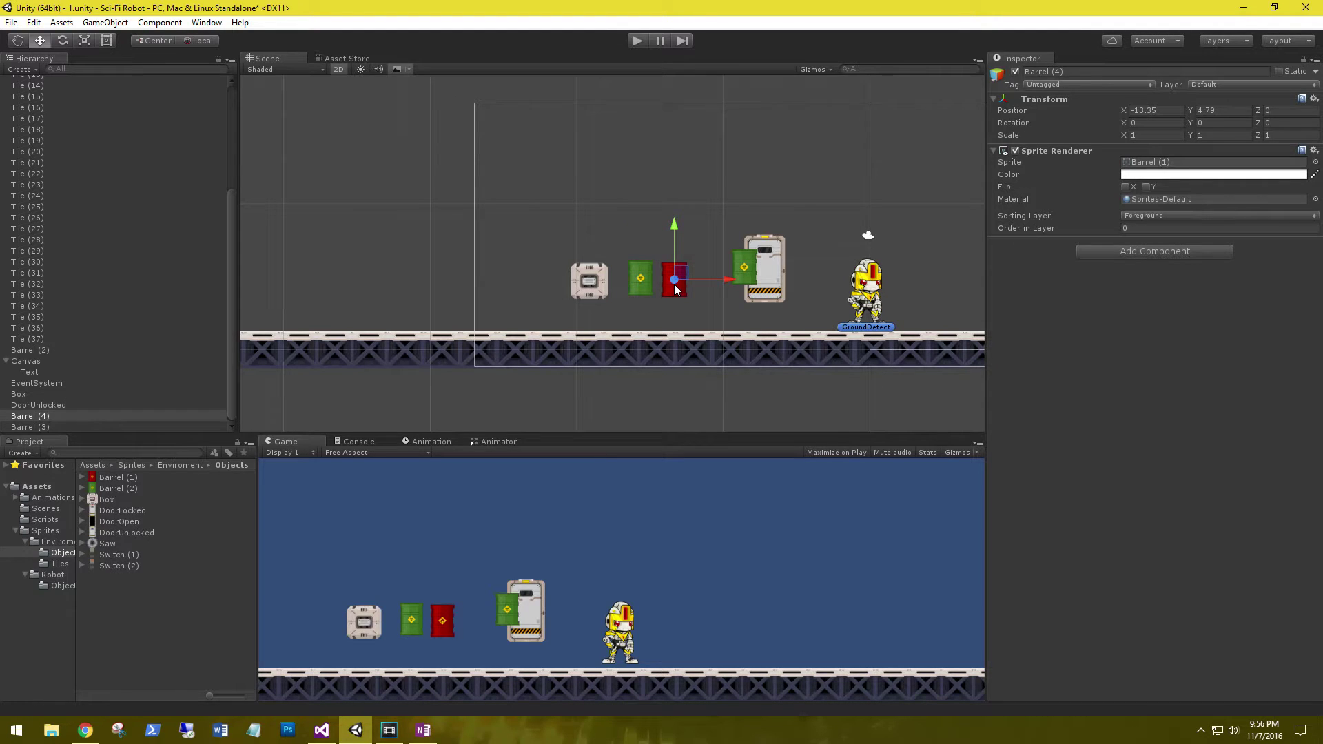
left_click(1135, 230)
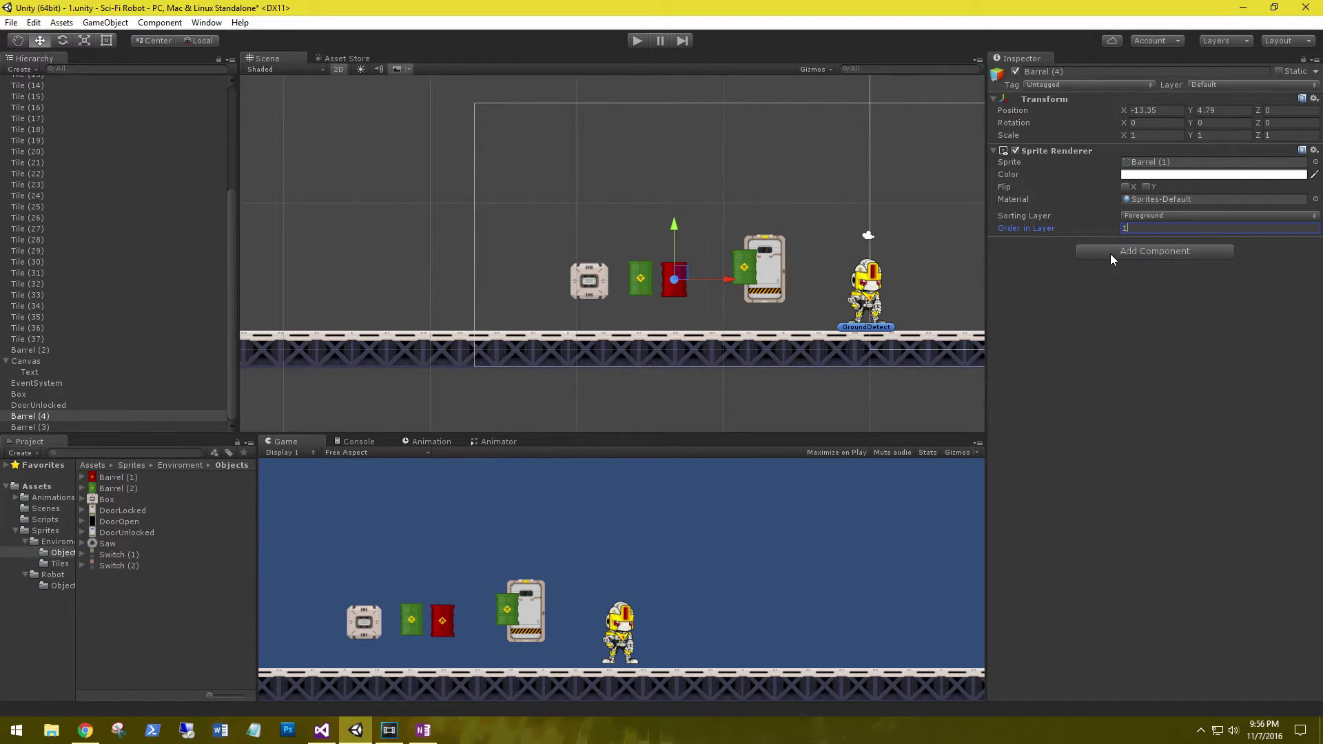
left_click(640, 284)
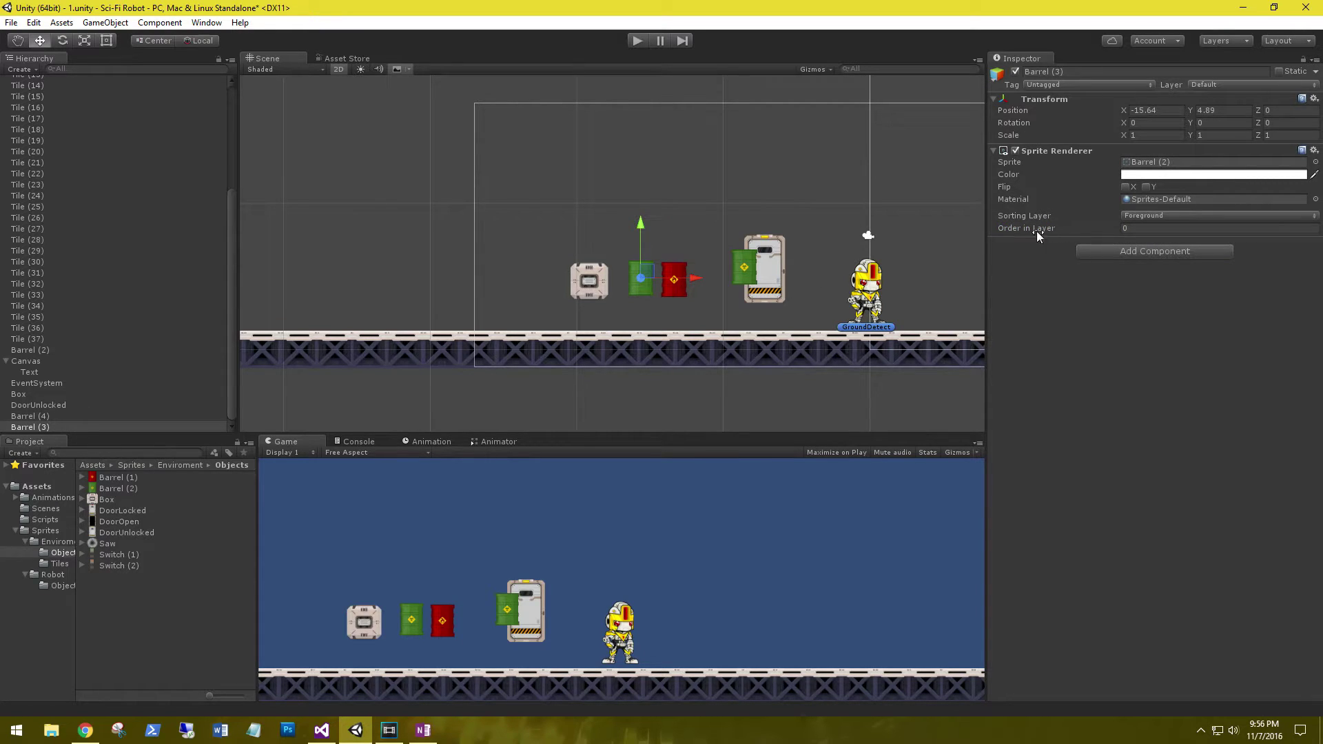
left_click(676, 286)
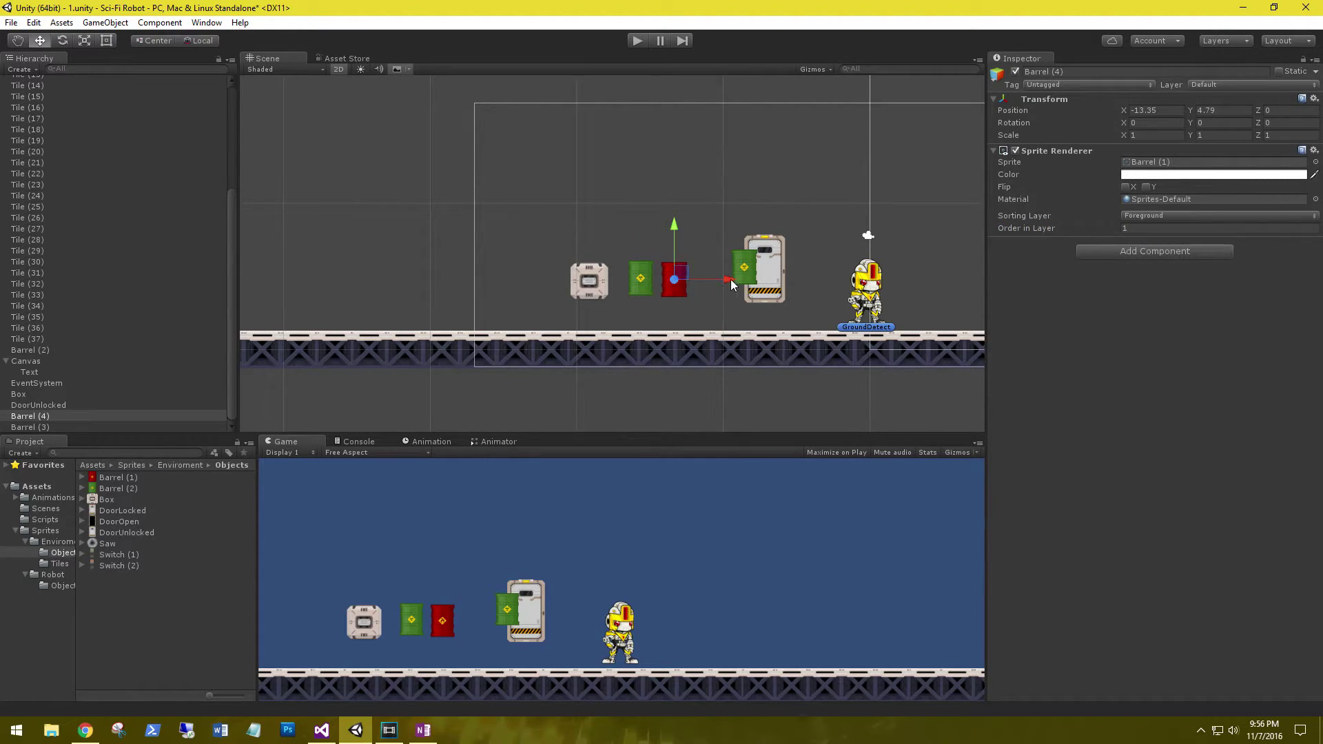
mouse_move(729, 281)
left_mouse_down()
mouse_move(704, 280)
mouse_move(732, 280)
left_mouse_up()
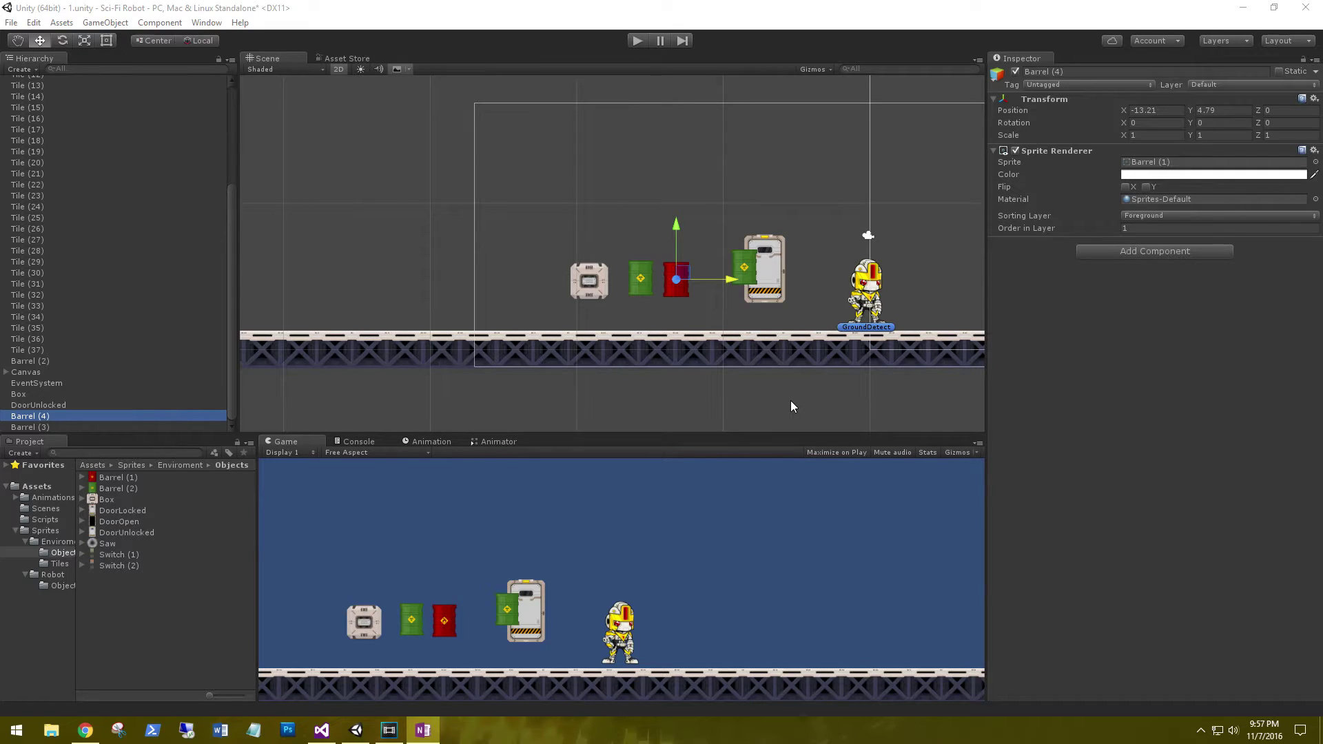
- Create a C# script named SortLayer in the Scripts folder and open it in Visual Studio
left_click(42, 520)
right_click(131, 545)
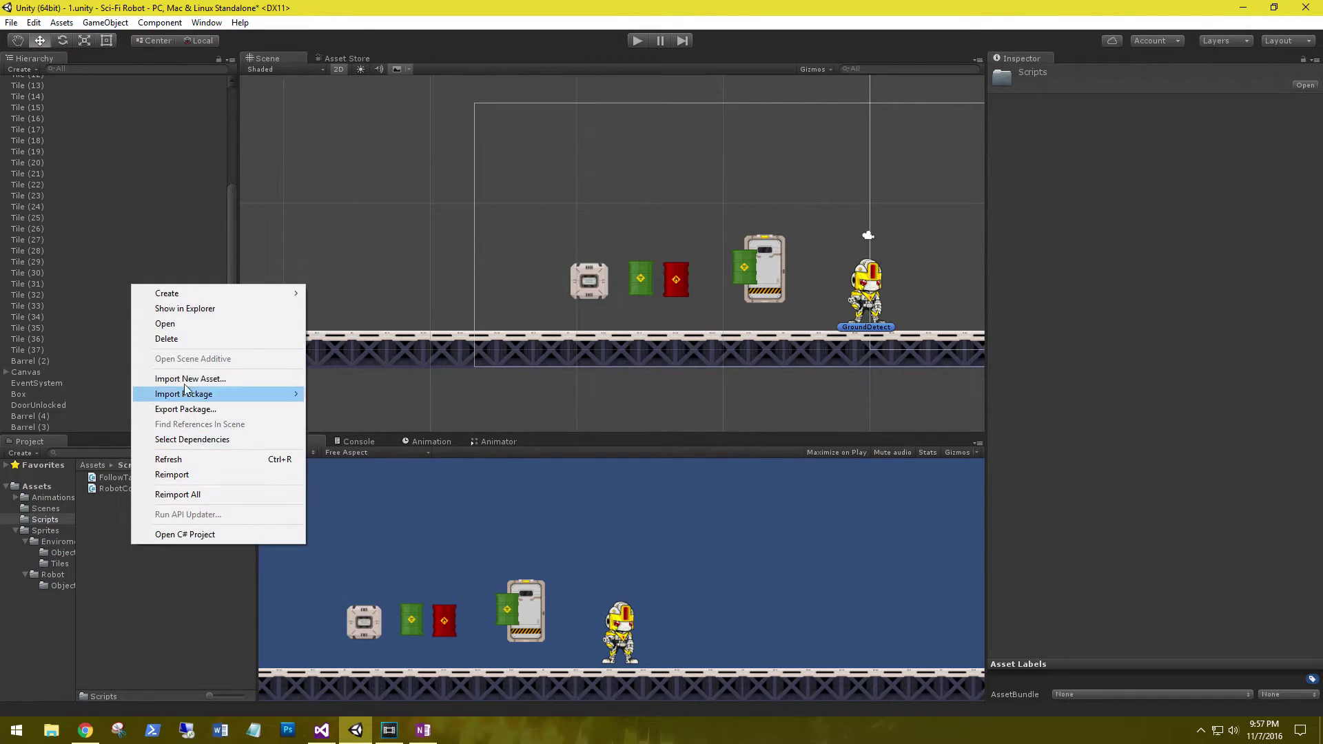
mouse_move(200, 294)
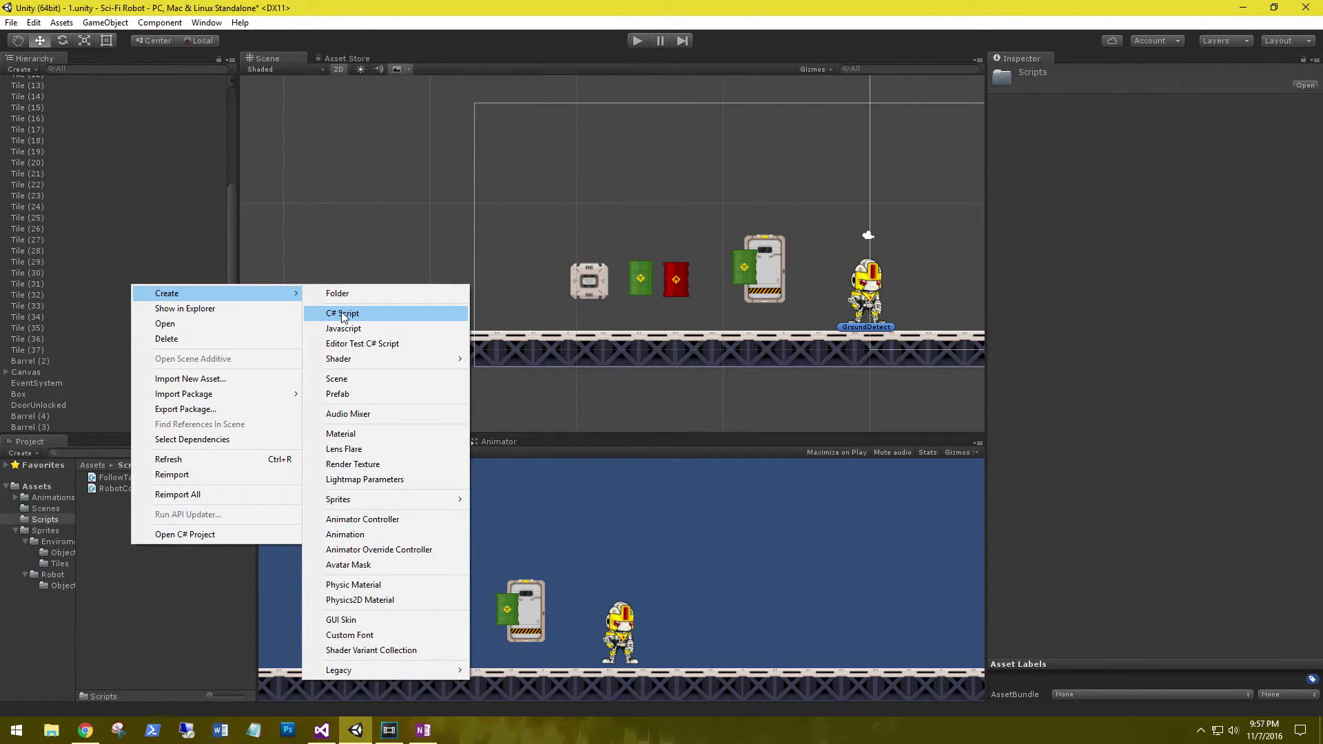
left_click(342, 313)
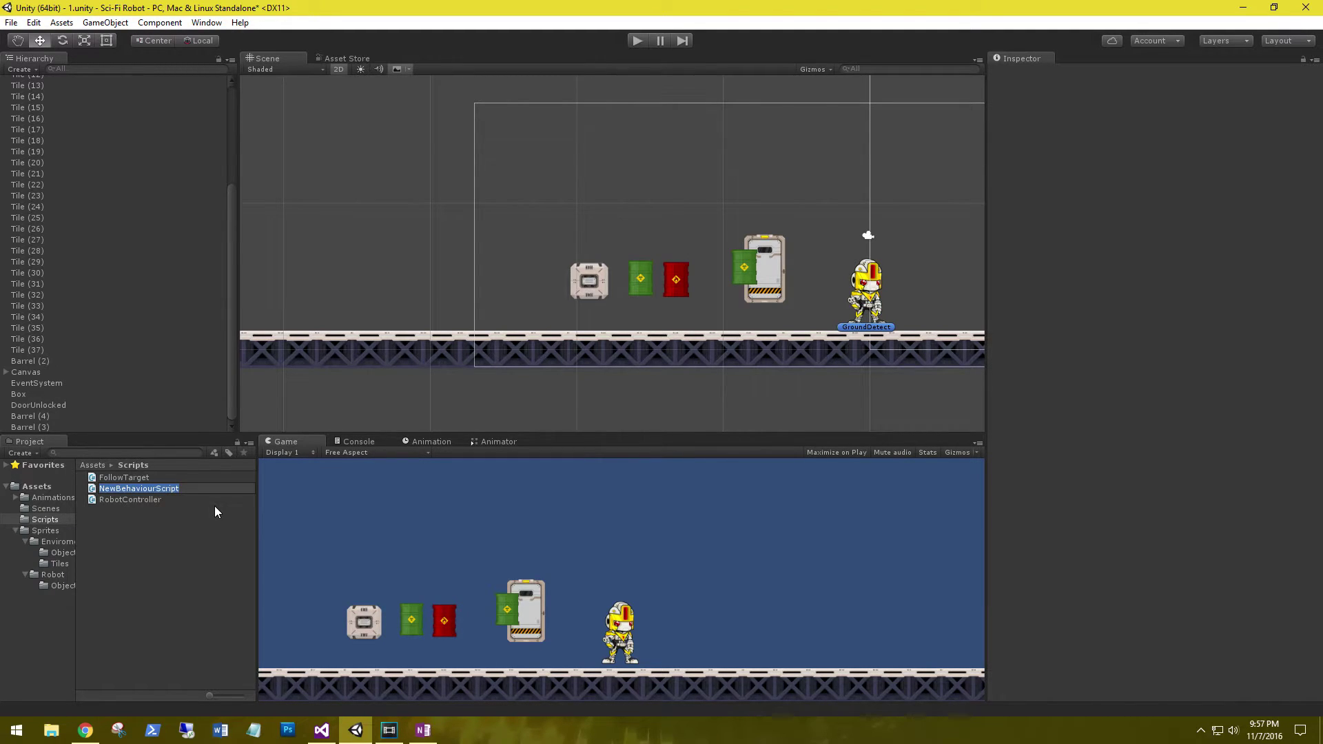
type("SortLayer")
key("Return")
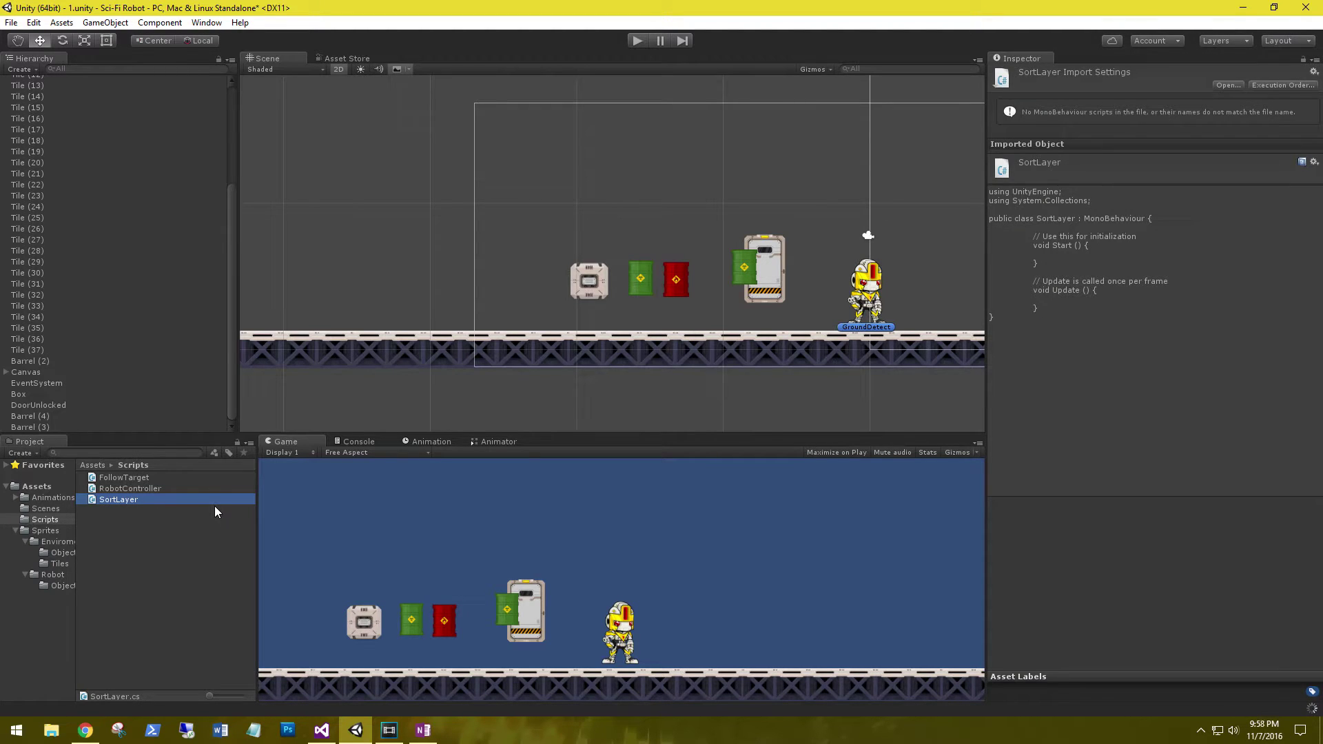
double_click(215, 506)
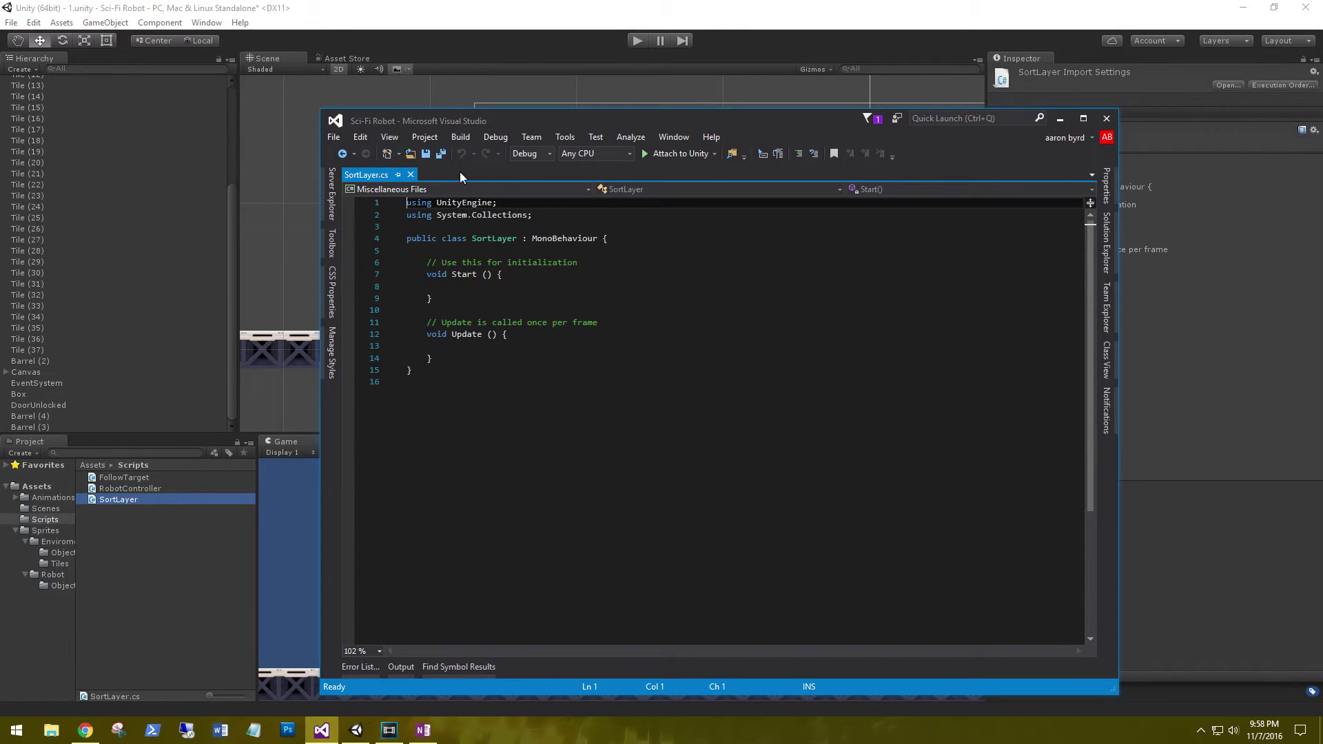
- Delete the Start and Update methods, put the class brace on its own line, and add 'public string sortLayerName;'
left_click(509, 294)
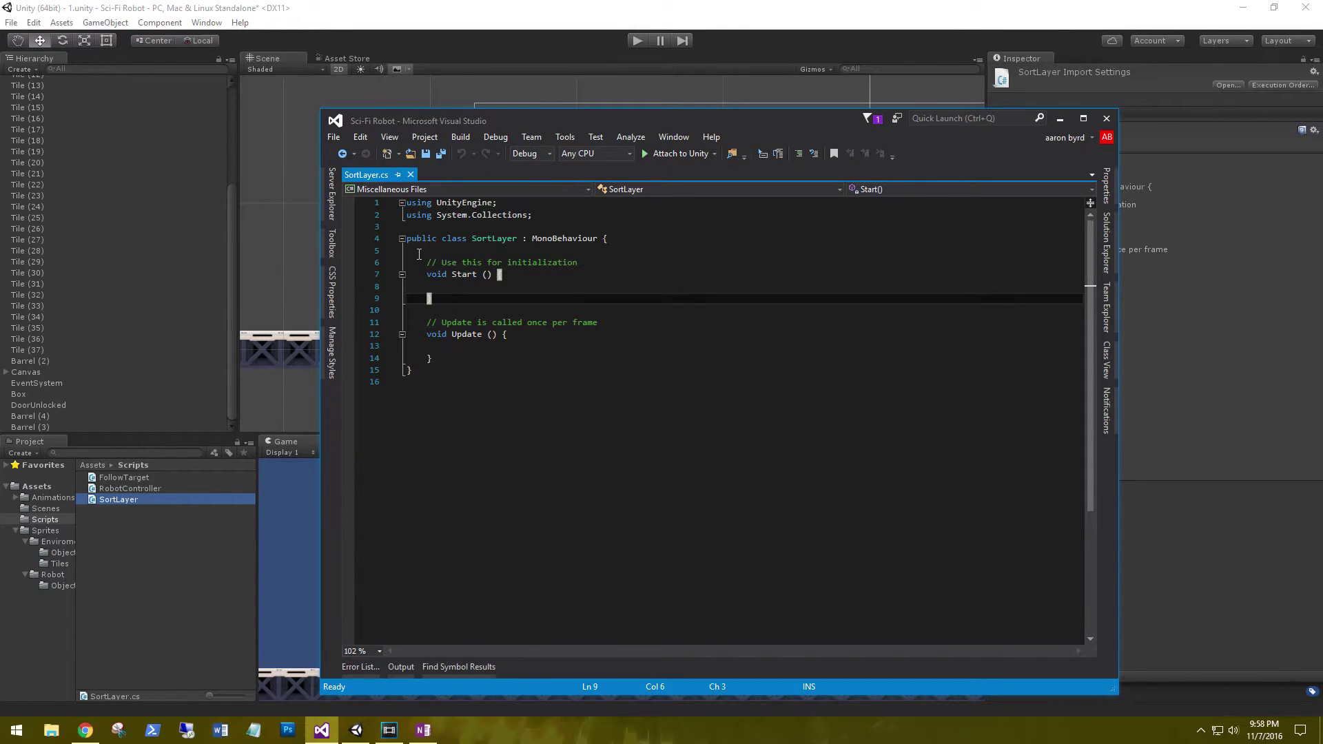
left_click_drag(408, 249, 491, 356)
key("Delete")
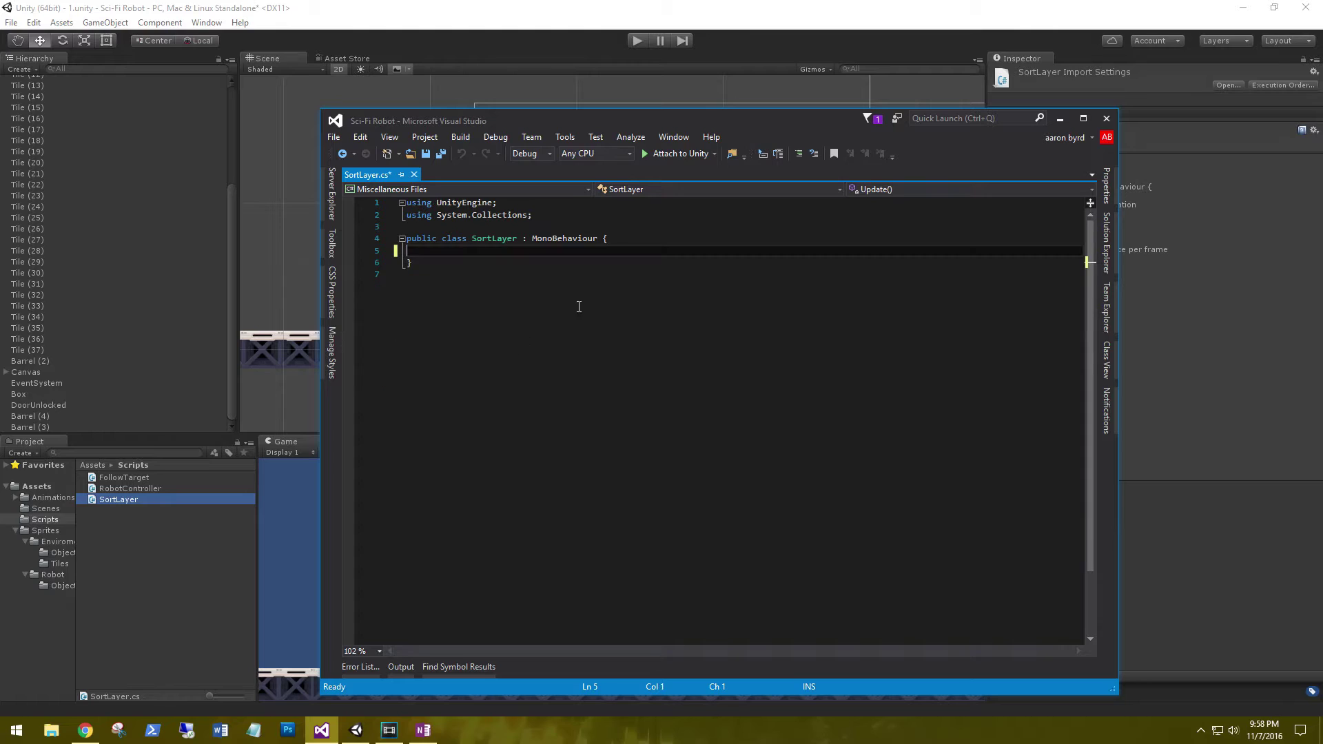
left_click(603, 238)
key("Return")
key("Return")
key("Delete")
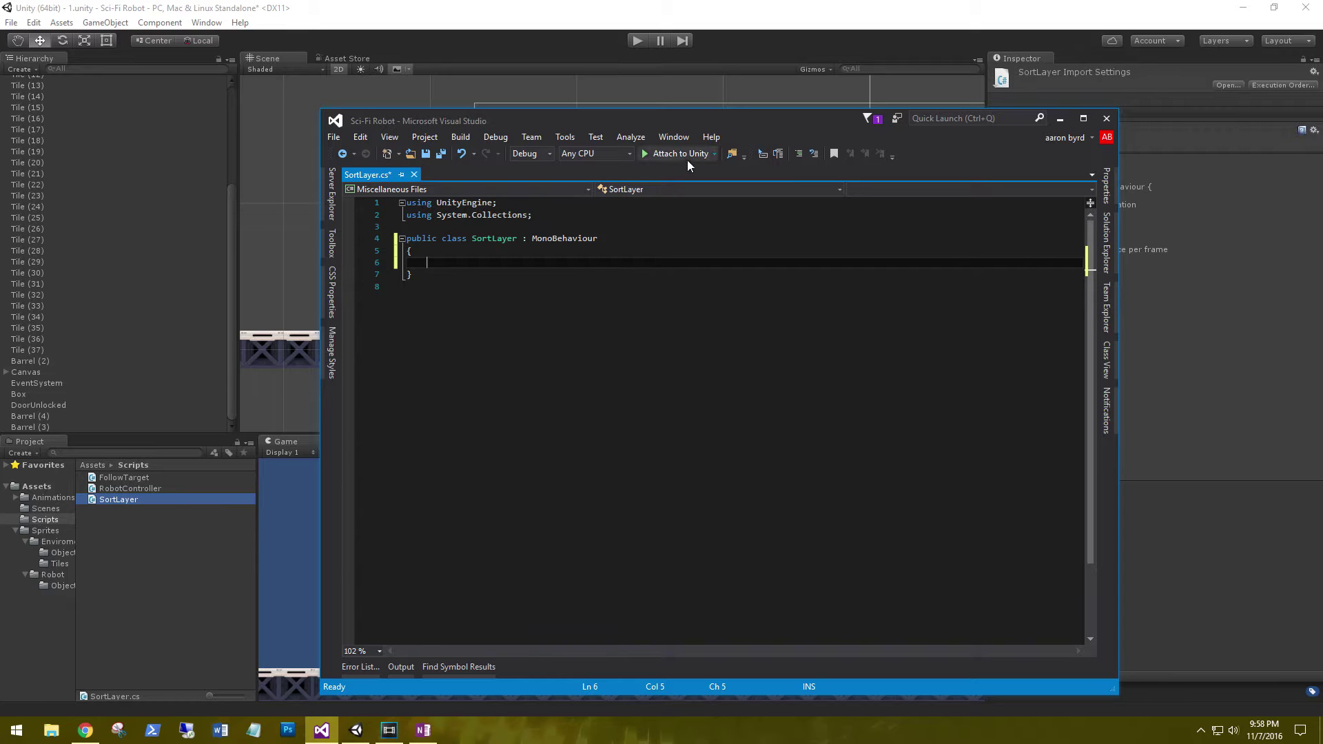
left_click_drag(720, 119, 883, 127)
type("pu")
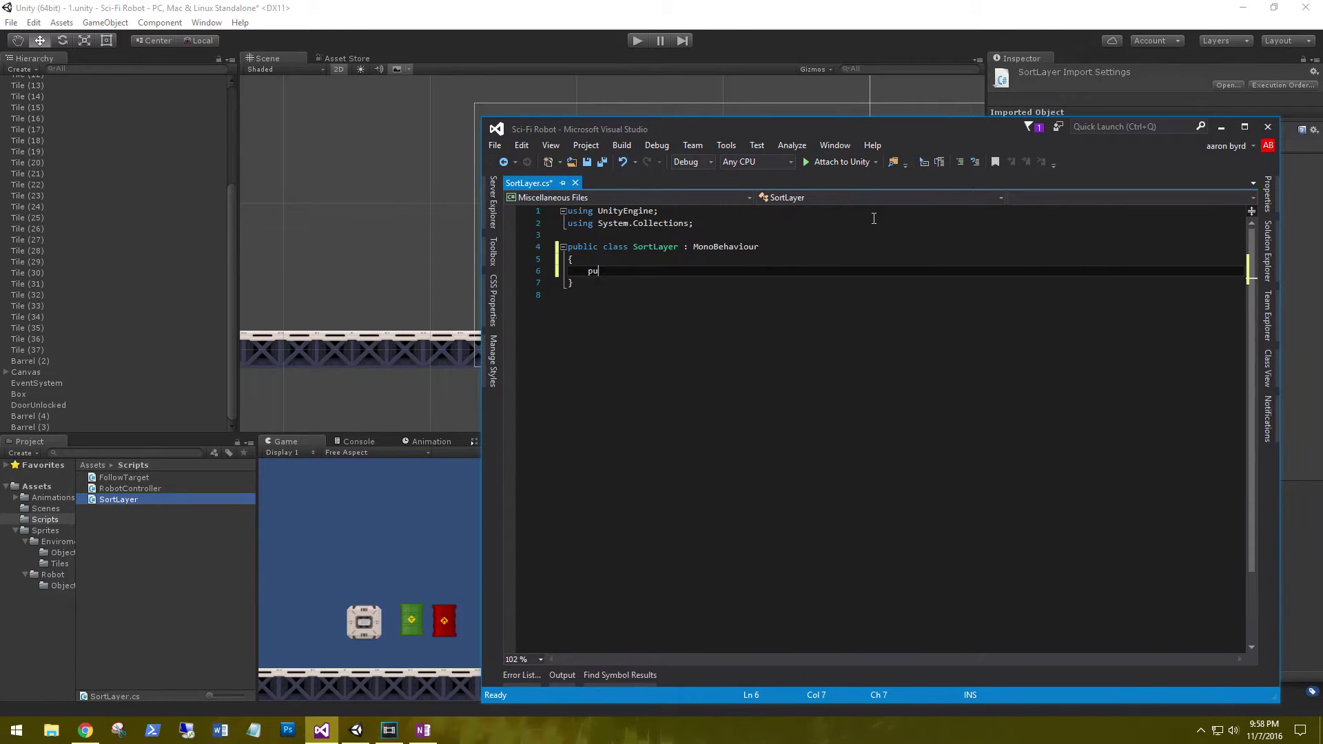
type("blic string sortLayerName;")
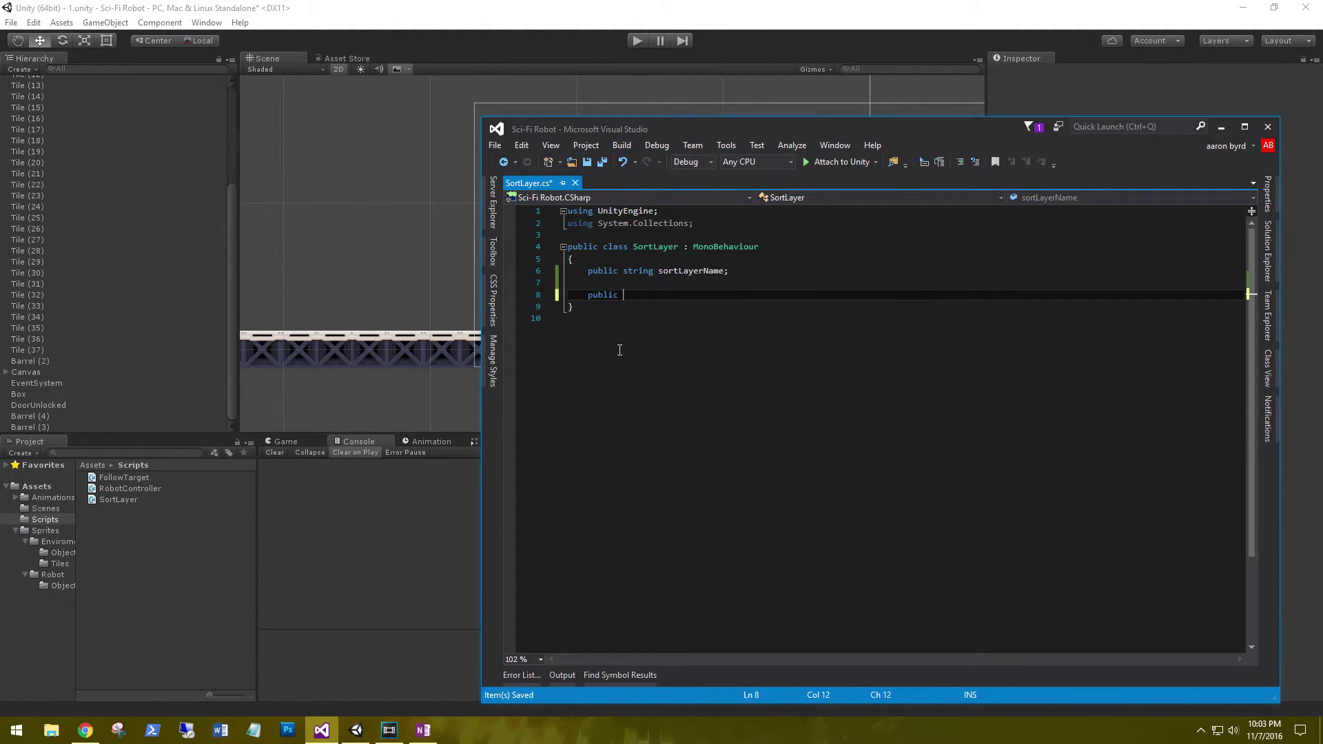
- Declare a 'GameObject go;' field and add an empty Start method below it
type("GameObject")
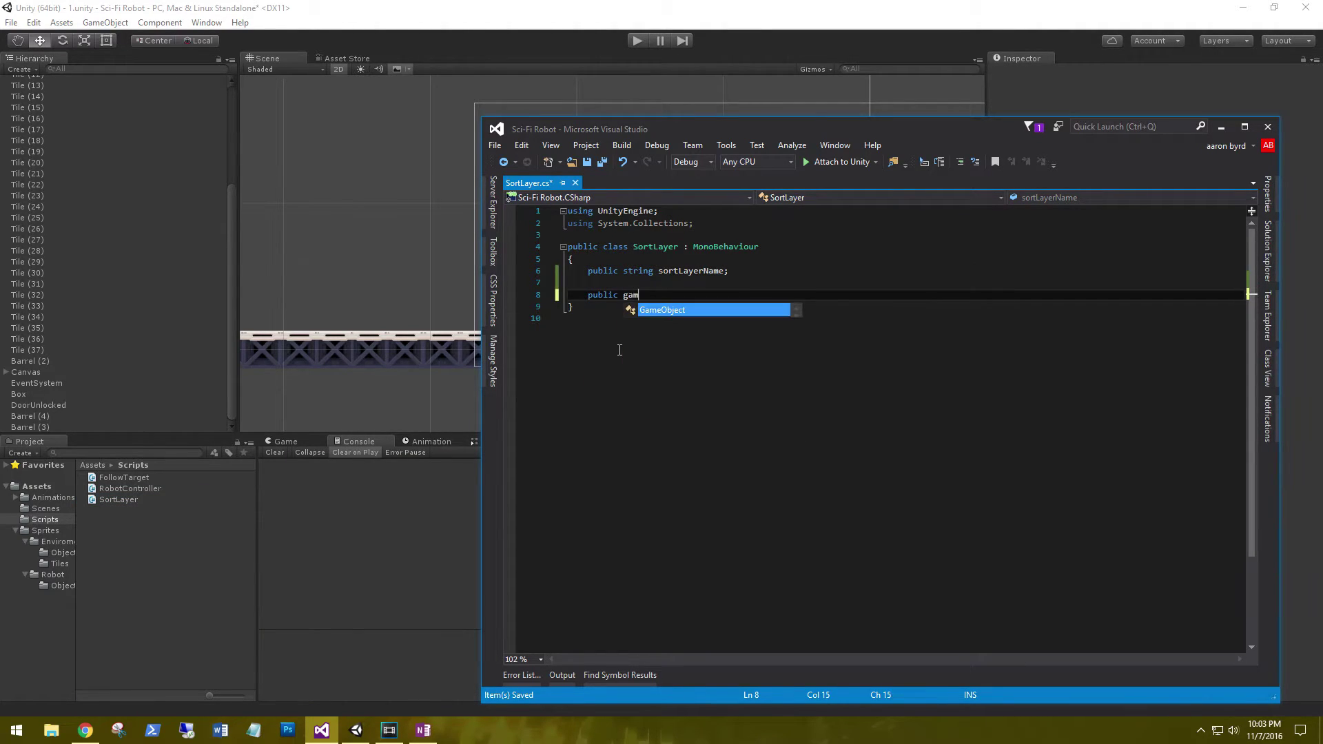
type(" go;")
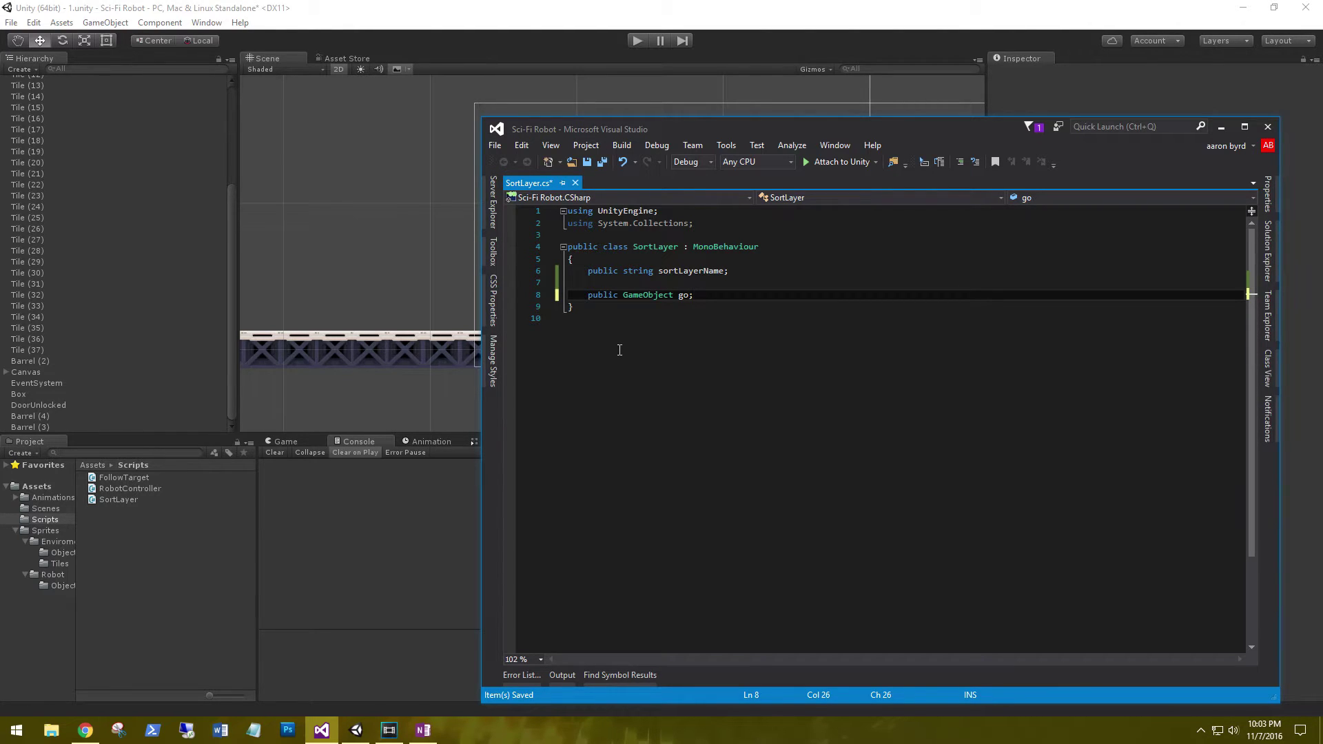
key("Return")
key("Return")
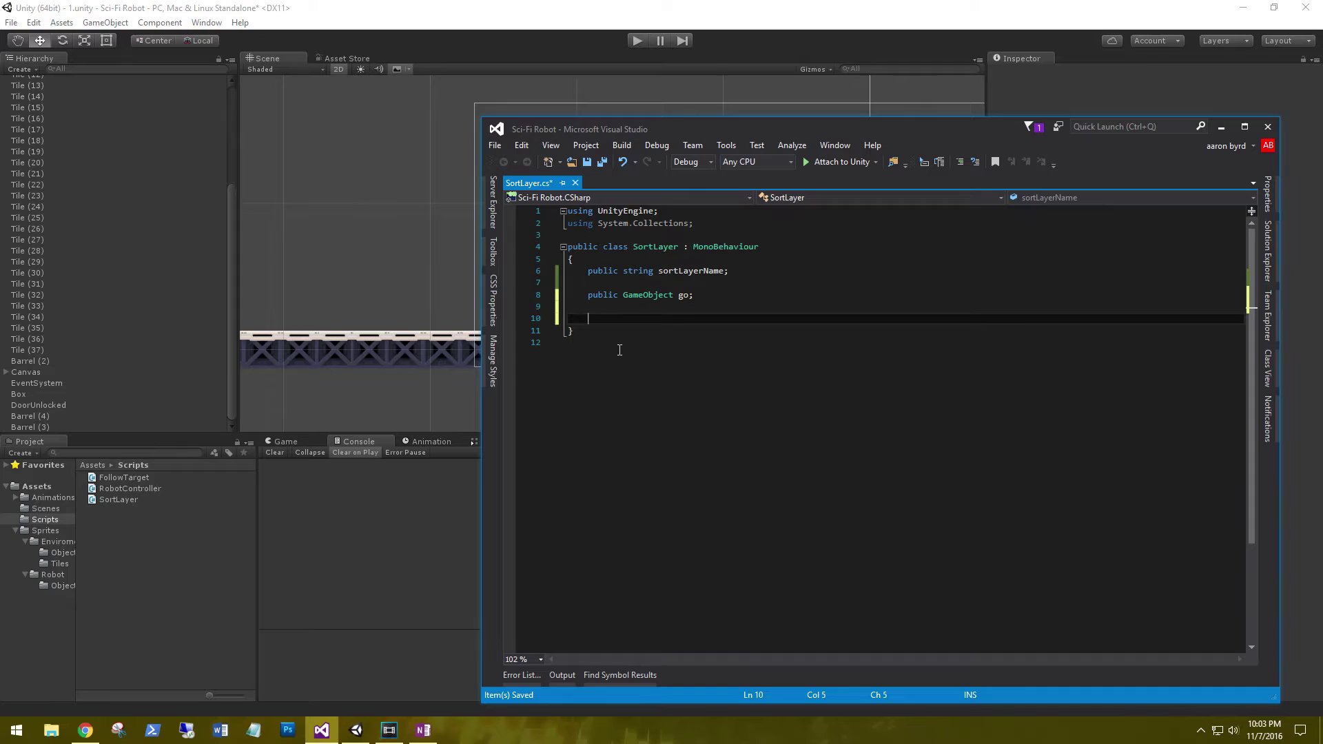
type("void Start()")
key("Return")
type("{")
key("Return")
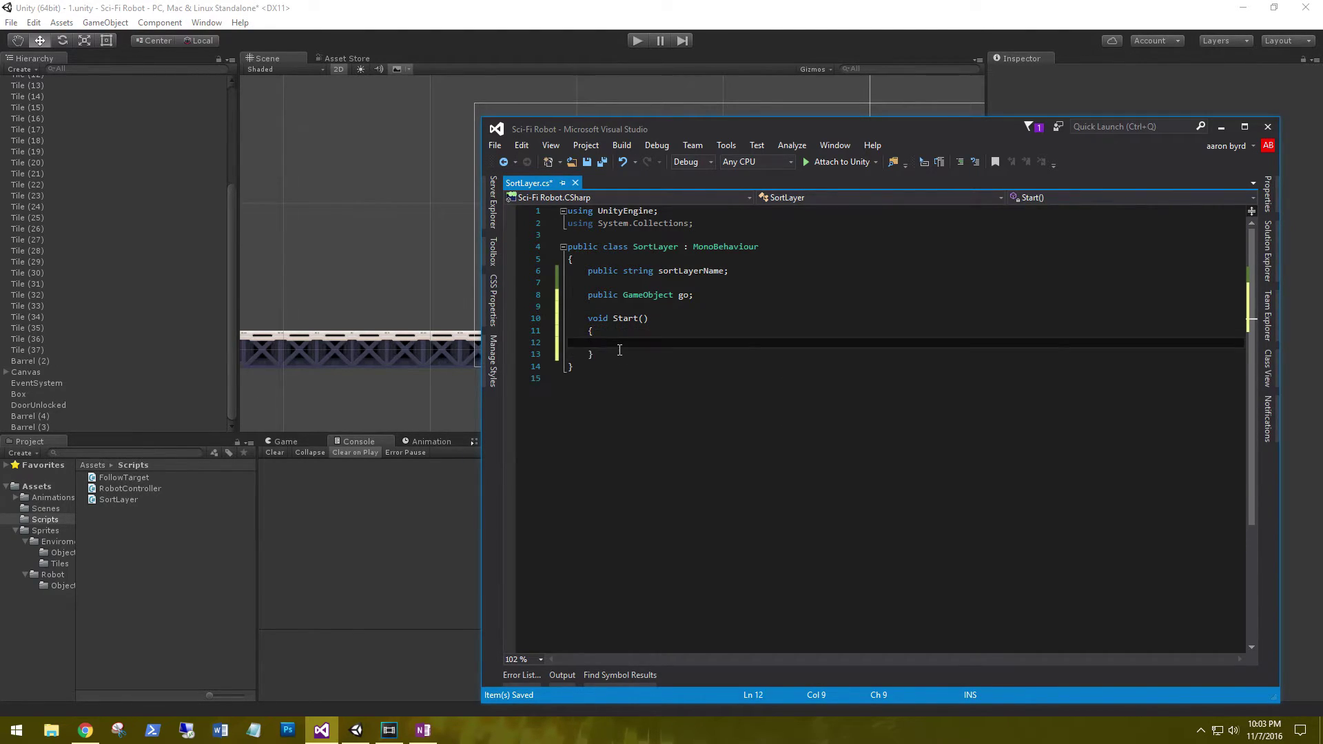
- Inside Start, begin the statement go.GetComponent<Renderer>().so using IntelliSense
type("go.getc")
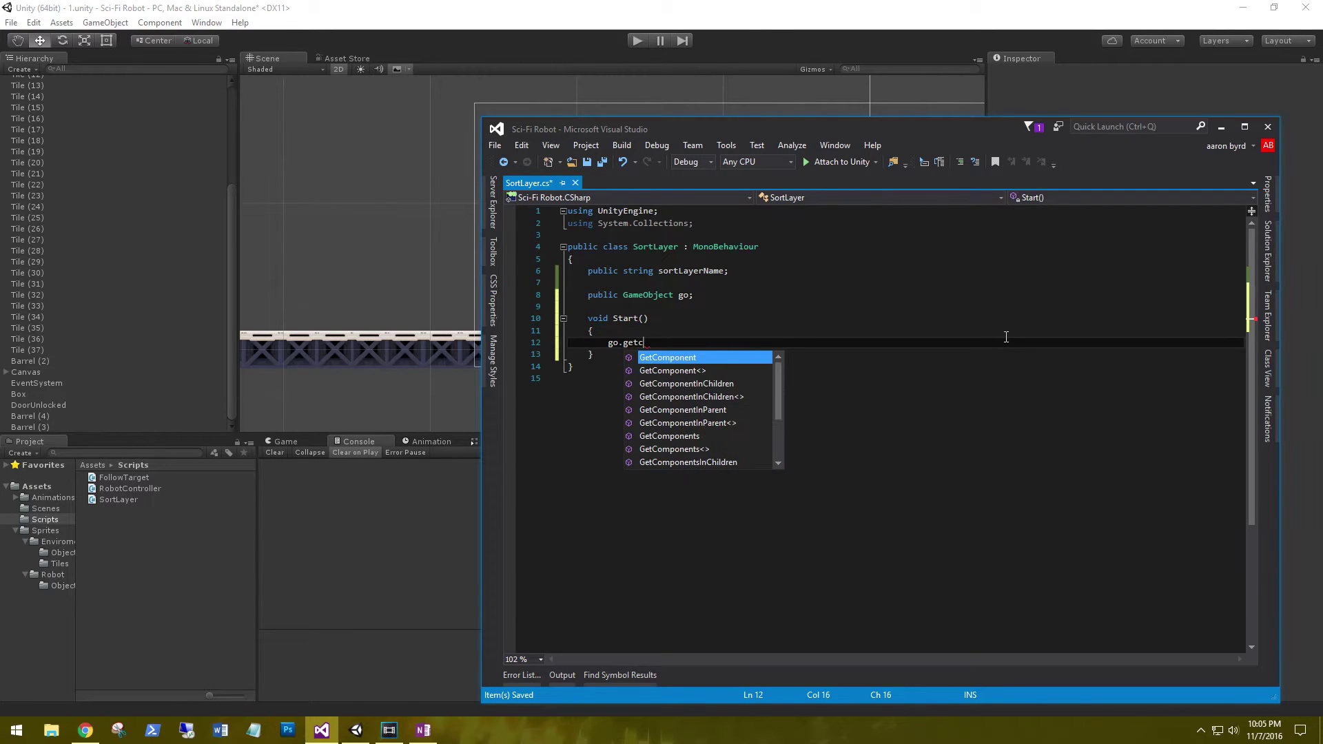
key("Tab")
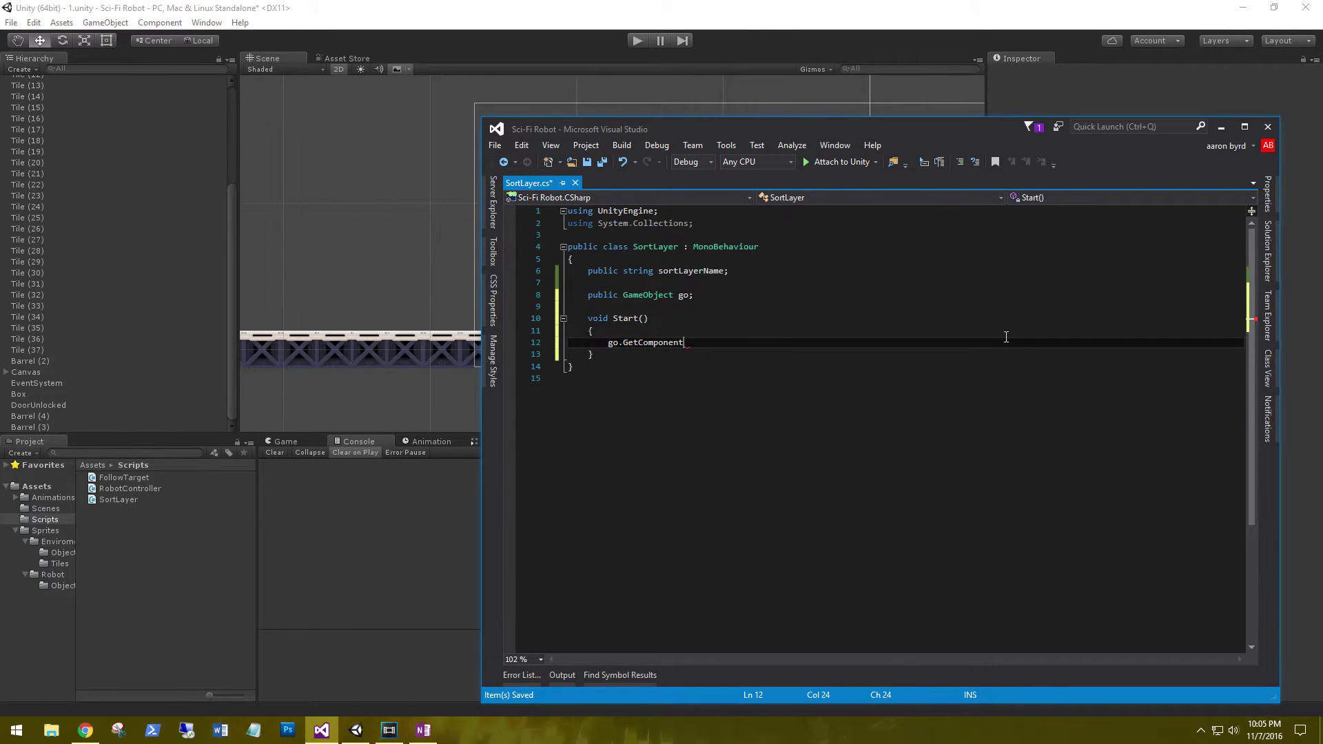
type("<renderer>().so")
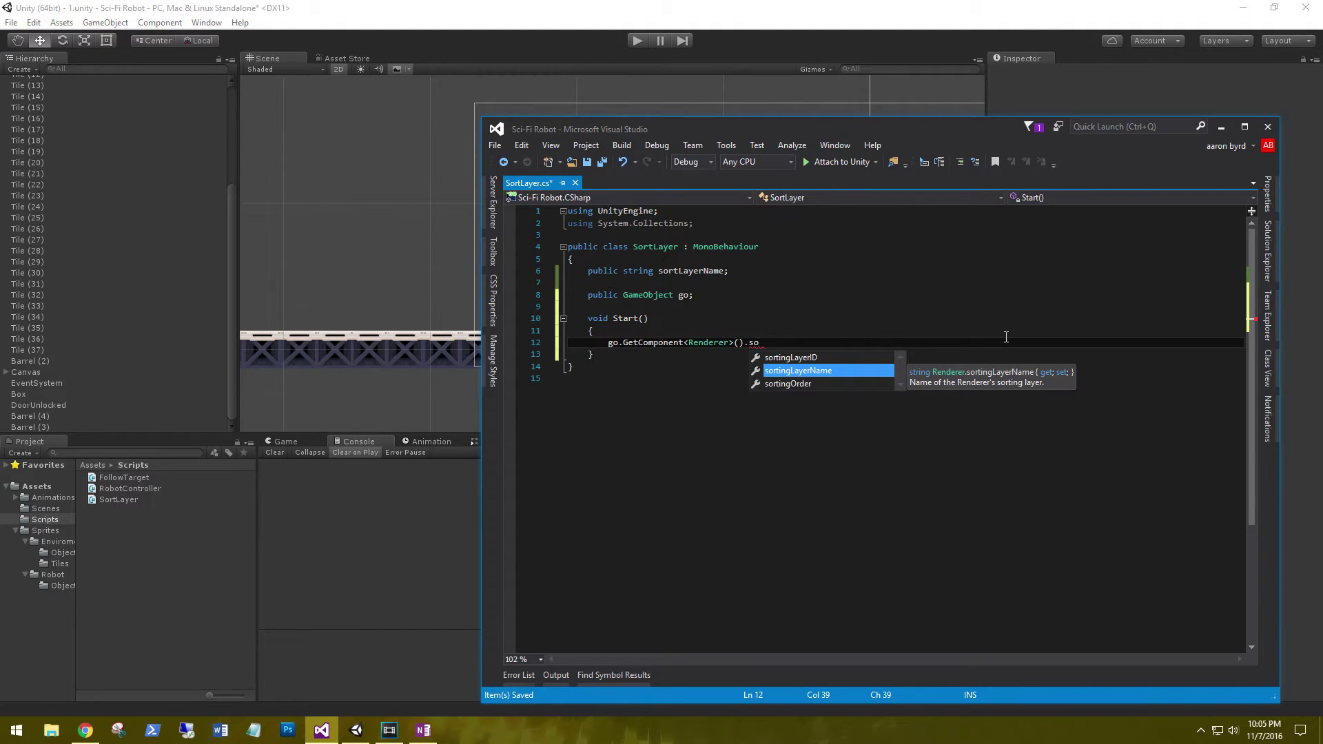
key("Down")
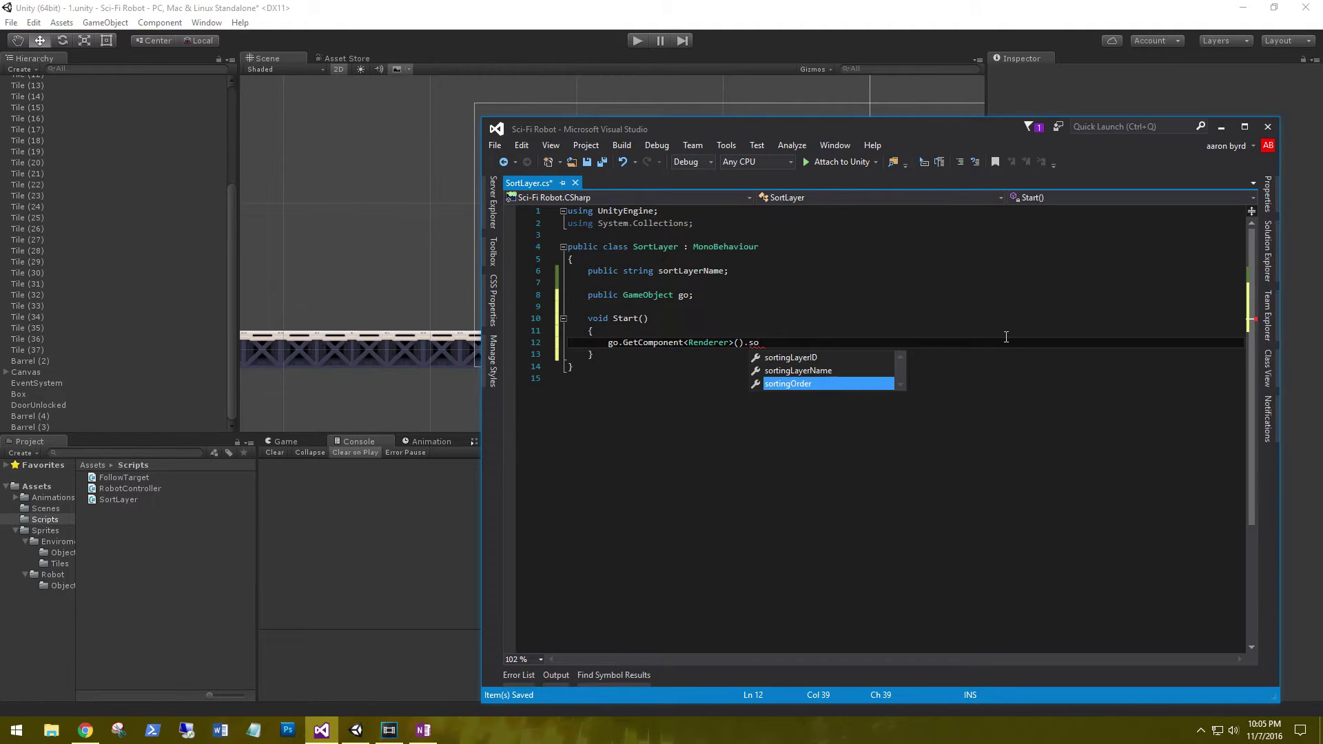
- Check Barrel (2)'s Order in Layer setting in Unity, then return to the SortLayer script
left_click(33, 361)
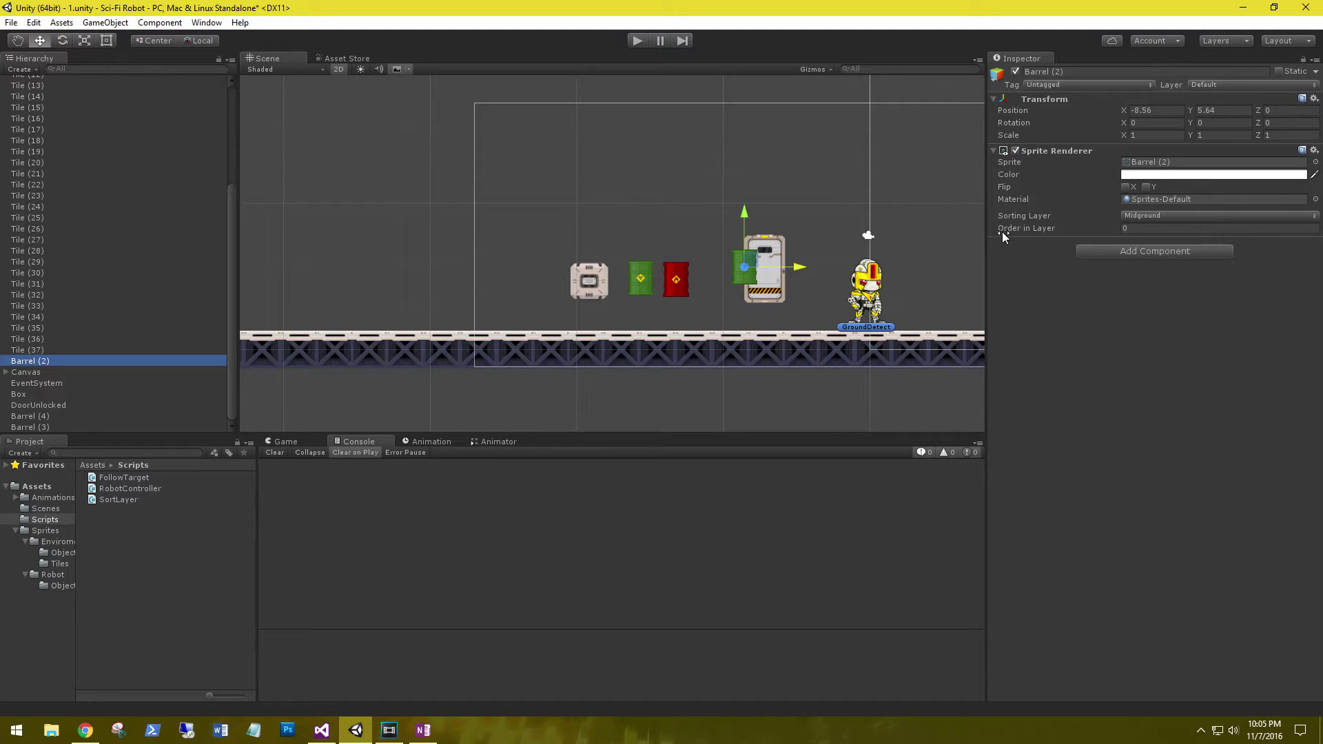
left_click(1133, 228)
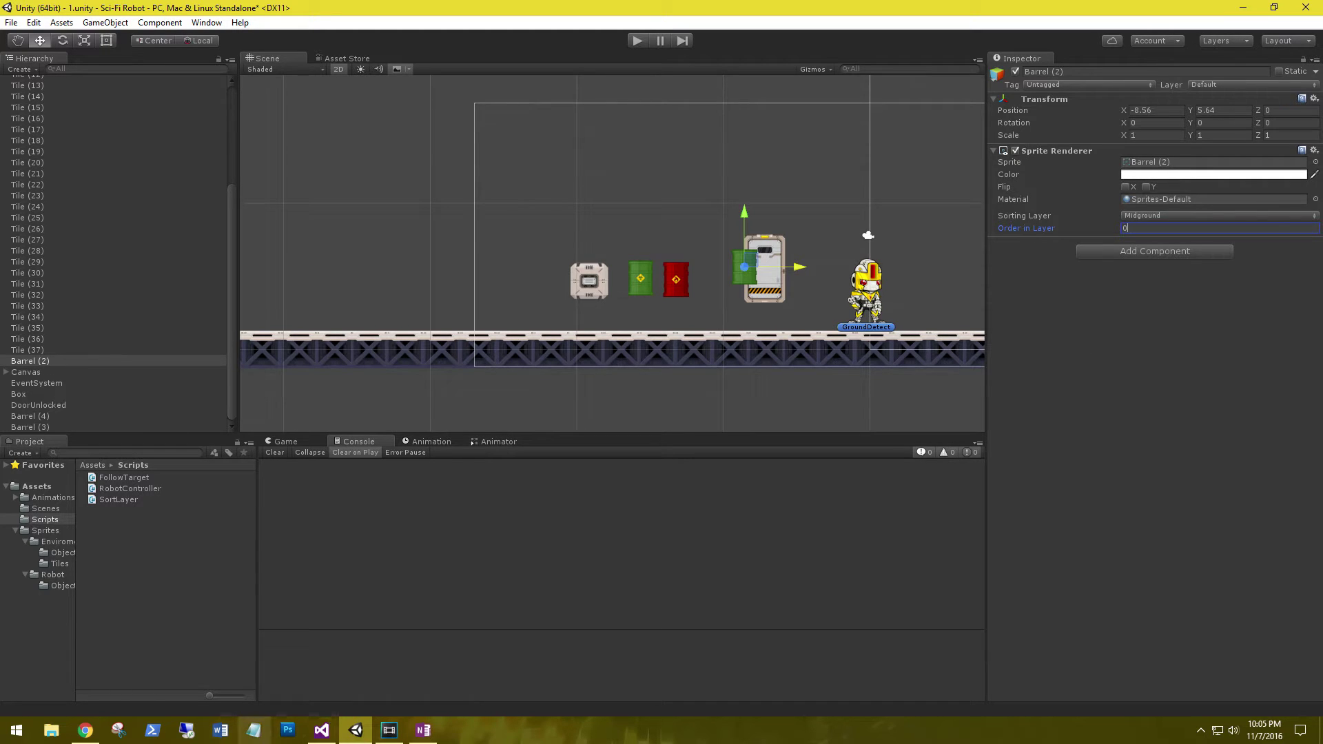
left_click(321, 730)
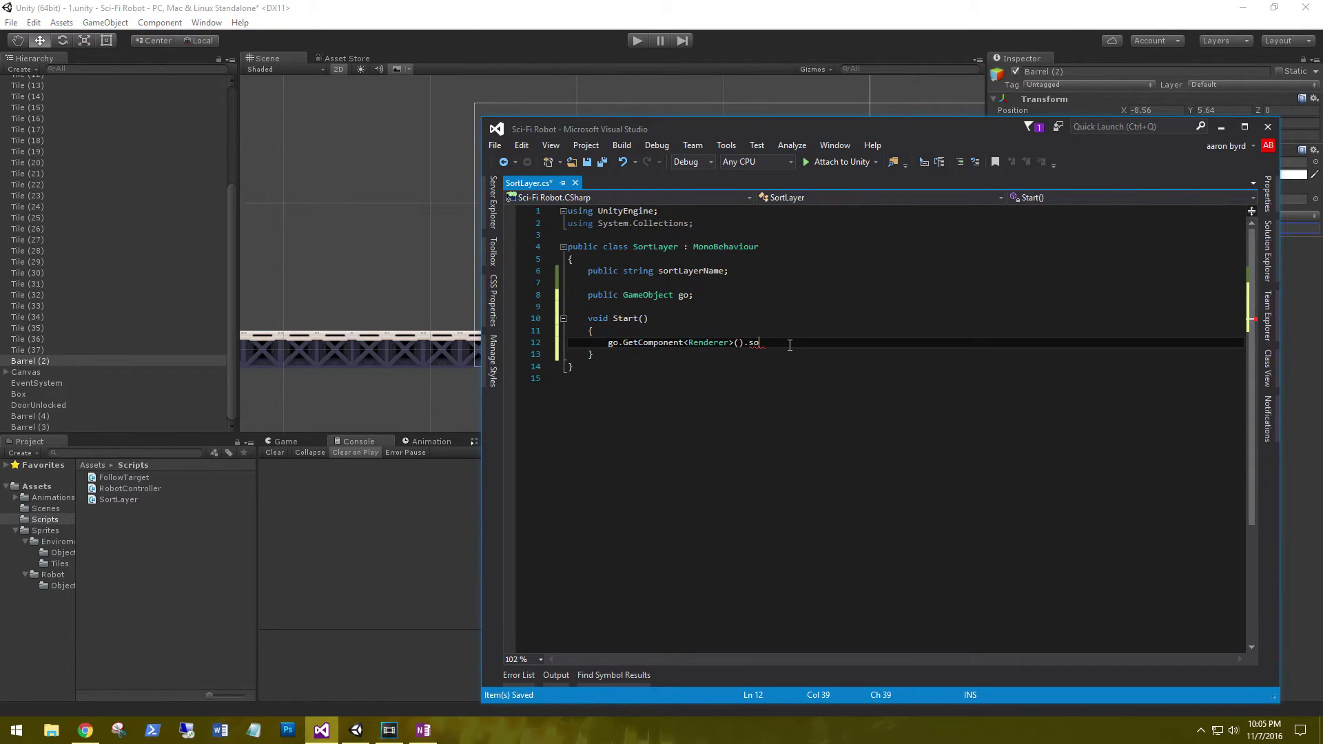
- Complete the line as go.GetComponent<Renderer>().sortingLayerName = sortLayerName; and save SortLayer.cs
key("BackSpace")
key("BackSpace")
key("BackSpace")
type(".sor")
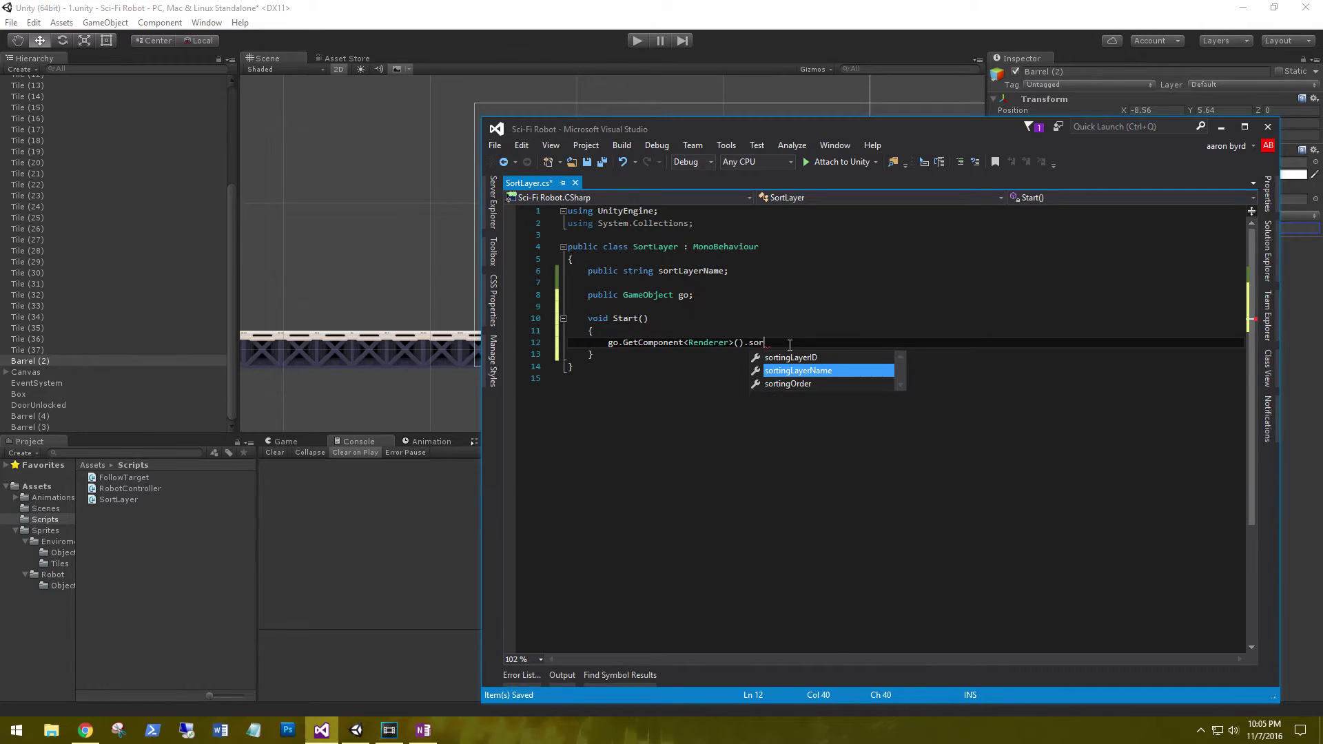
key("Tab")
type("= ")
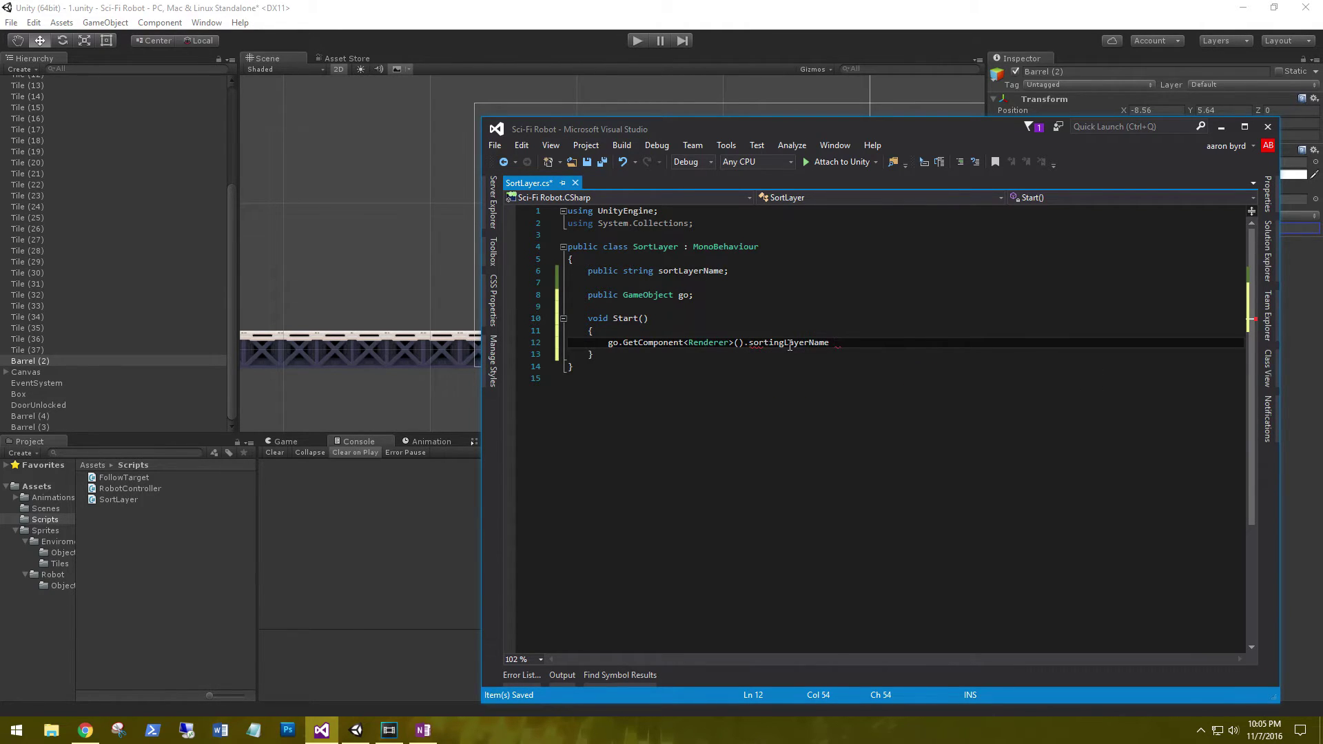
type("sotr")
key("Tab")
type(";")
key("ctrl+s")
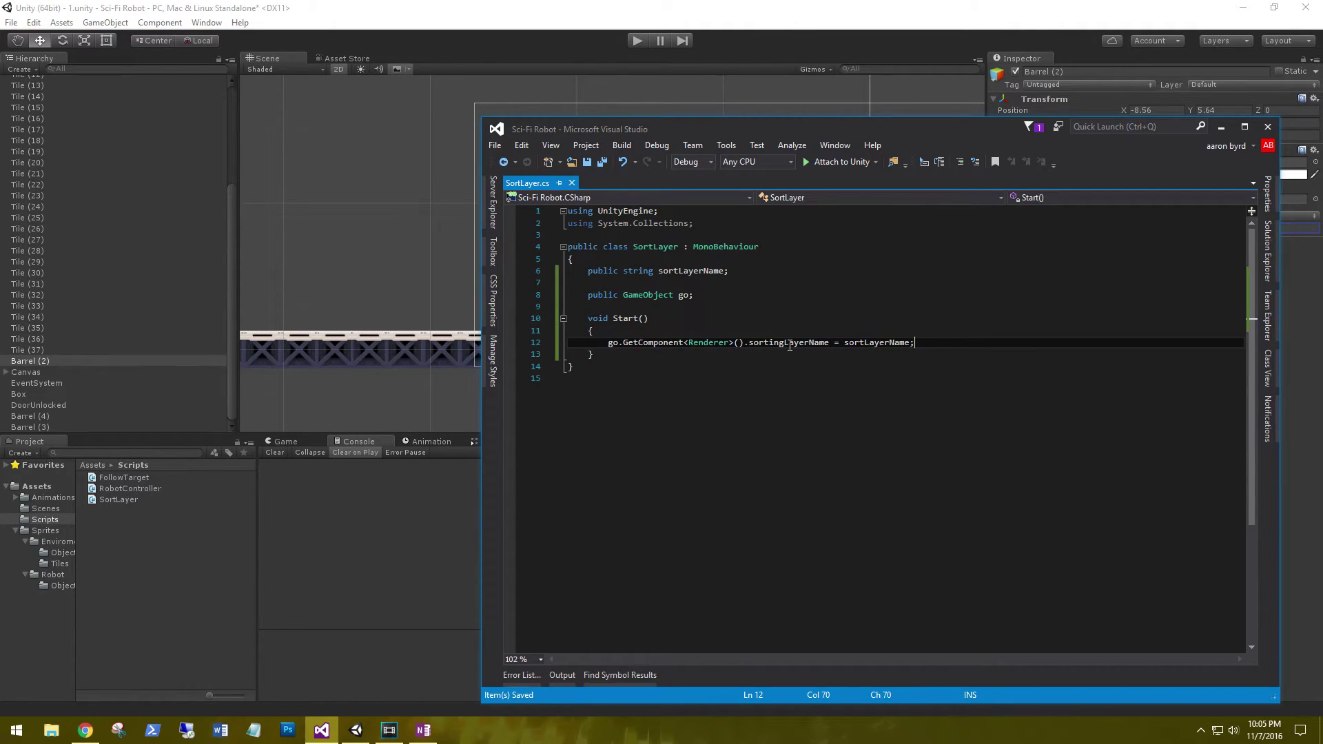
- Create an empty GameObject in Unity's Hierarchy and name it _Background
left_click(532, 6)
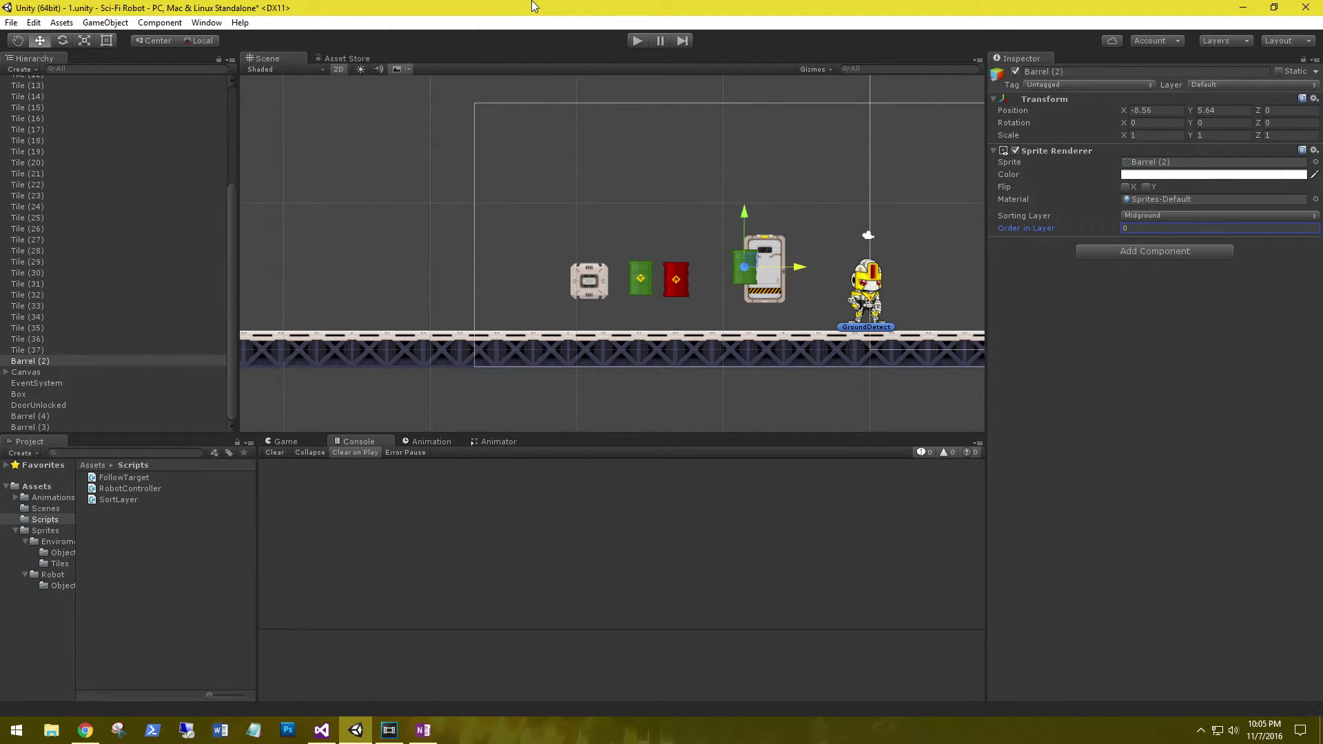
left_click(32, 70)
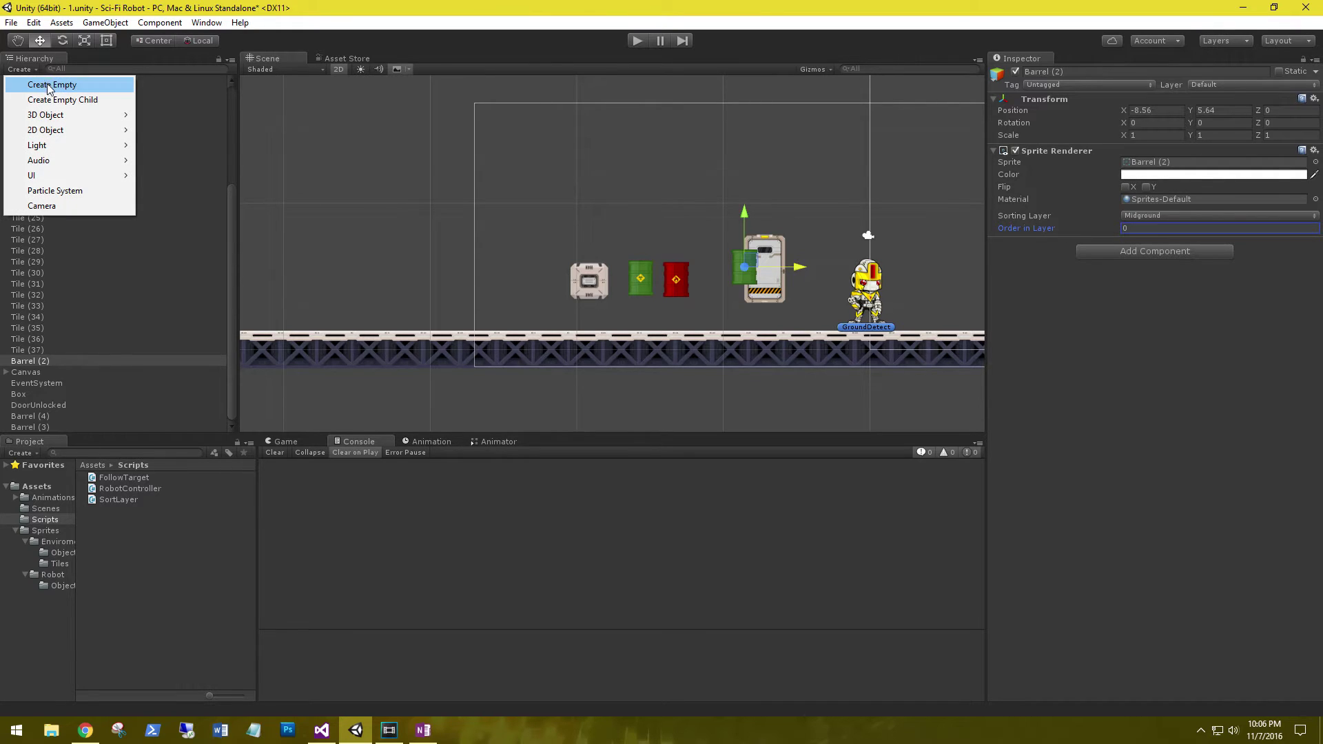
left_click(48, 84)
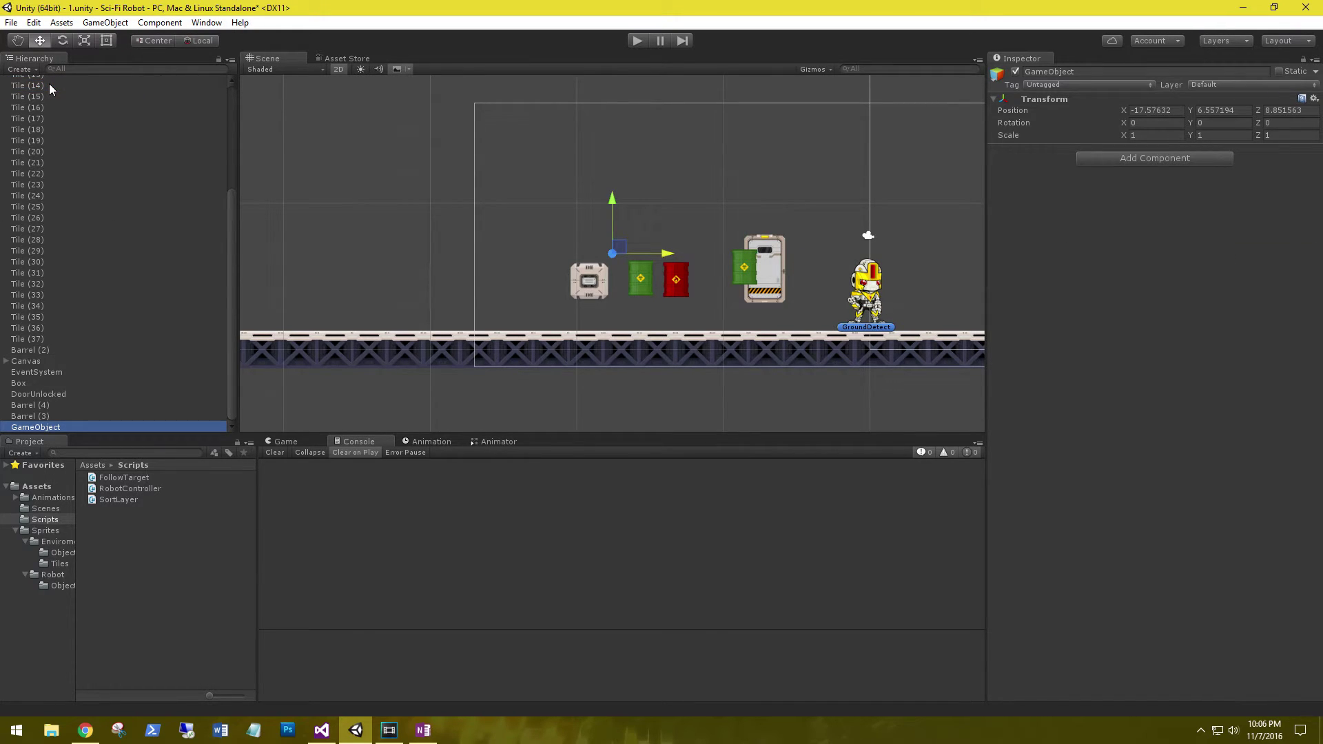
type("_Backg")
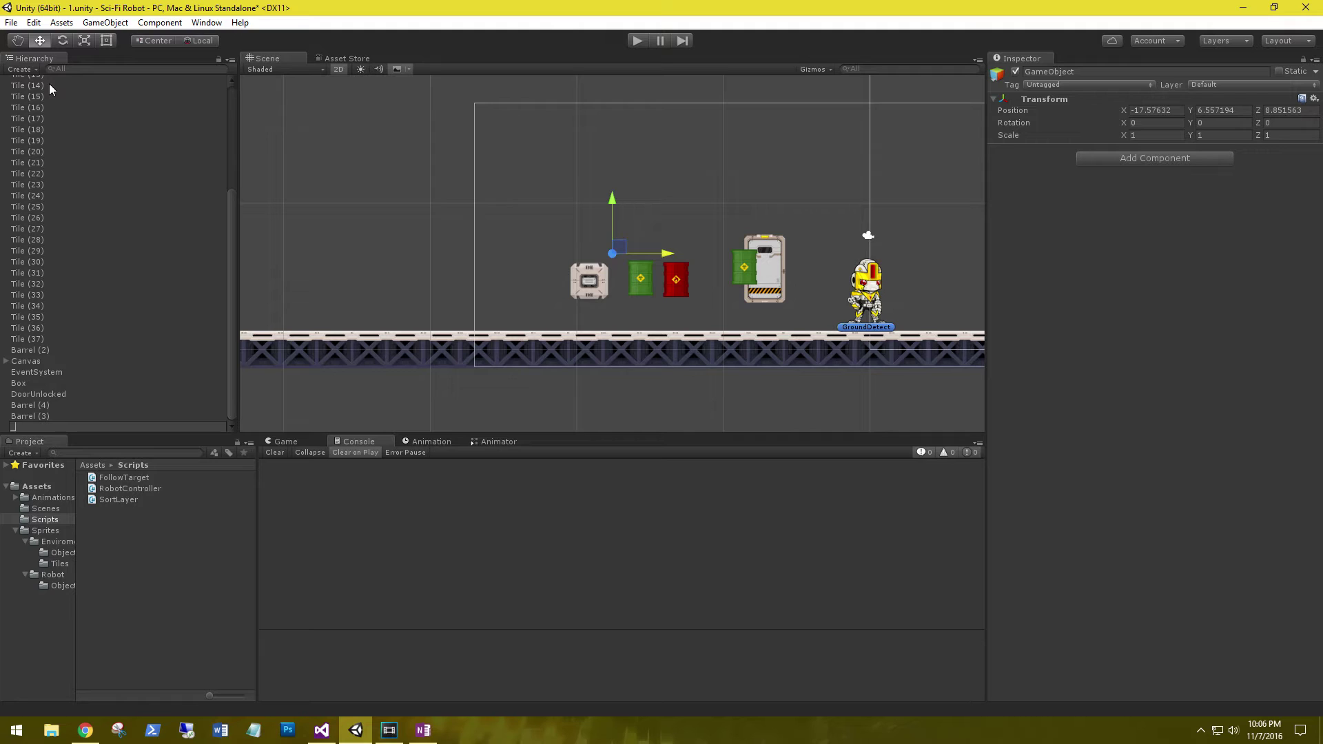
type("round")
key("Return")
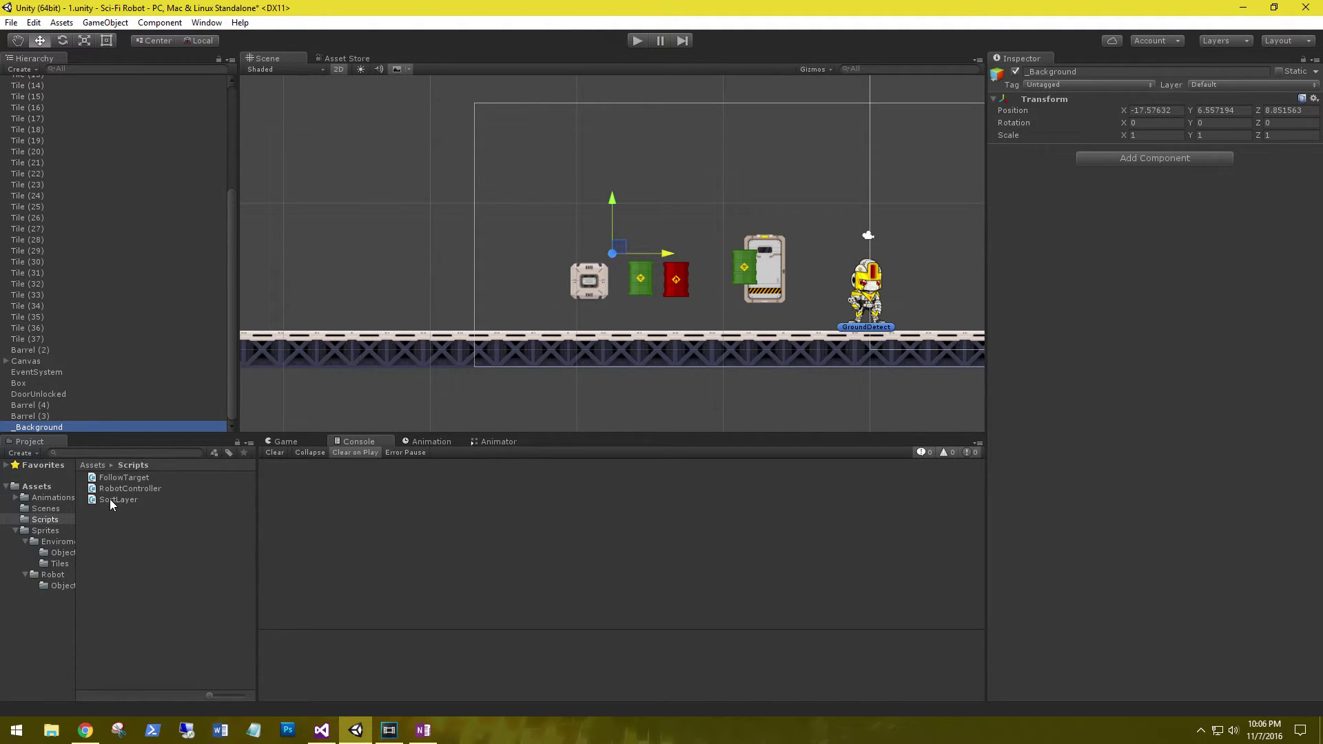
- Attach the SortLayer script to _Background and set its Sort Layer Name to Background
left_click_drag(109, 499, 1095, 292)
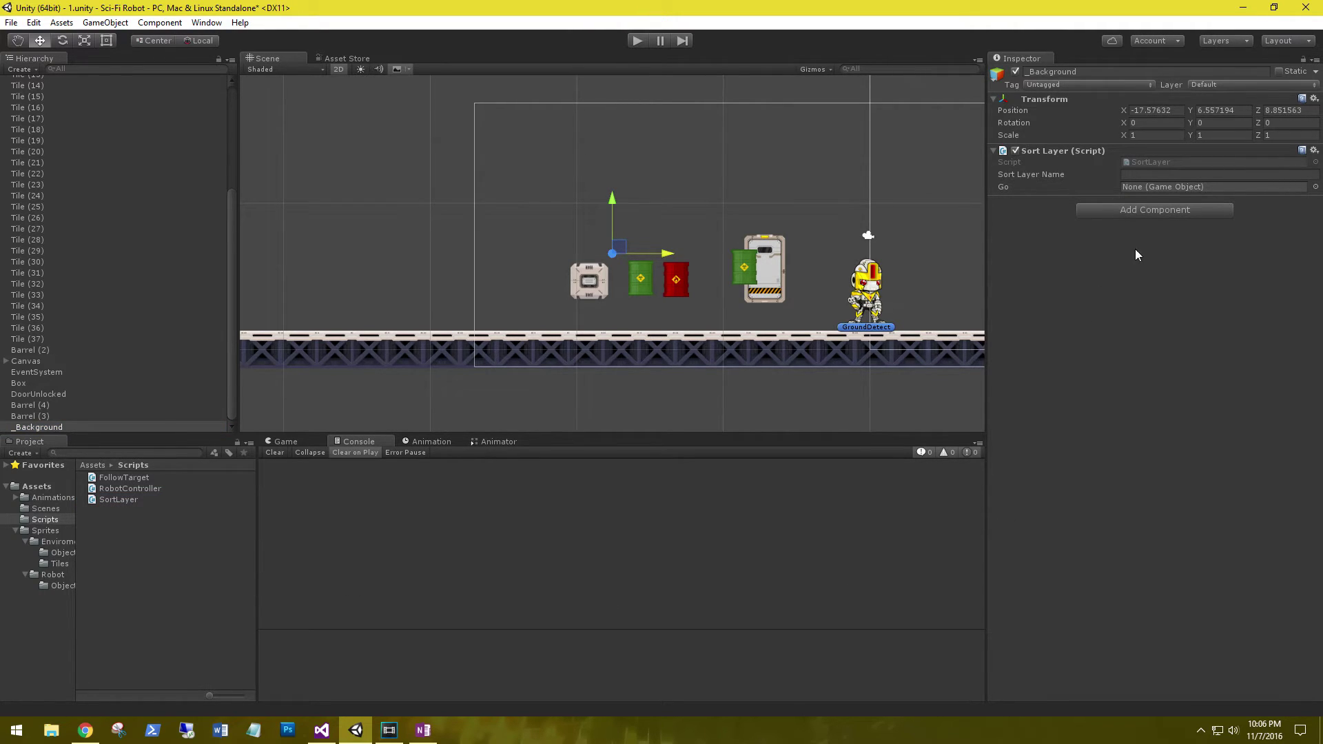
left_click(1134, 176)
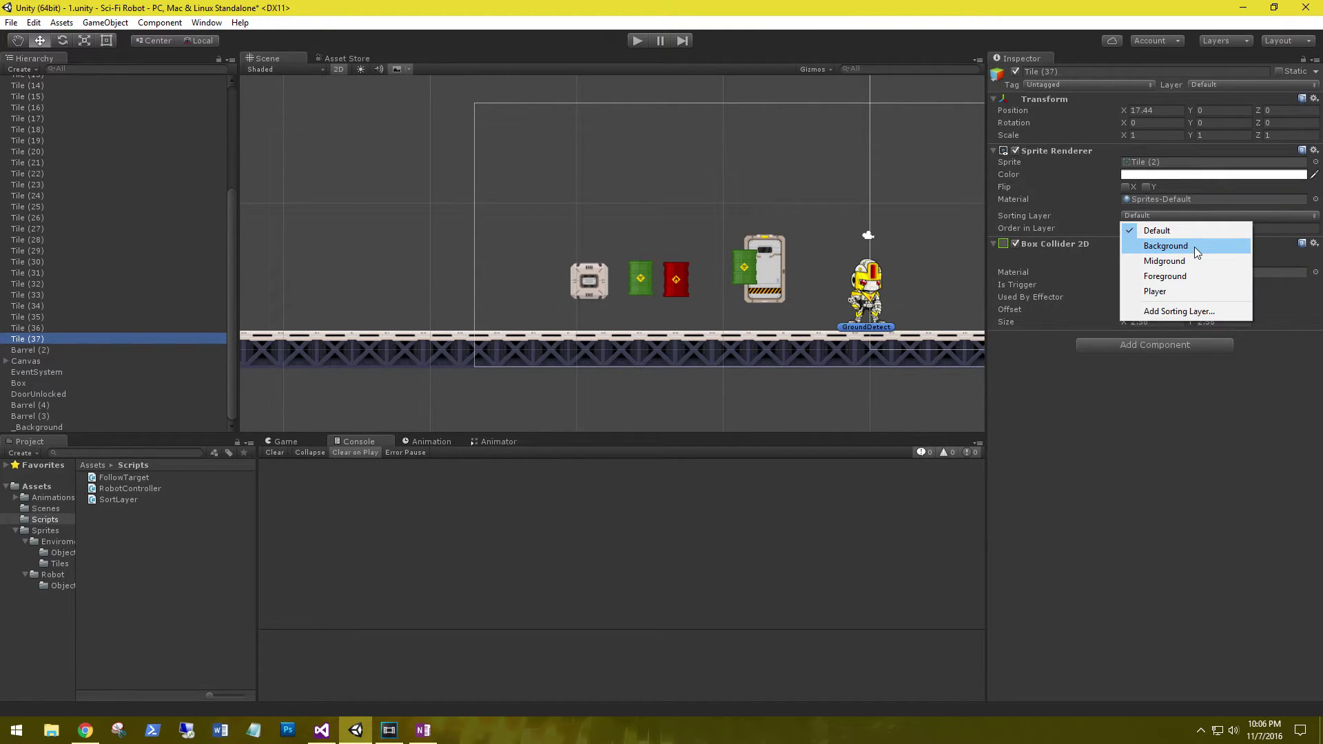
left_click(42, 426)
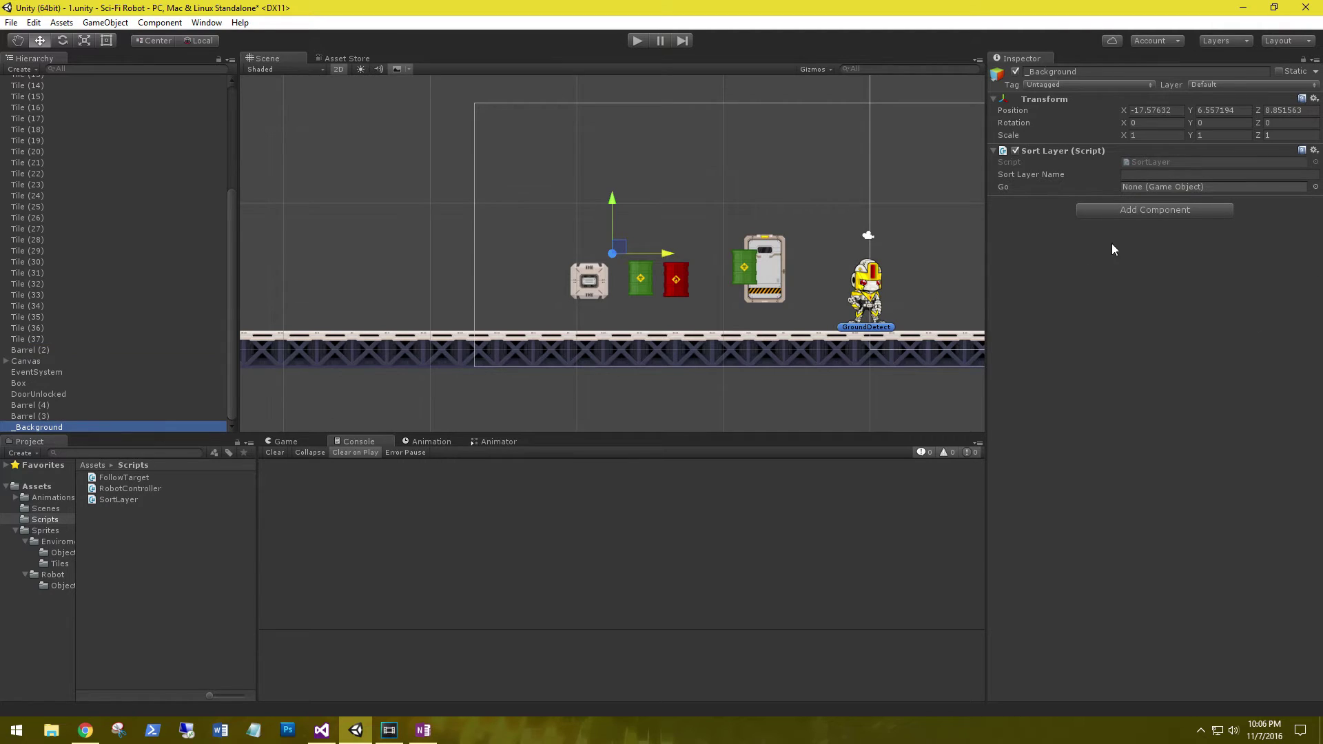
left_click(1171, 178)
type("Bac")
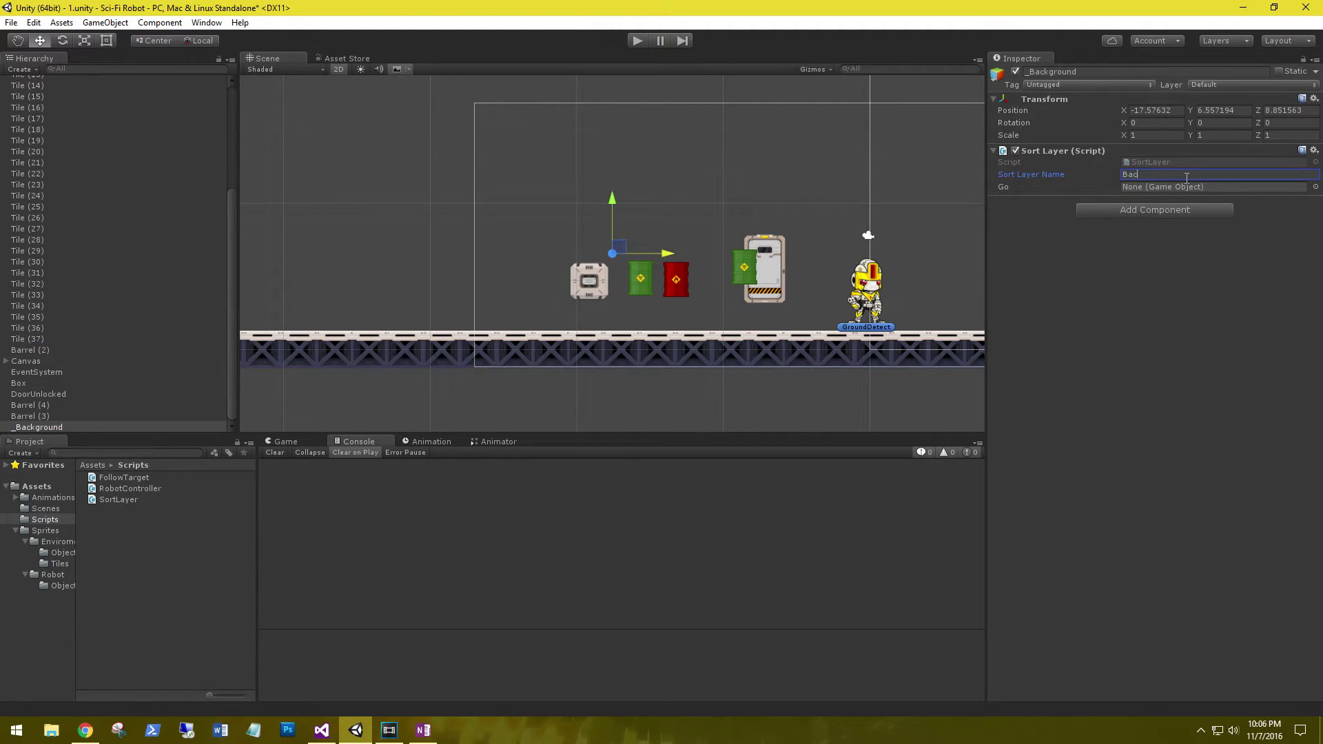
type("kground")
key("Tab")
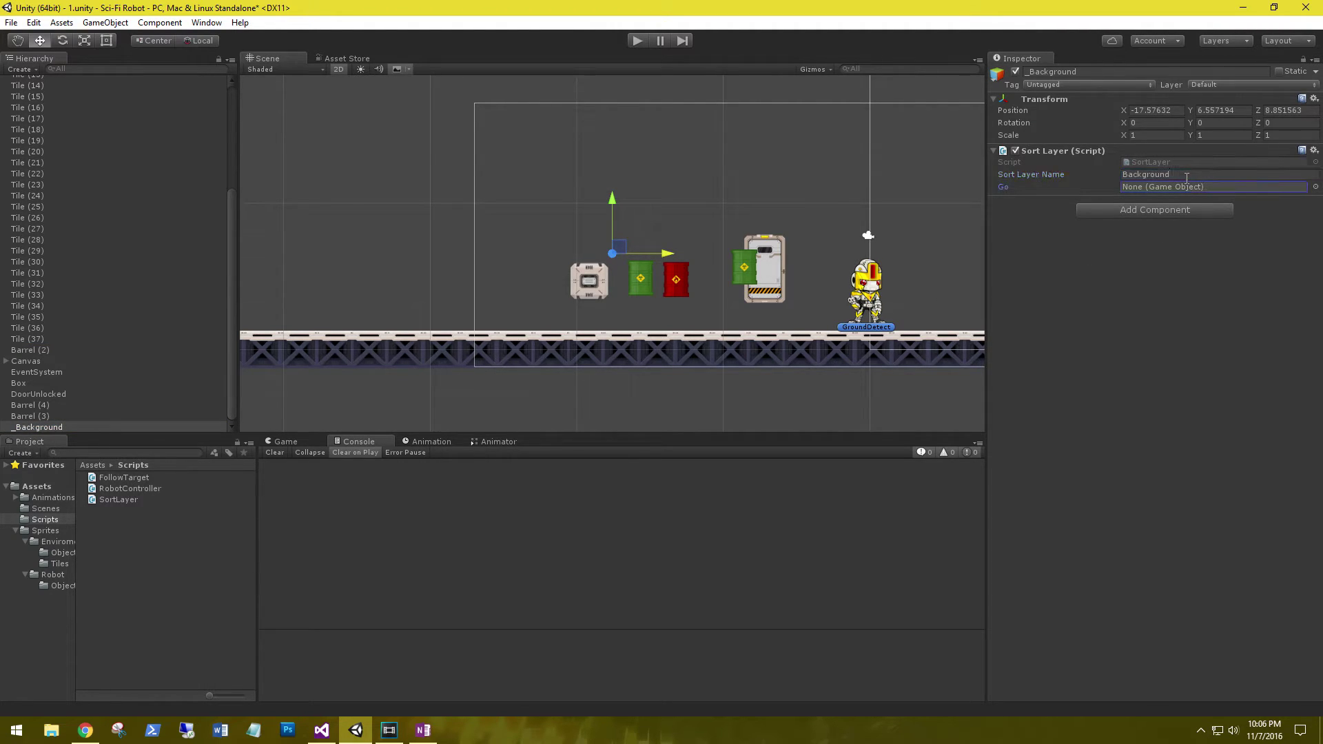
- Assign the Box sprite to the script's Go field
left_click(592, 288)
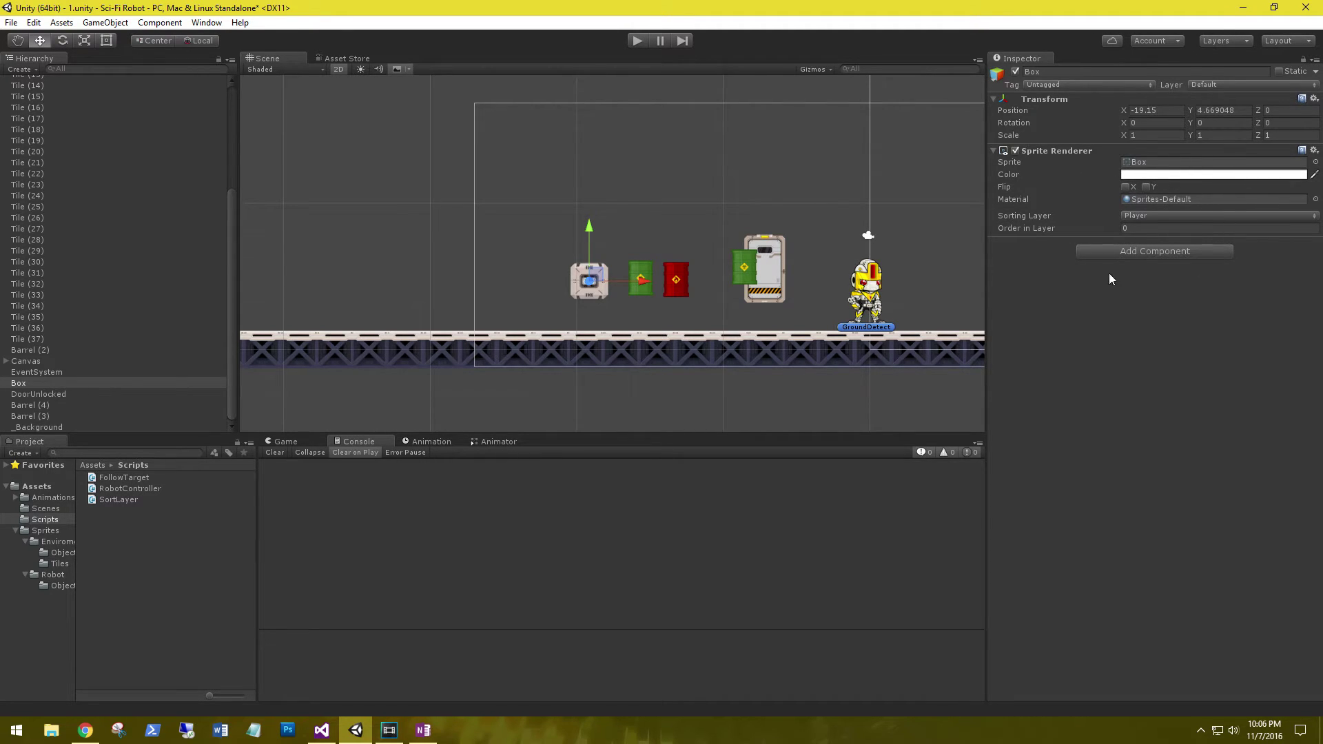
left_click(39, 427)
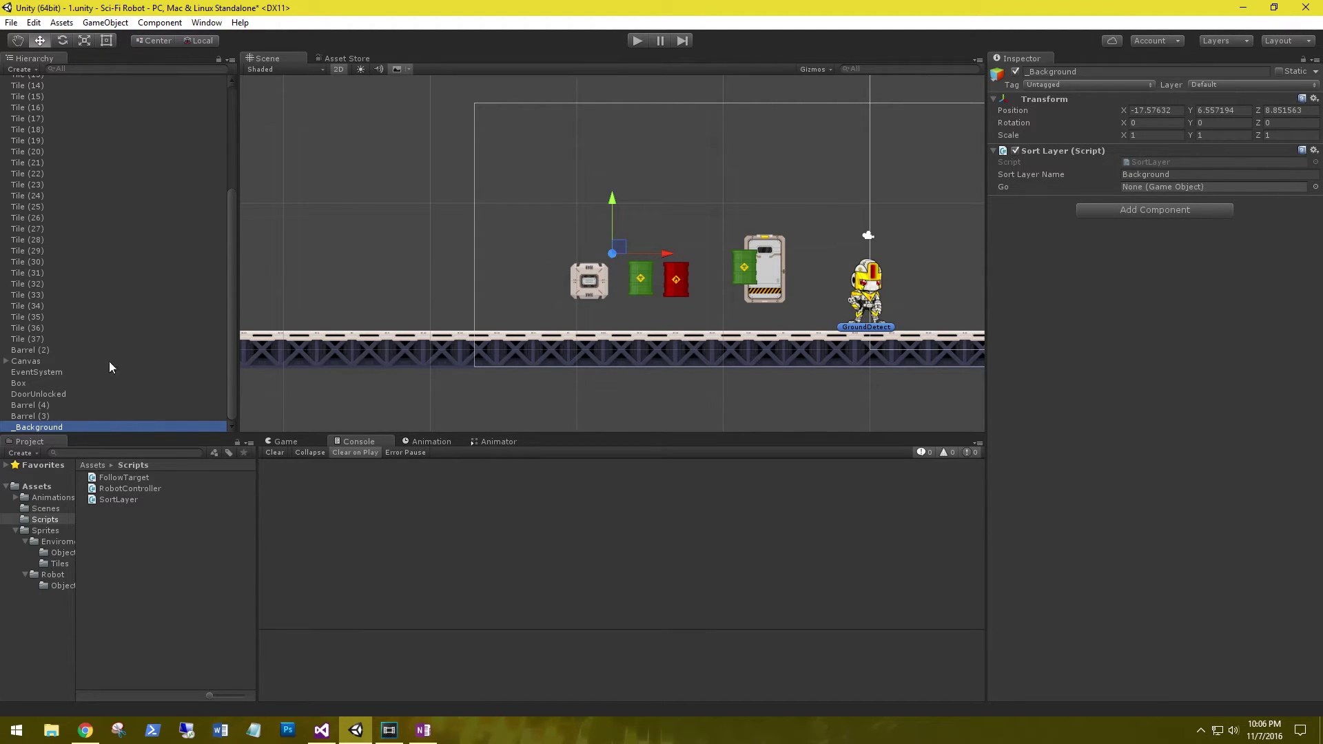
left_click_drag(21, 394, 1136, 185)
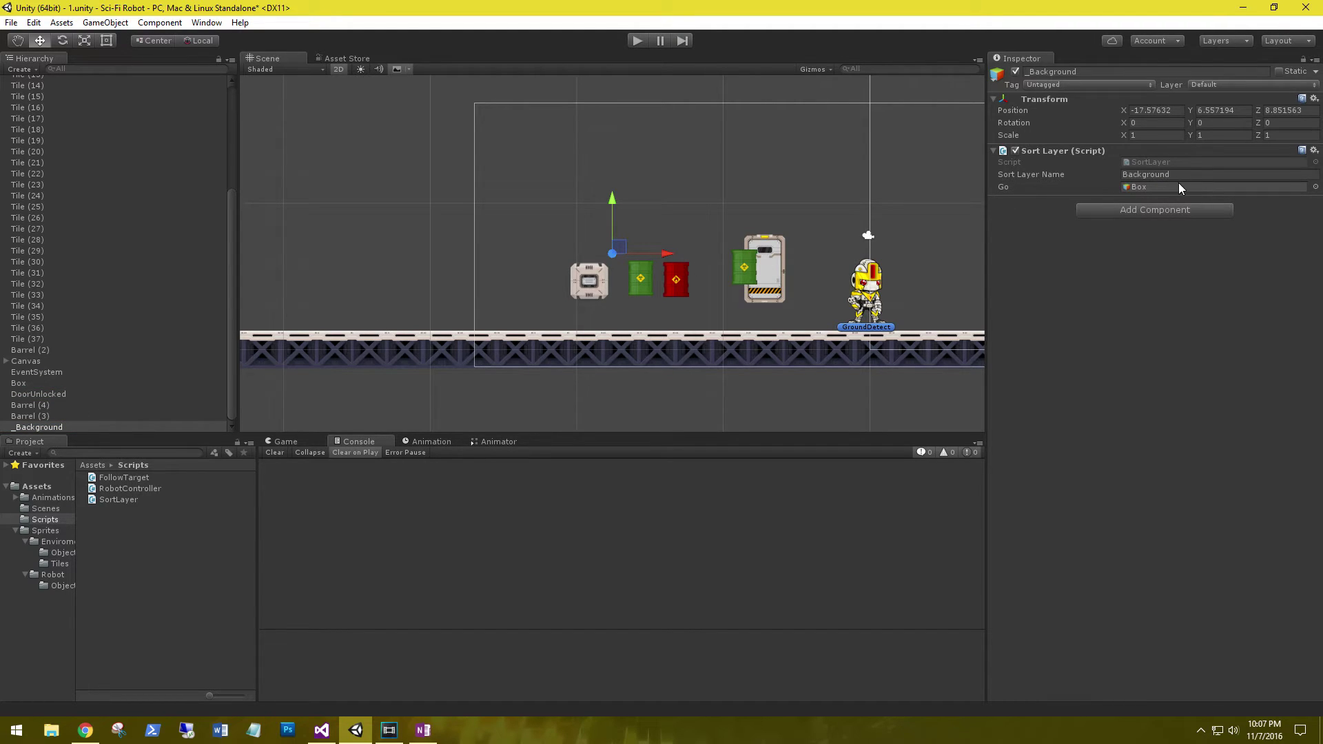
left_click(637, 40)
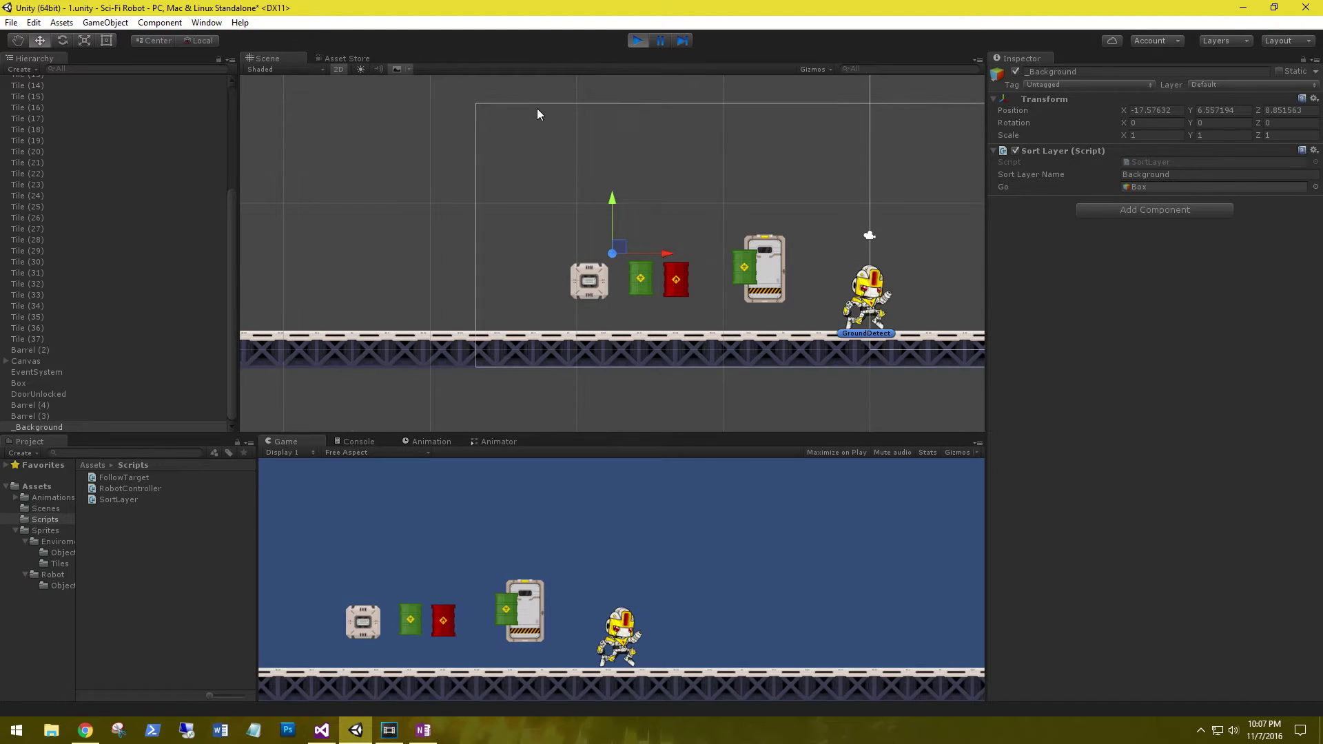
left_click(579, 282)
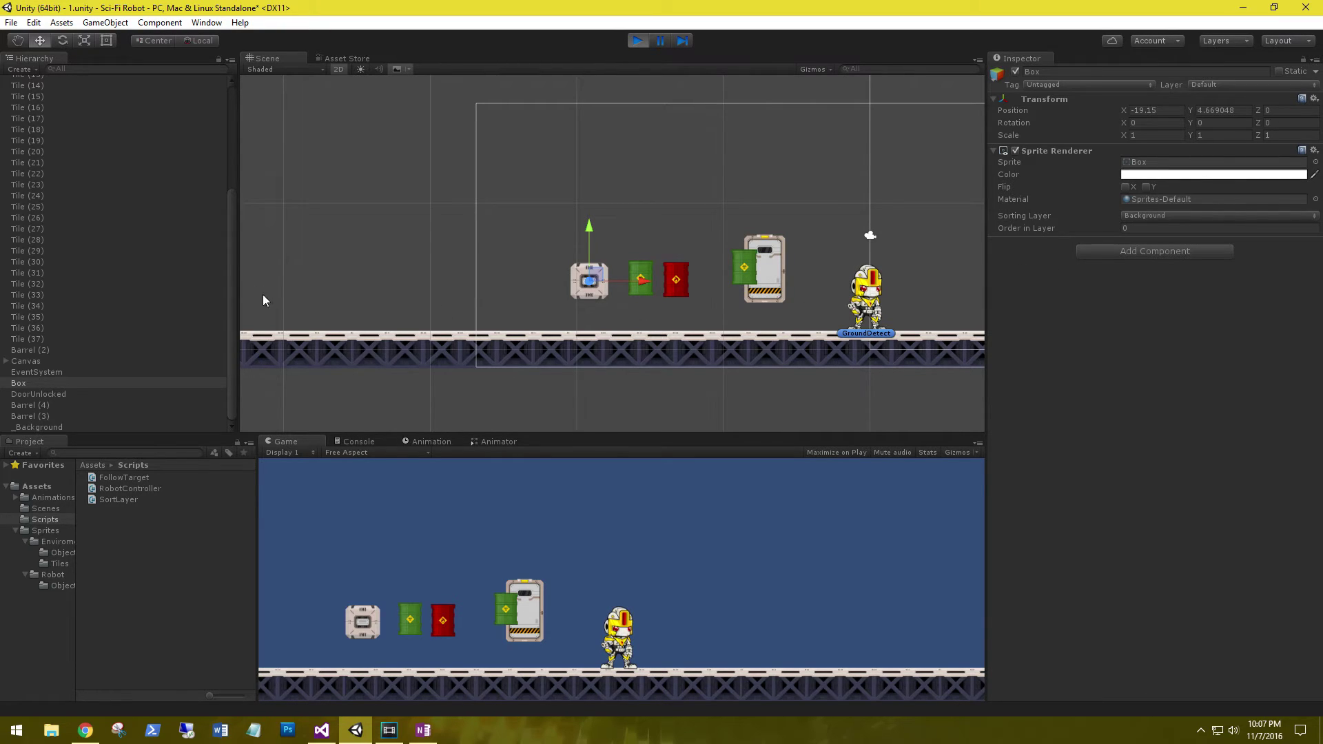
left_click(637, 40)
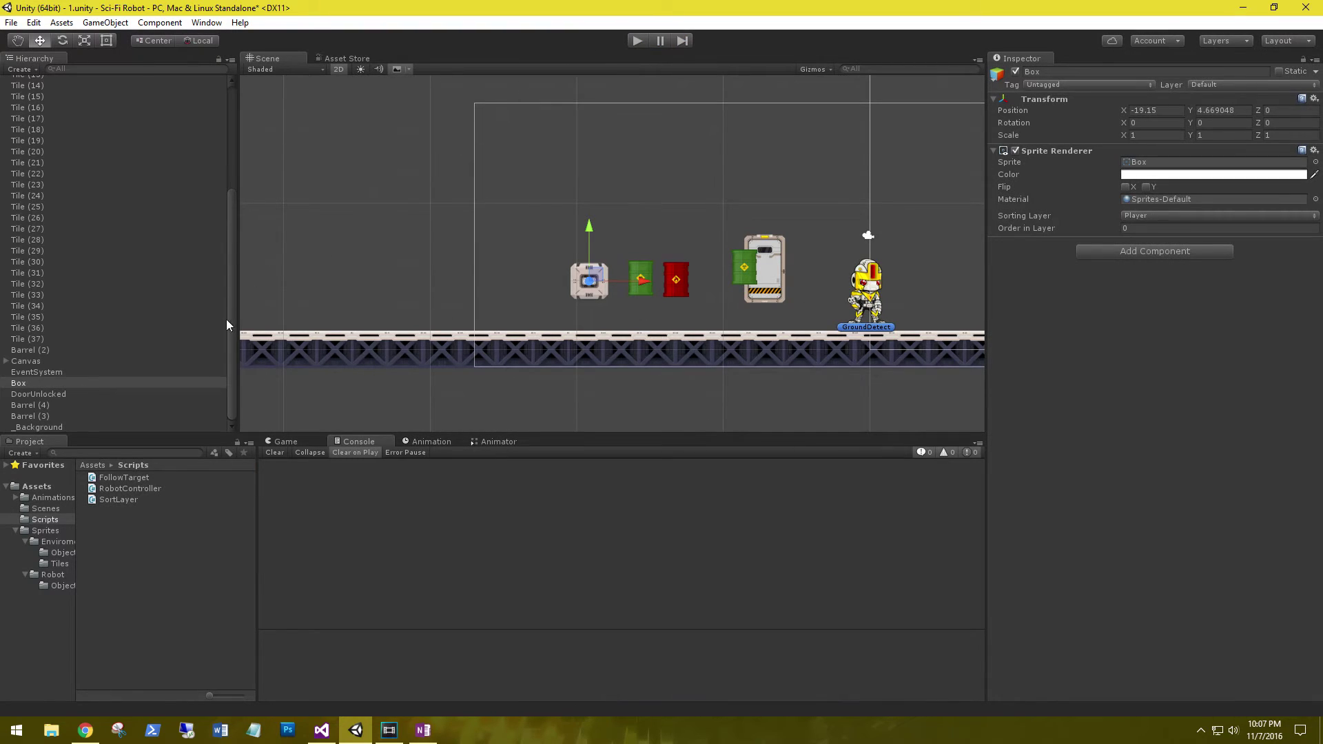
- Change the go field into a GameObject[] array
left_click(321, 729)
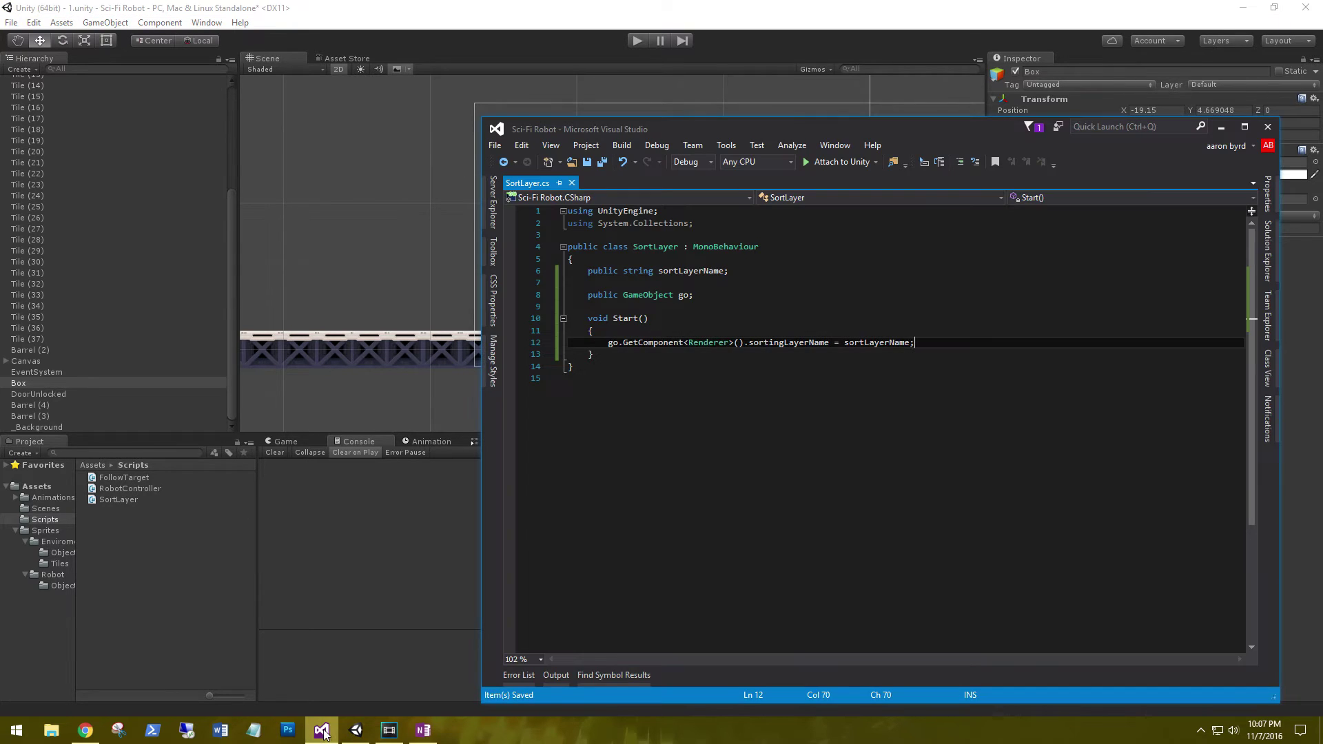
left_click(674, 294)
type("[]")
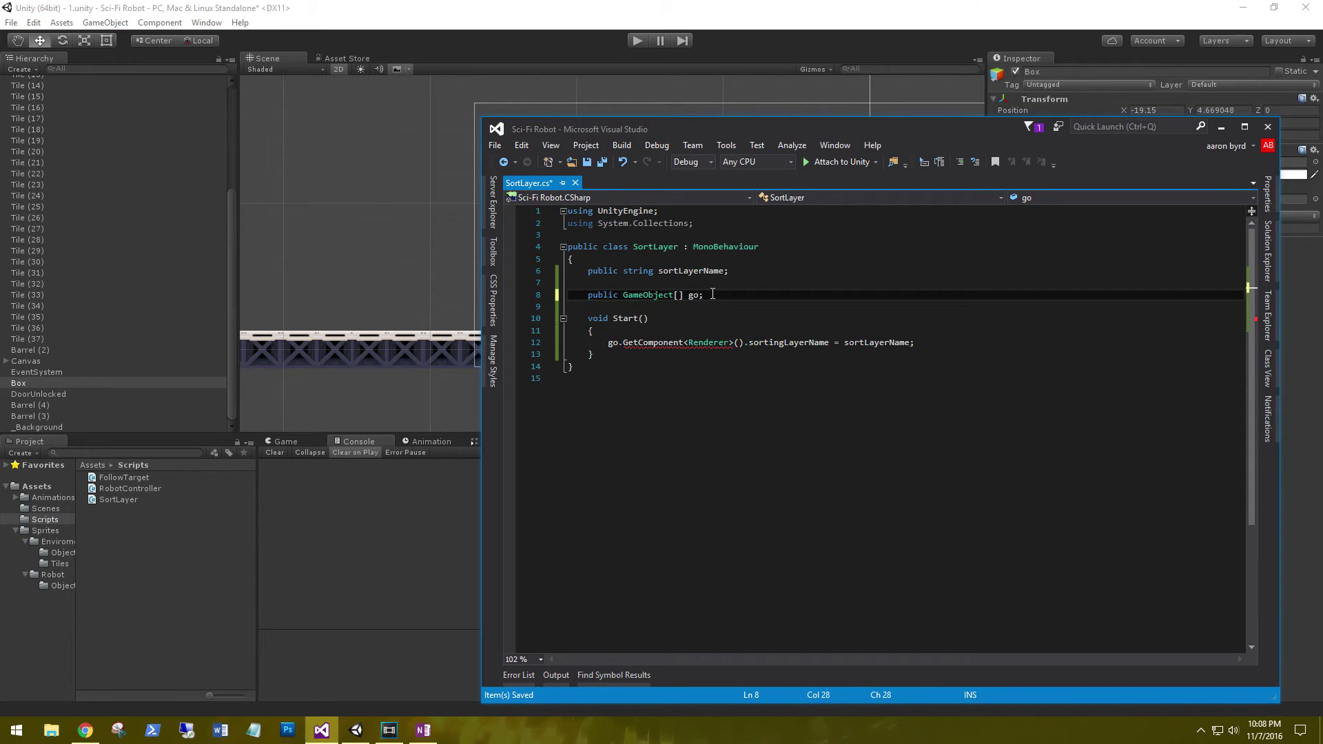
- Add a for loop (int i = 0; i < go.Length; i++) at the top of Start
left_click(668, 332)
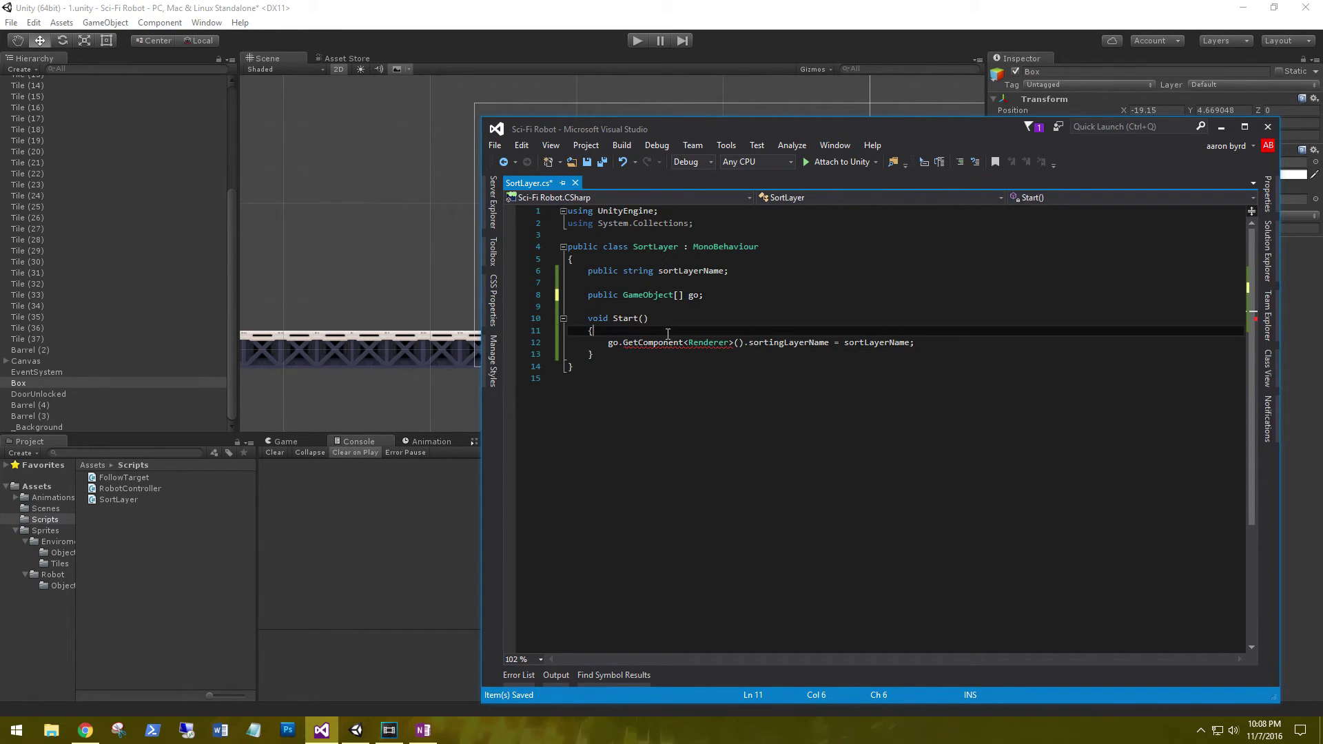
key("Return")
type("for")
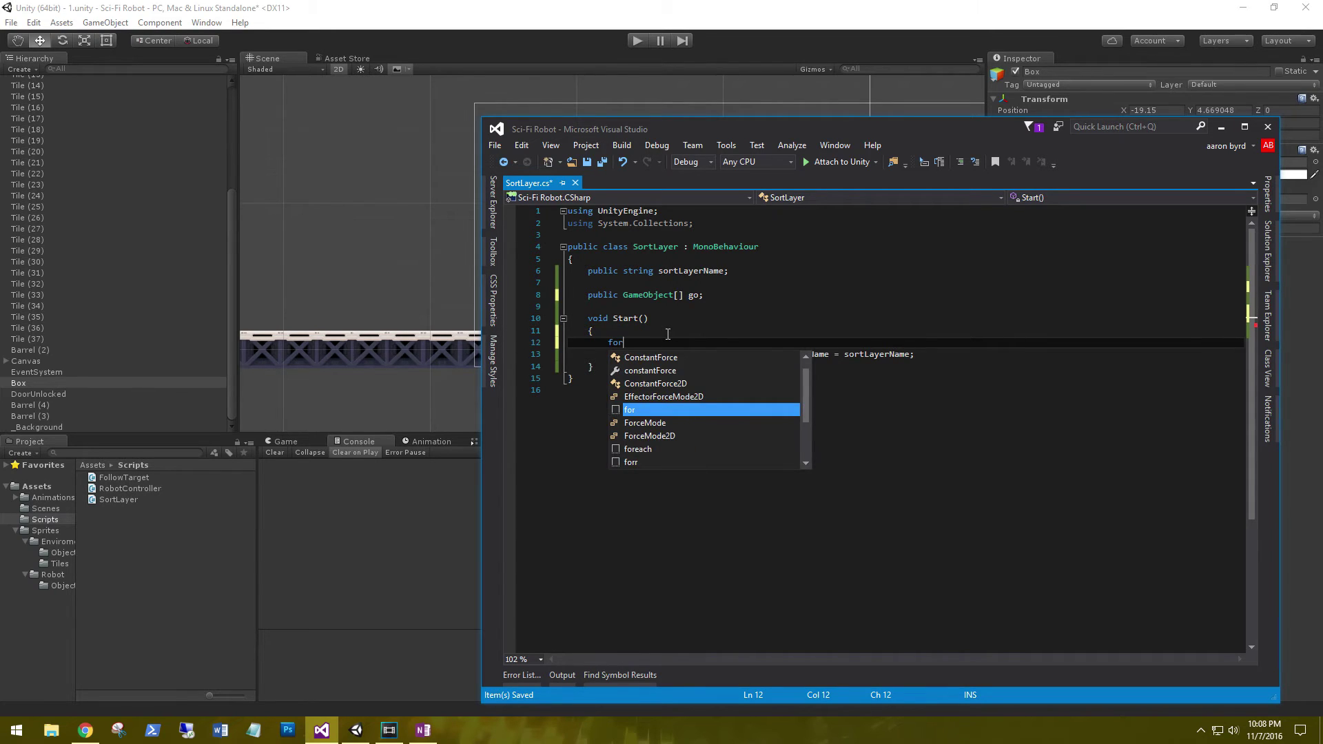
type("int ")
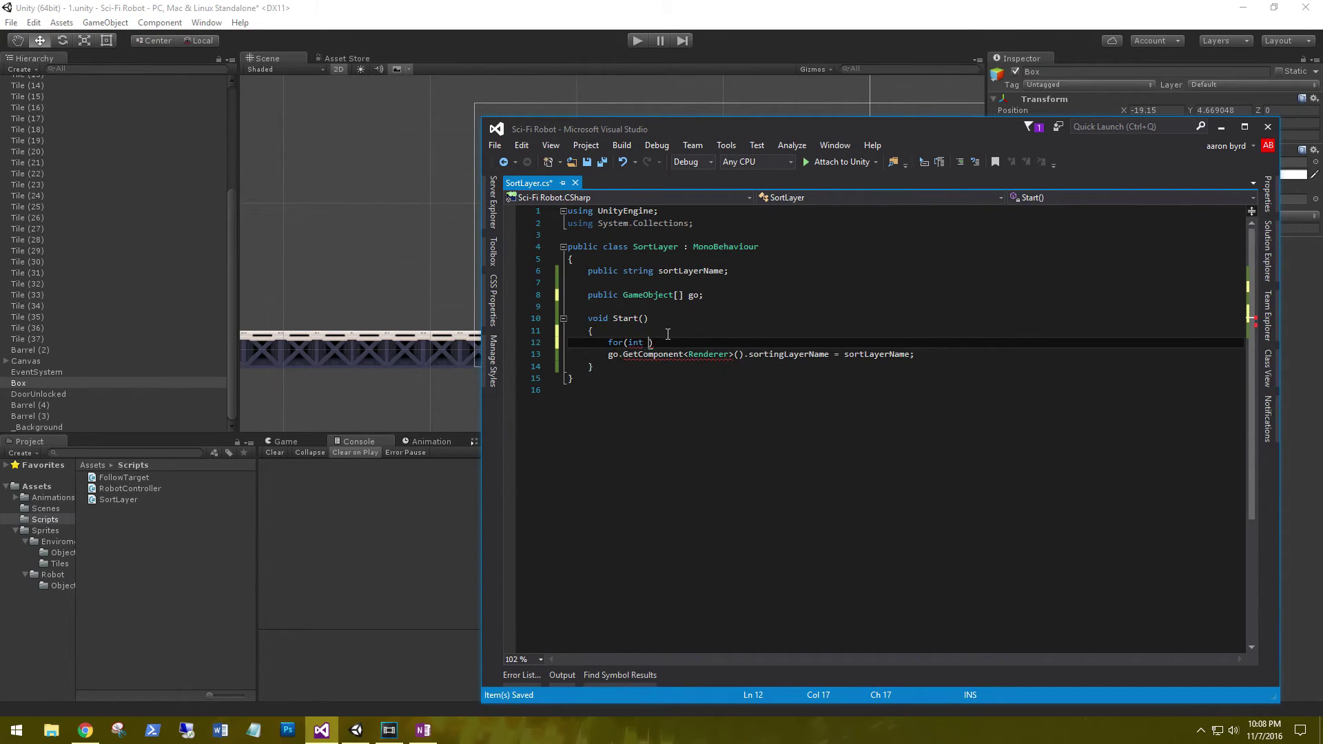
type("i = 0; i < gam")
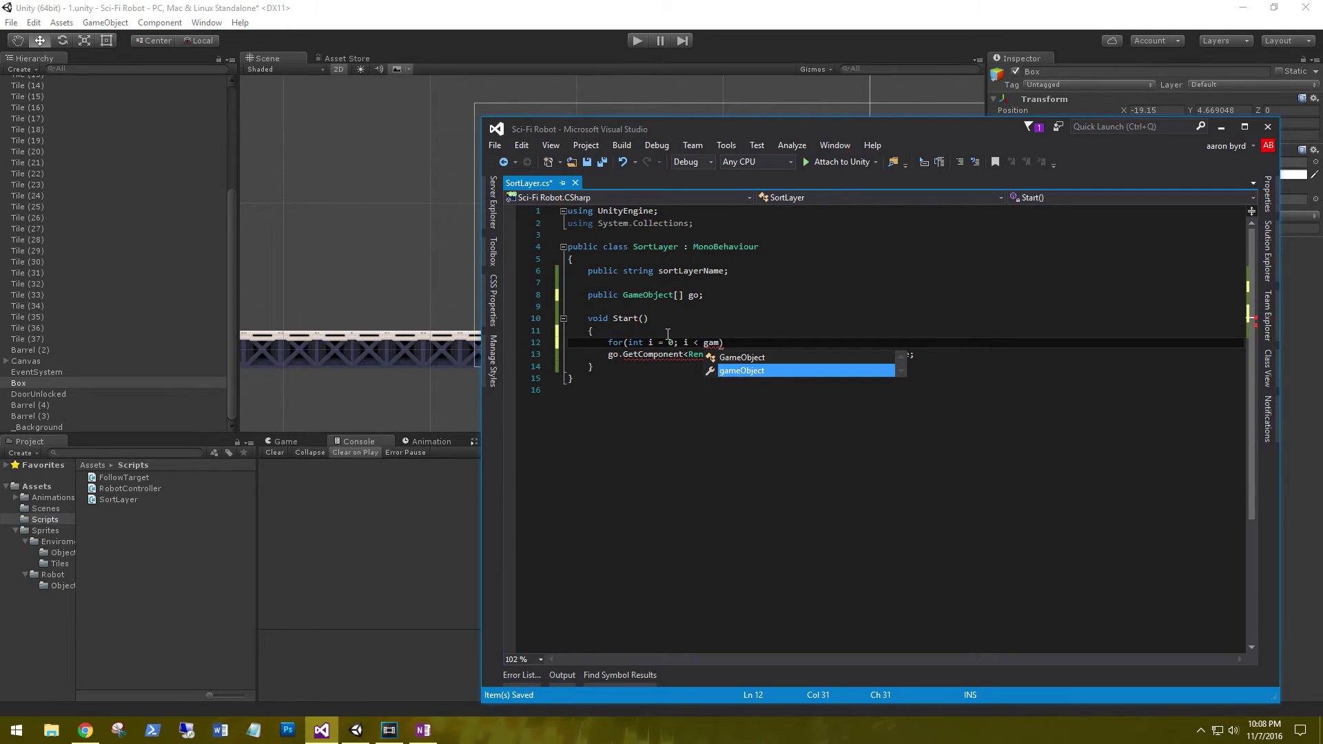
type("eObject.le")
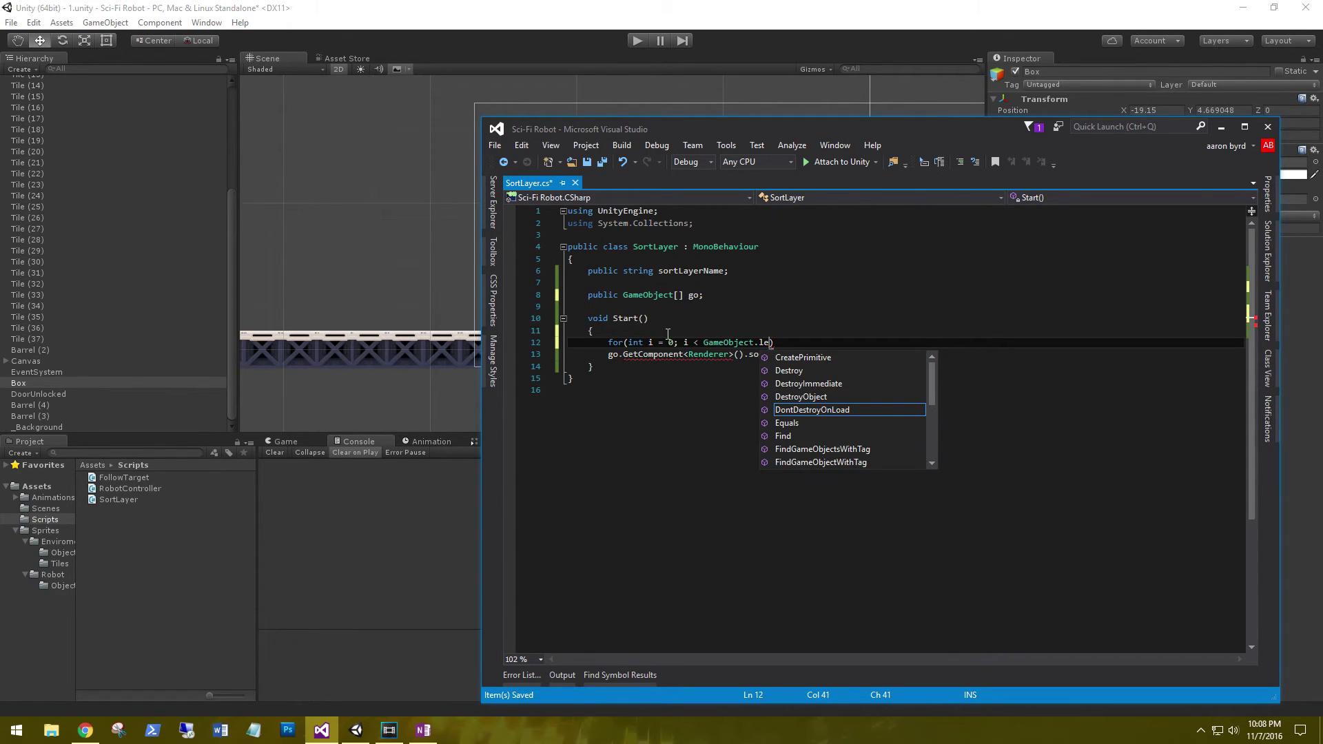
key("BackSpace")
key("BackSpace")
key("BackSpace")
key("BackSpace")
key("BackSpace")
key("BackSpace")
key("BackSpace")
key("BackSpace")
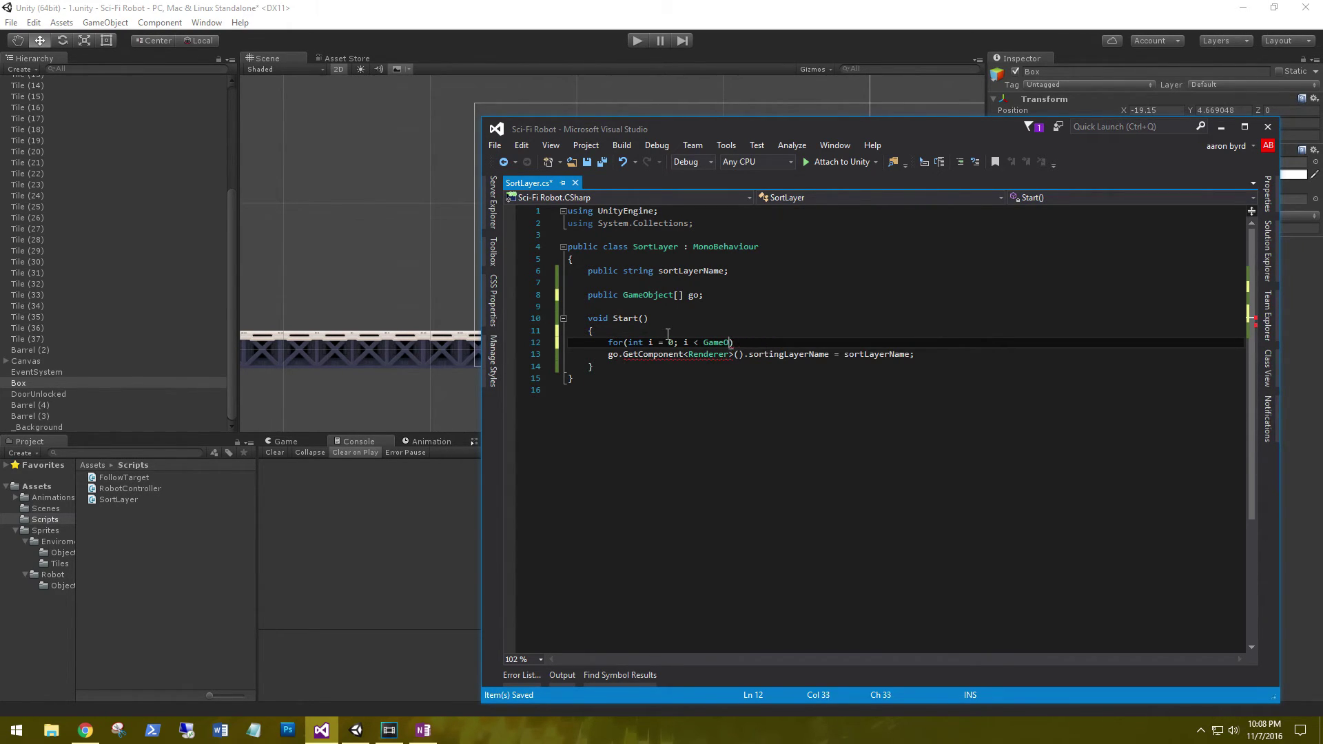
key("BackSpace")
key("BackSpace")
key("BackSpace")
key("BackSpace")
key("BackSpace")
type("go.l")
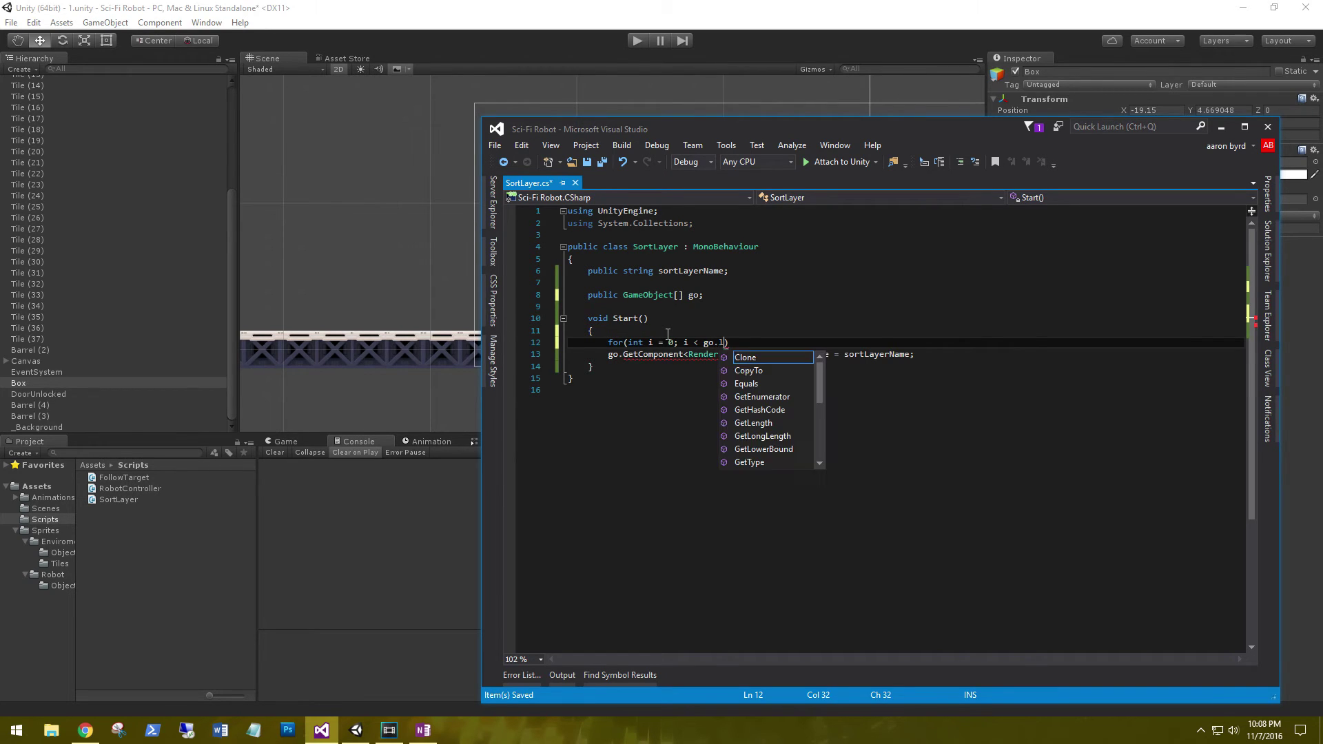
type("ength")
key("Tab")
type("; i")
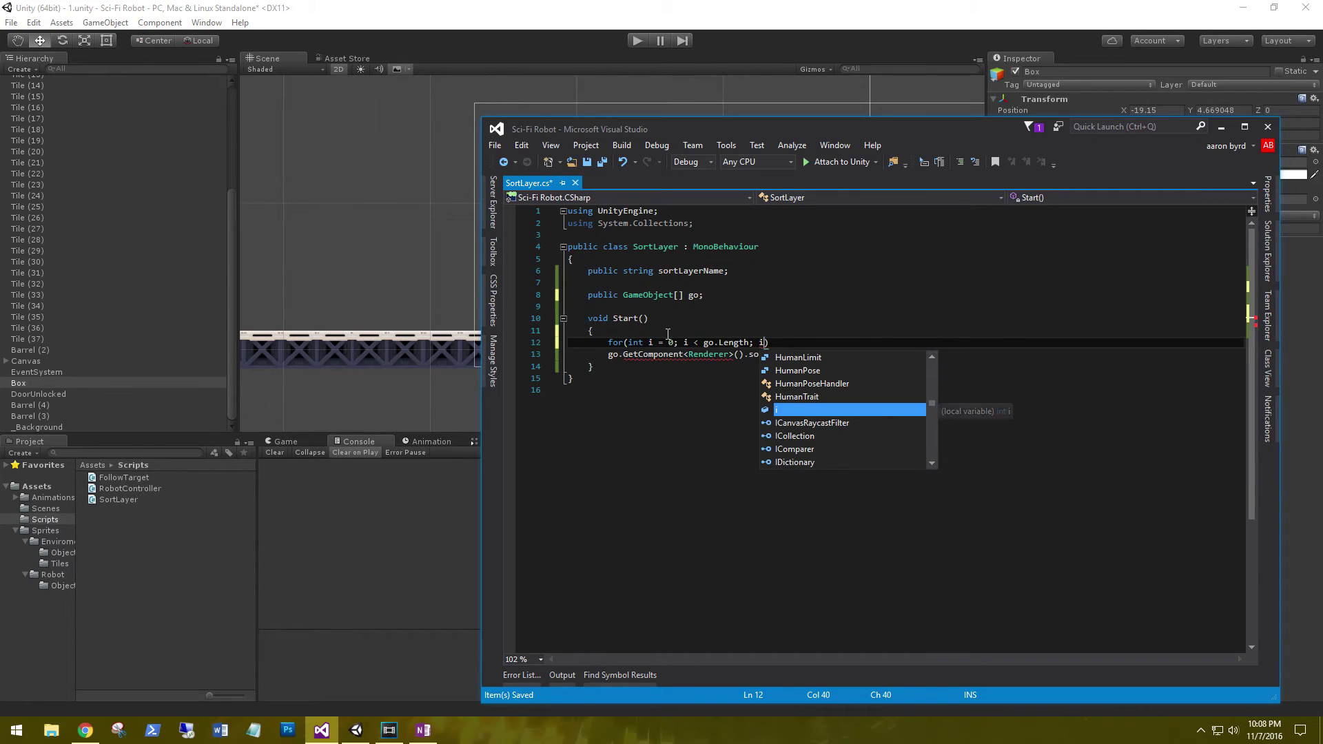
type(")")
type("++")
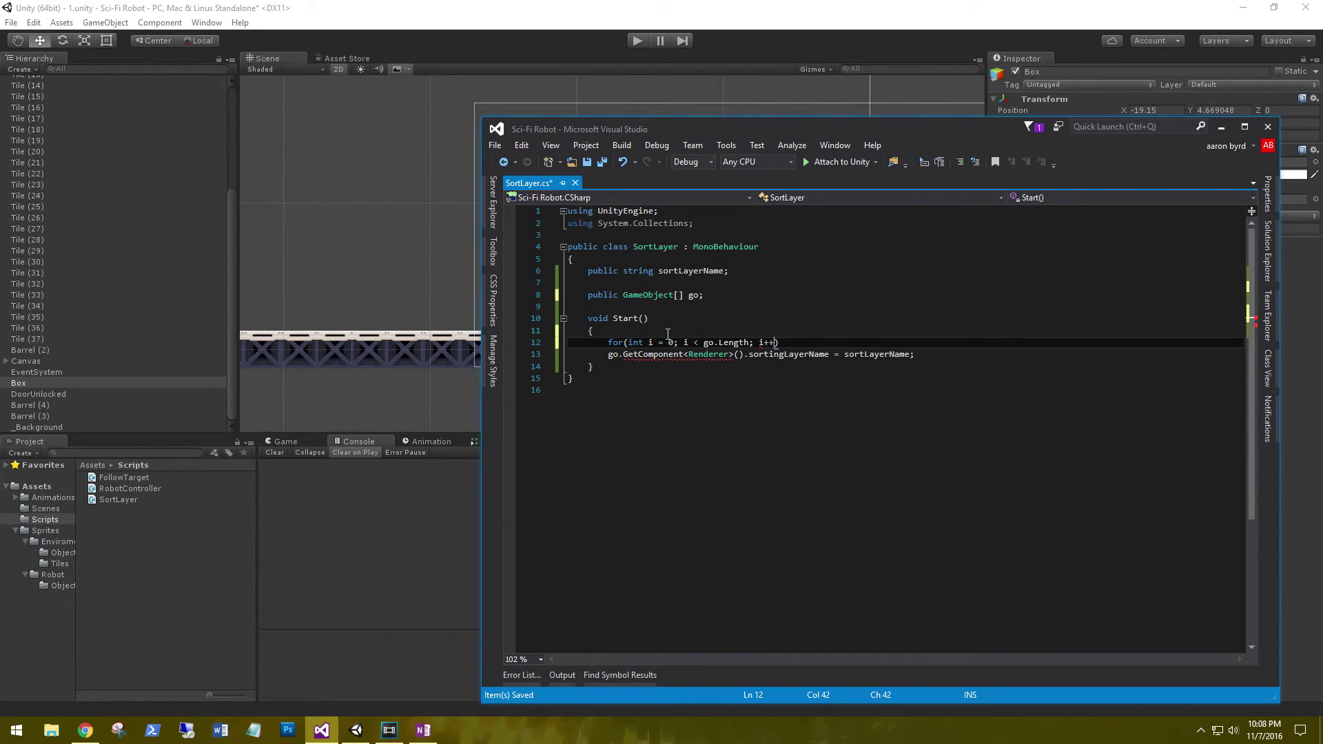
key("Return")
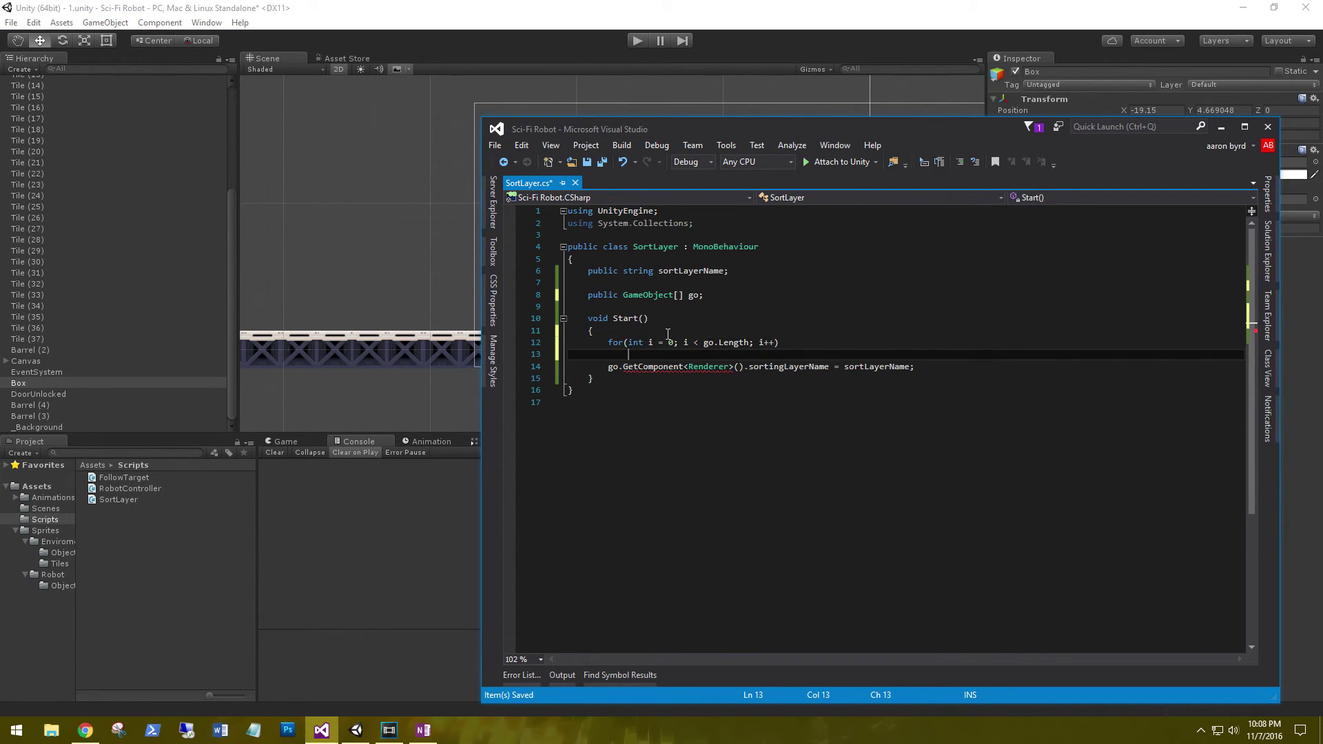
type("{")
key("Return")
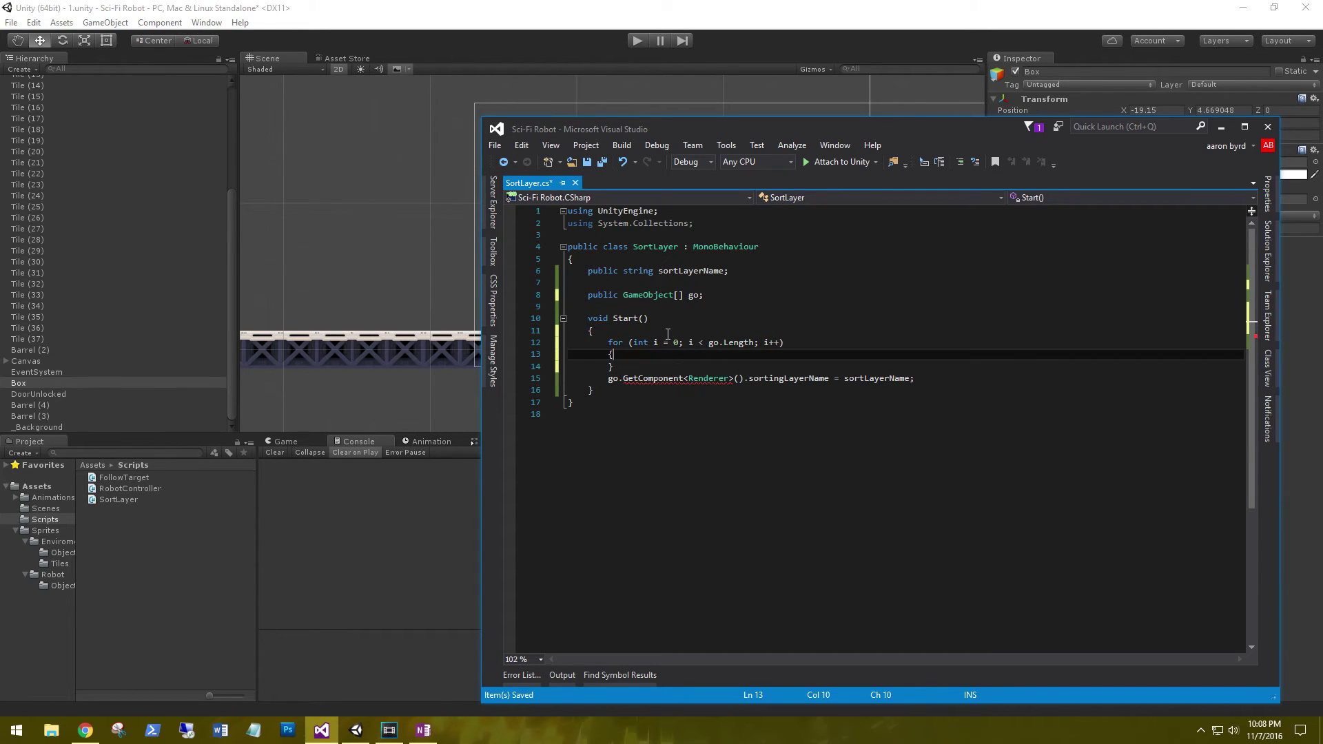
- Move the sortingLayerName assignment inside the loop, index it as go[i], and save
key("Down")
key("Down")
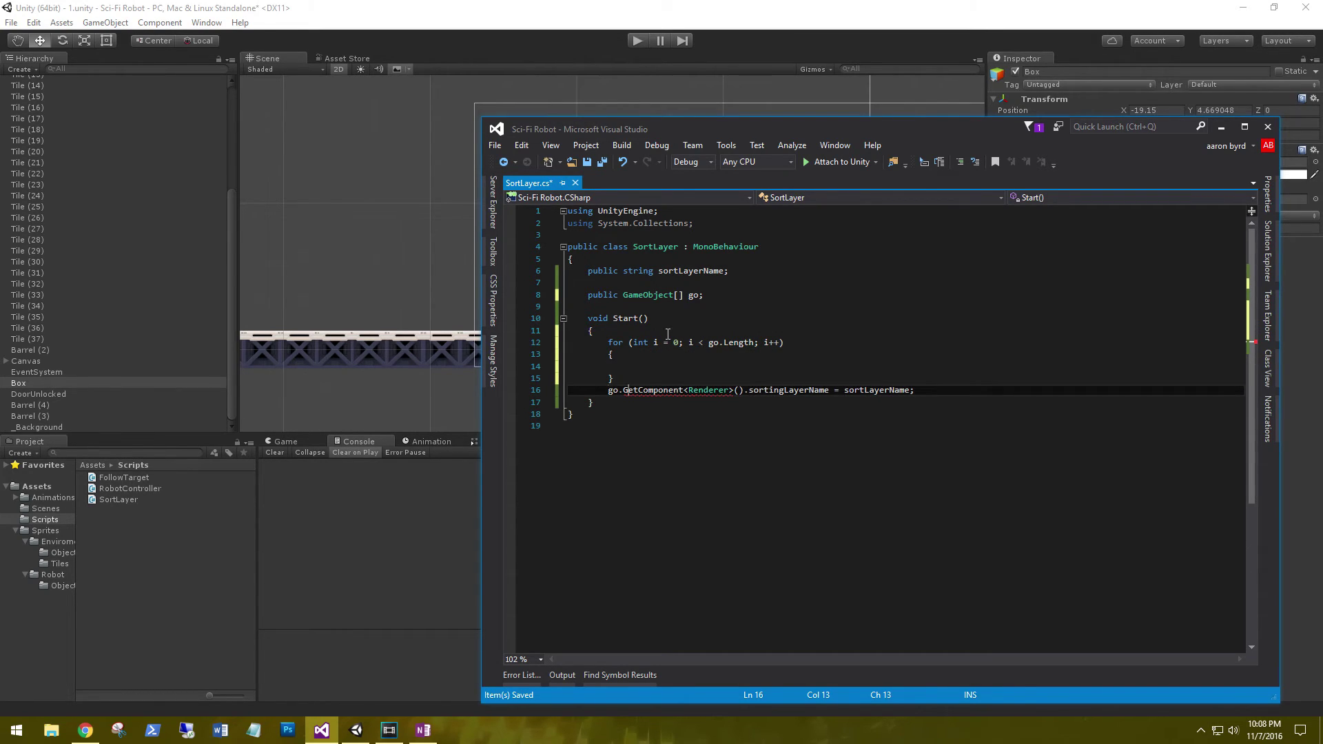
key("shift+End")
key("ctrl+x")
key("Up")
key("Up")
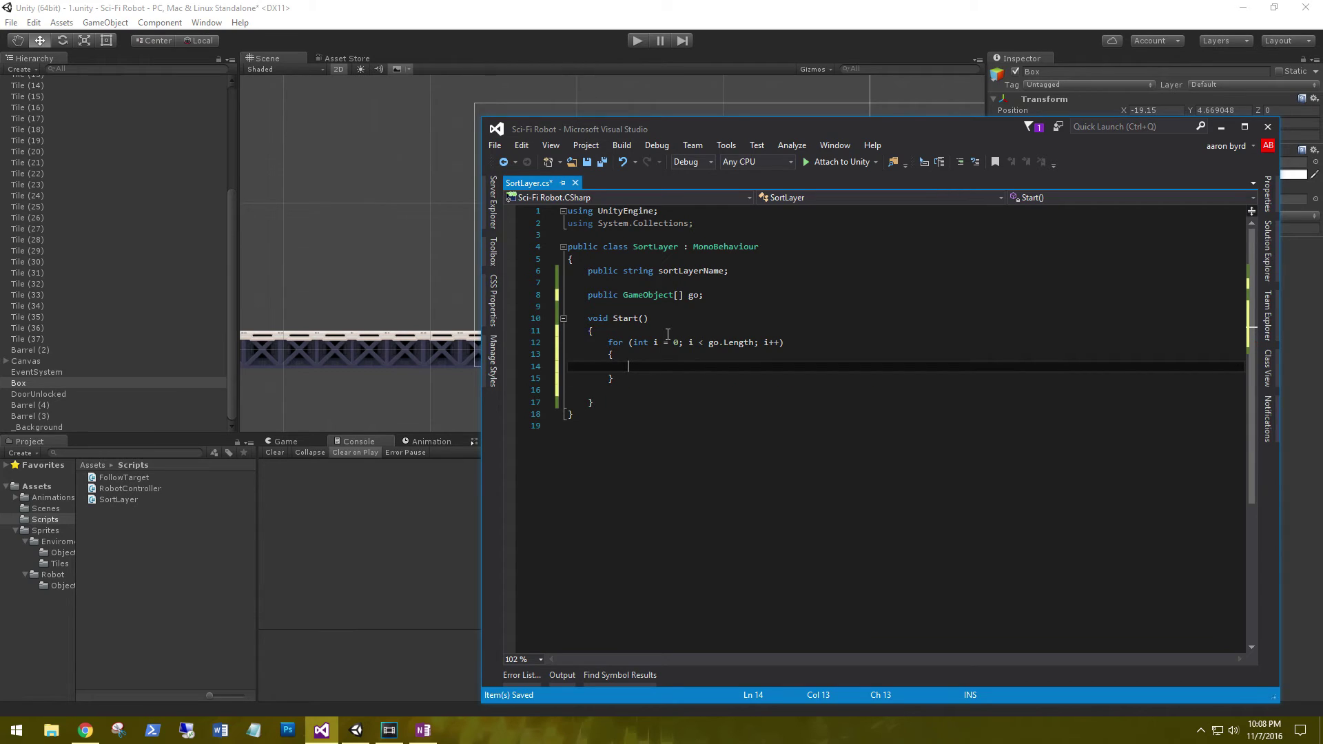
key("ctrl+v")
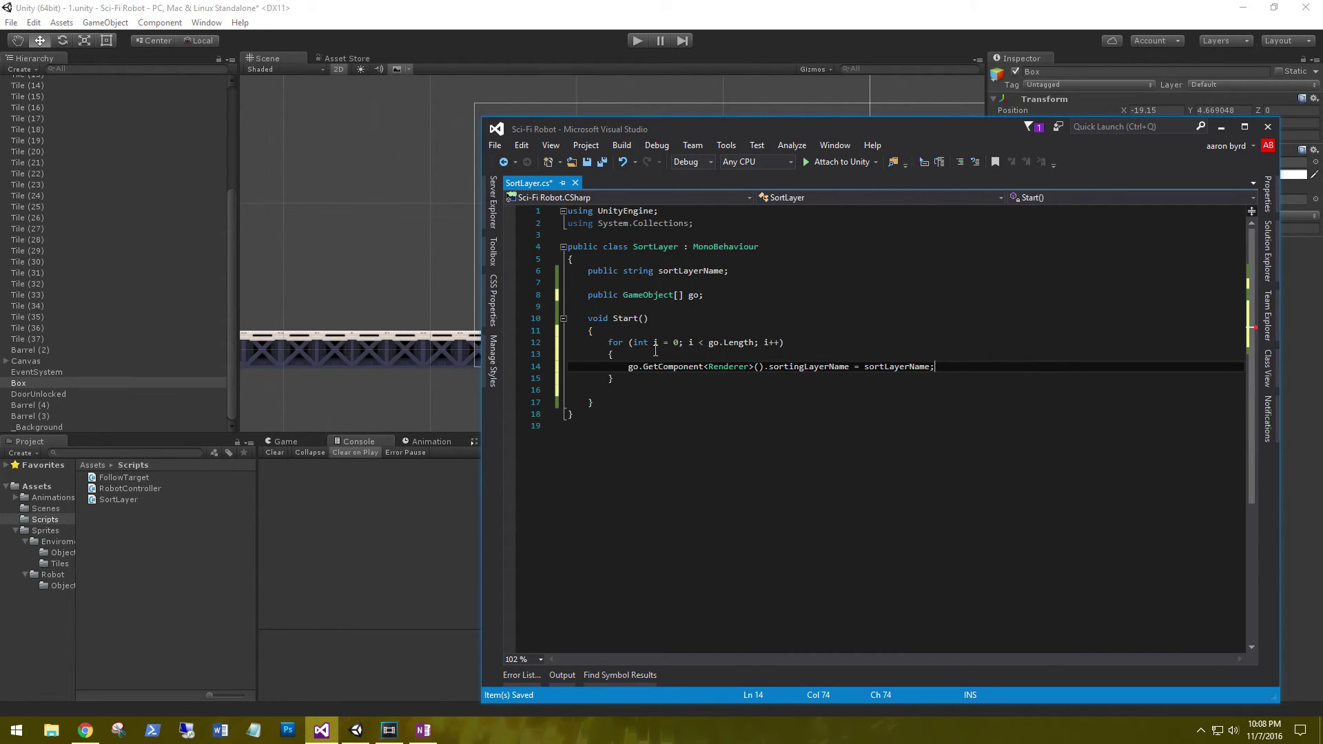
left_click(639, 367)
type("[i]")
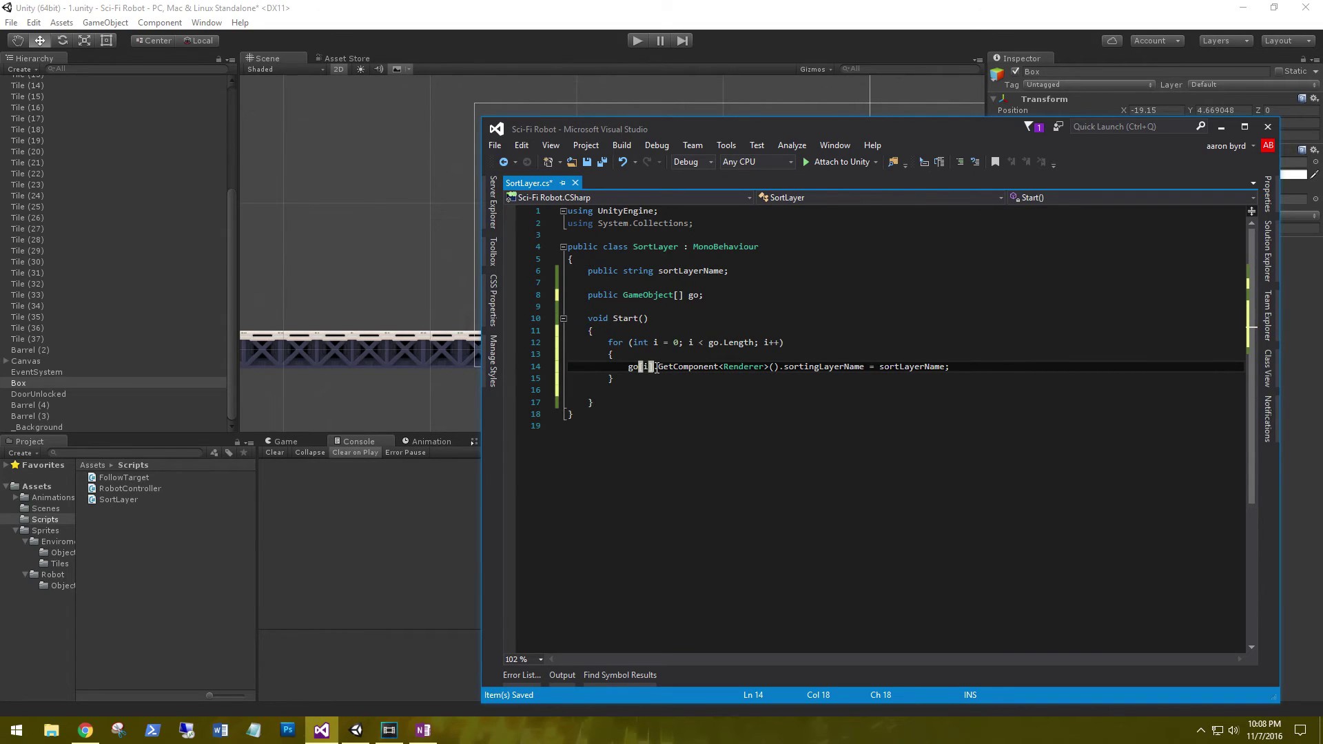
left_click(638, 381)
key("Delete")
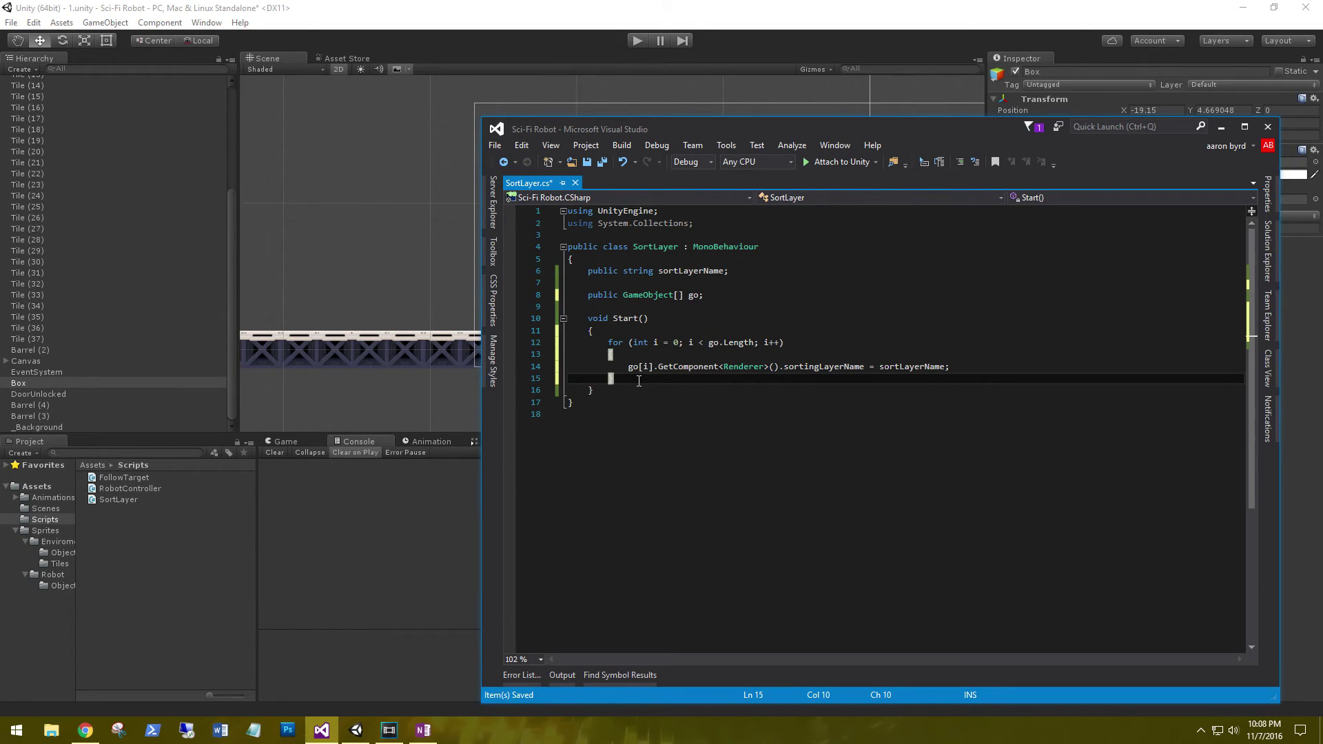
key("ctrl+s")
left_click(790, 472)
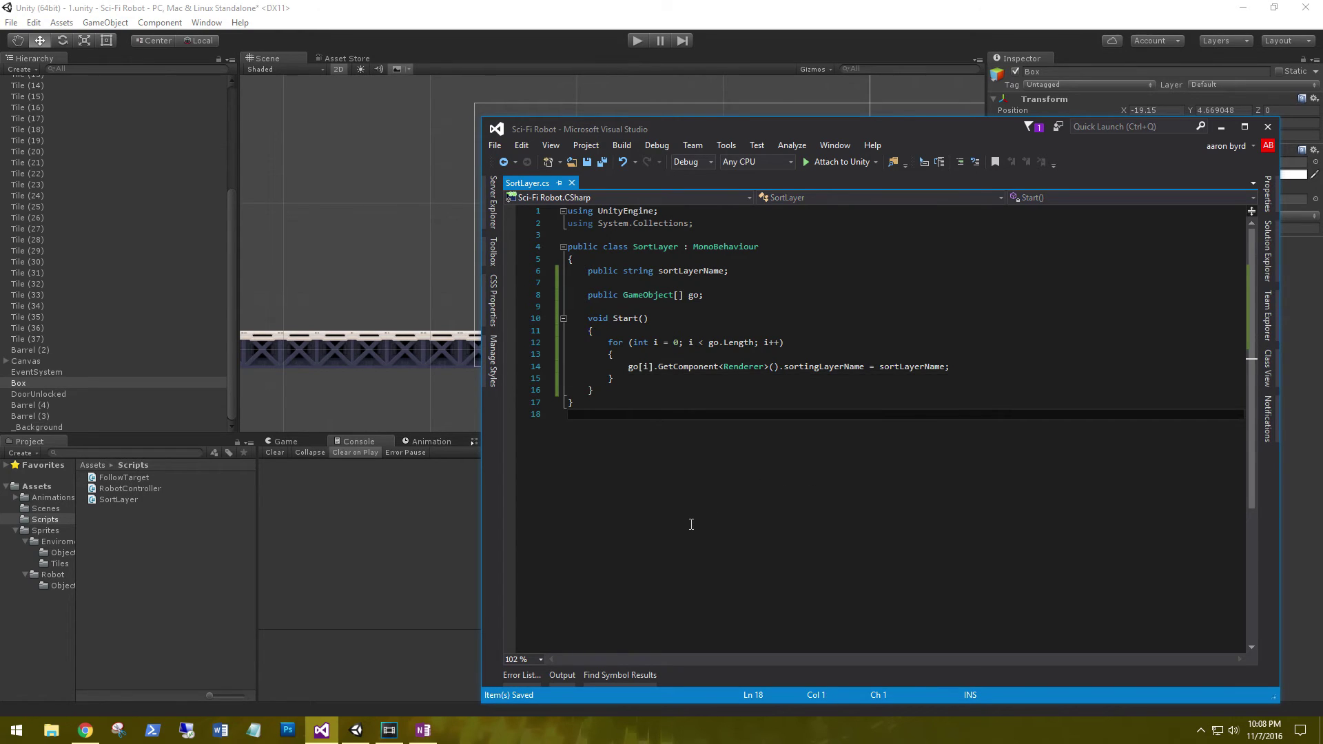
- Select _Background, expand its Sort Layer Go array and set its size to 5
left_click(758, 5)
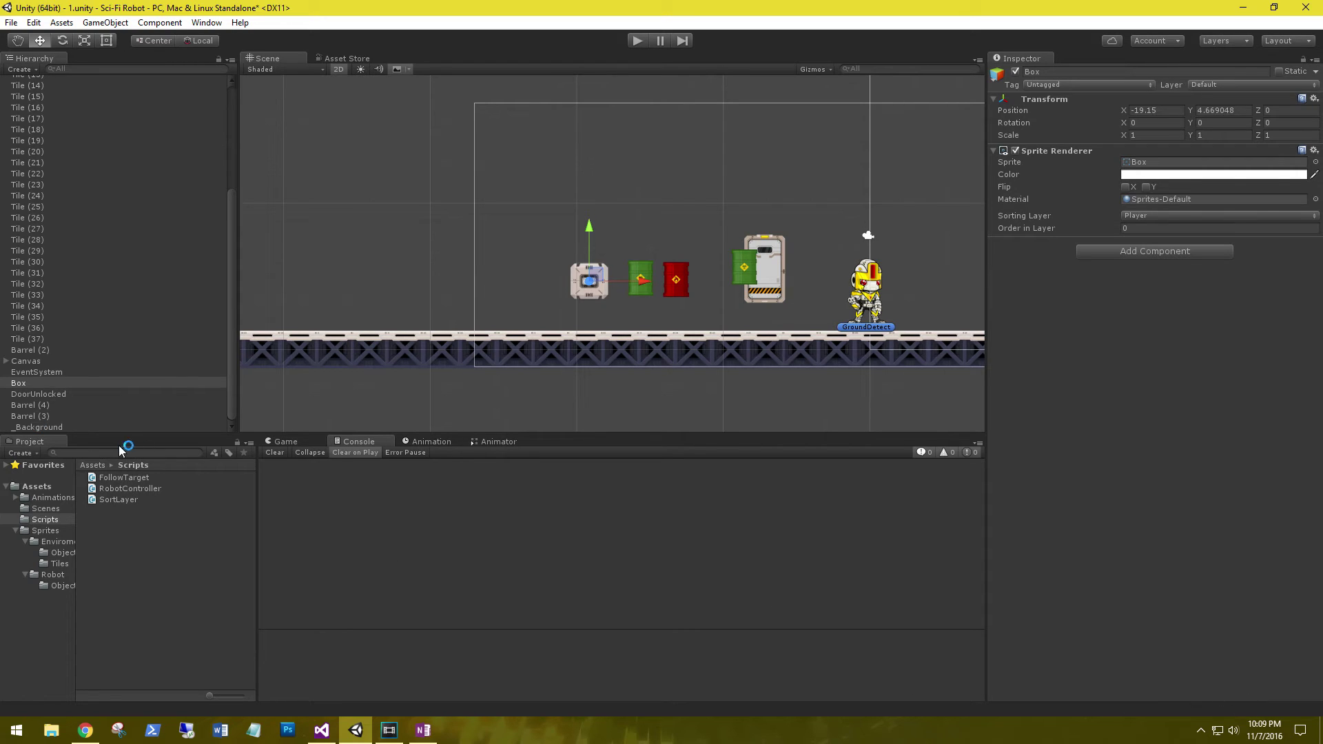
left_click(41, 428)
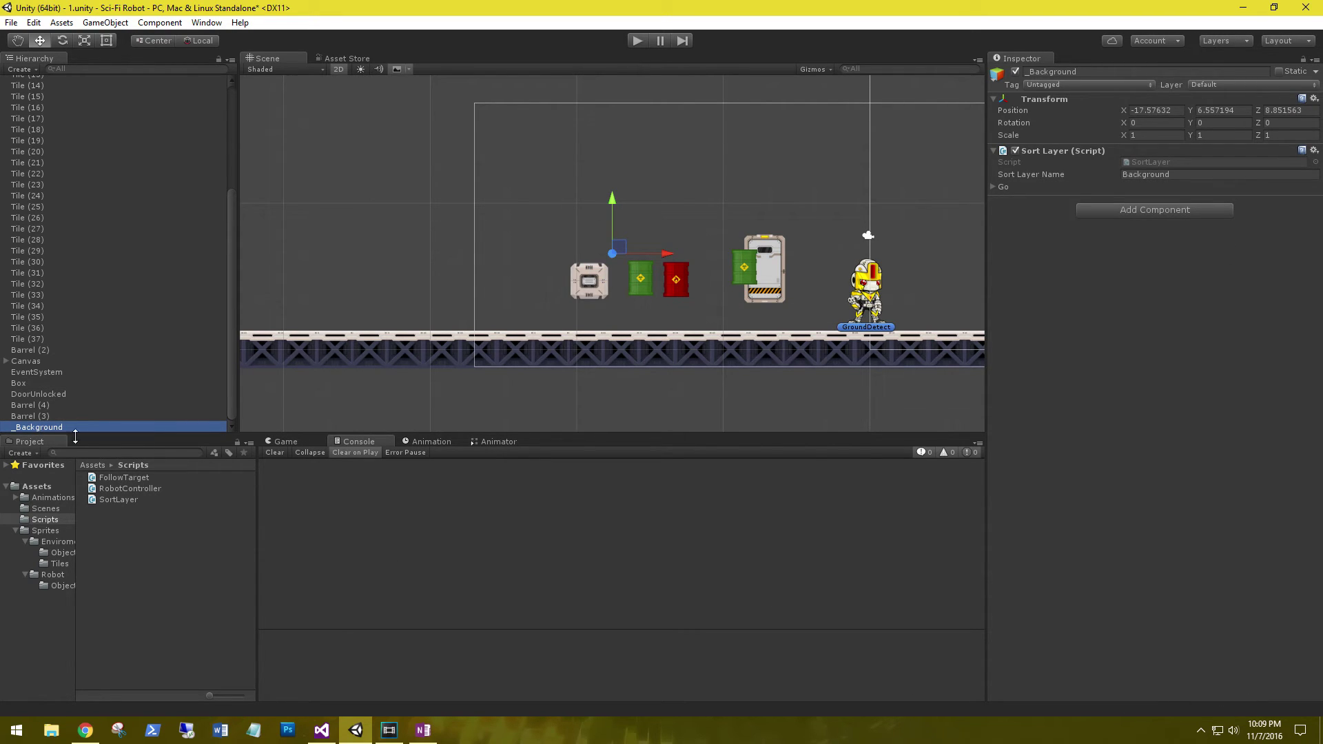
left_click(992, 187)
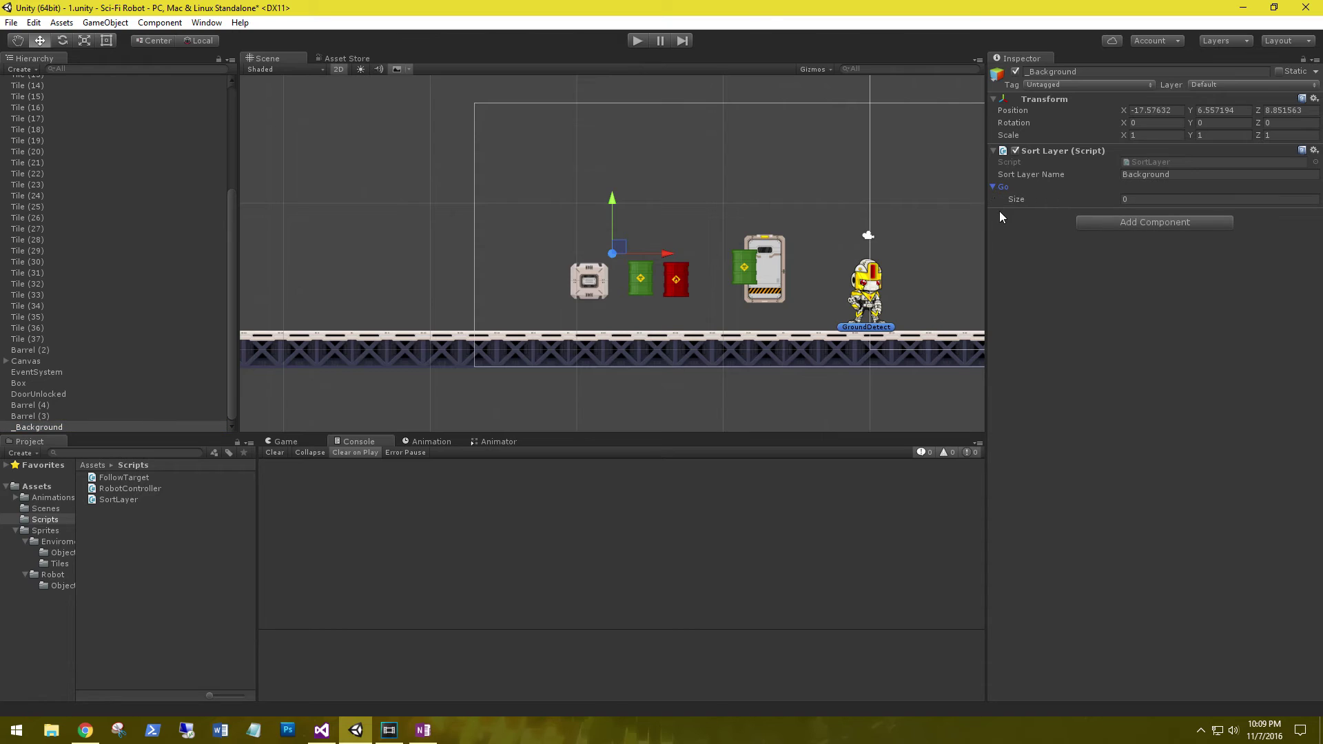
left_click(1137, 200)
key("Return")
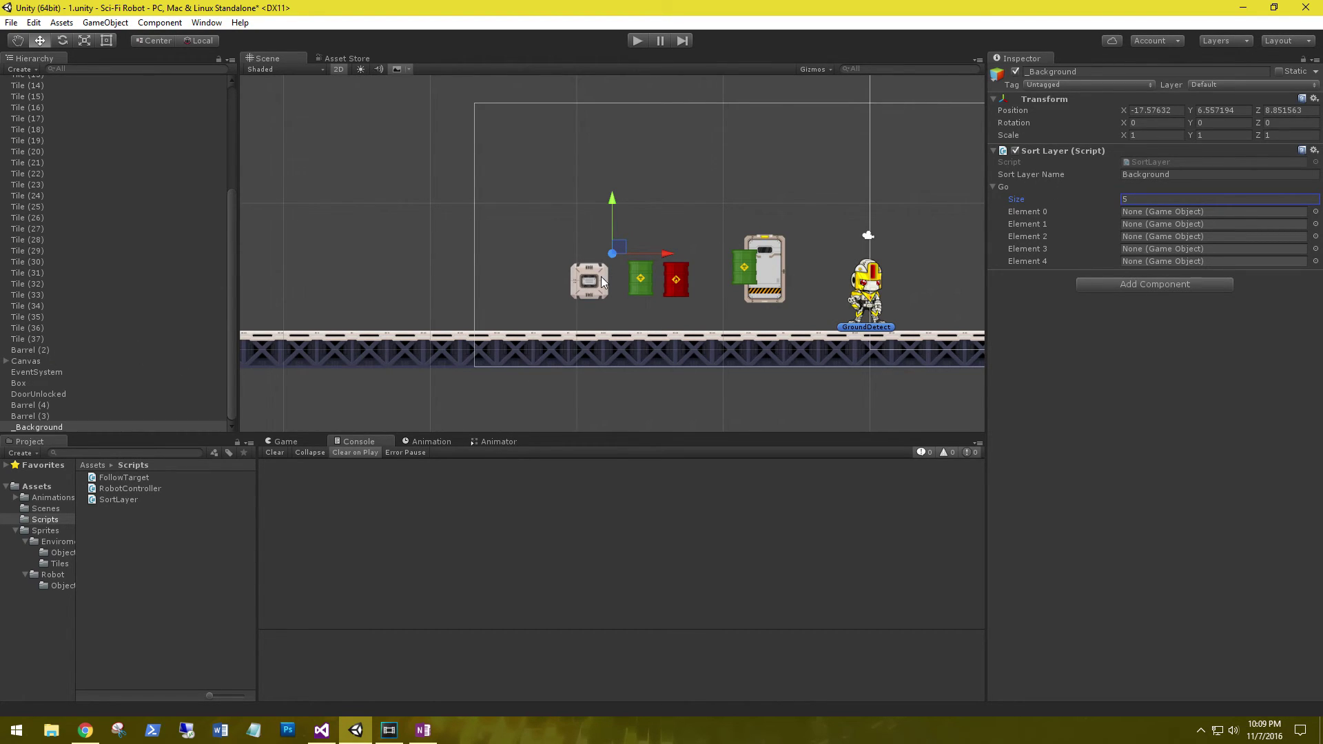
- Inspect Barrel (3), Barrel (4), DoorUnlocked and Box in the Hierarchy
left_click(25, 417)
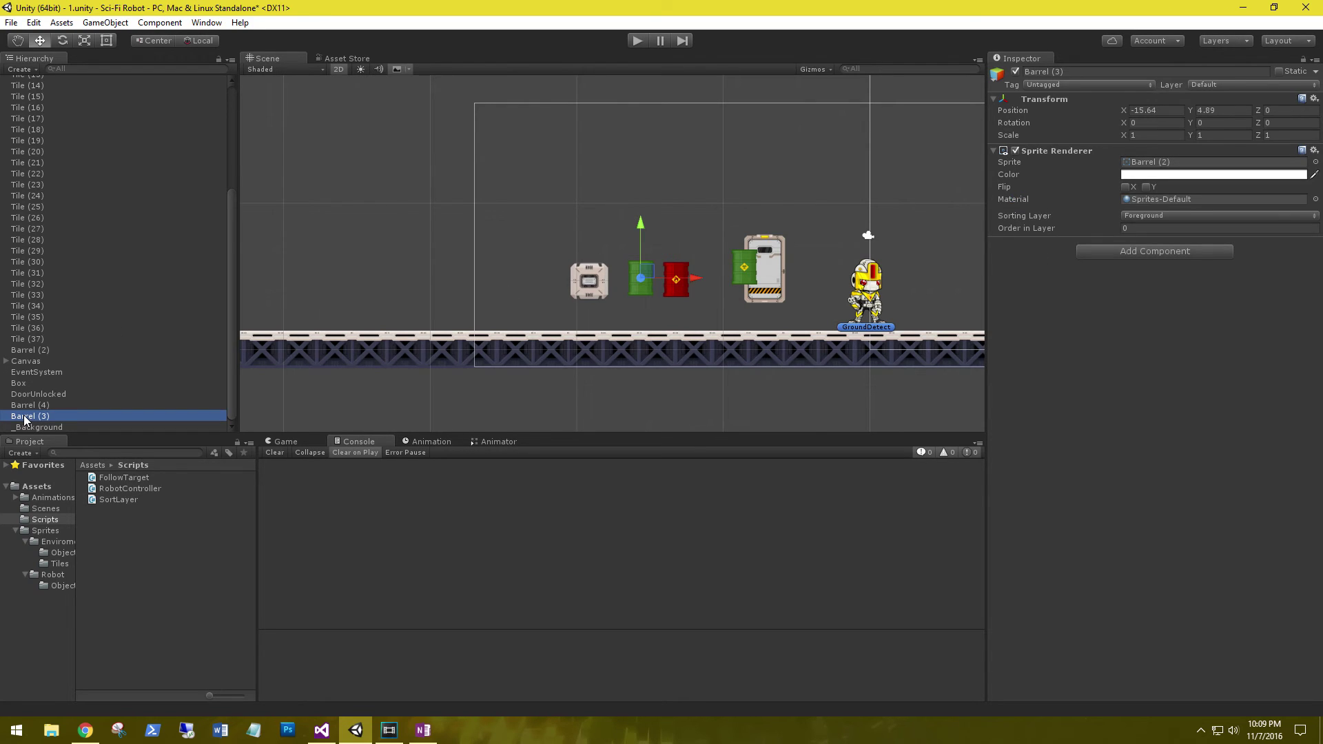
left_click(29, 407)
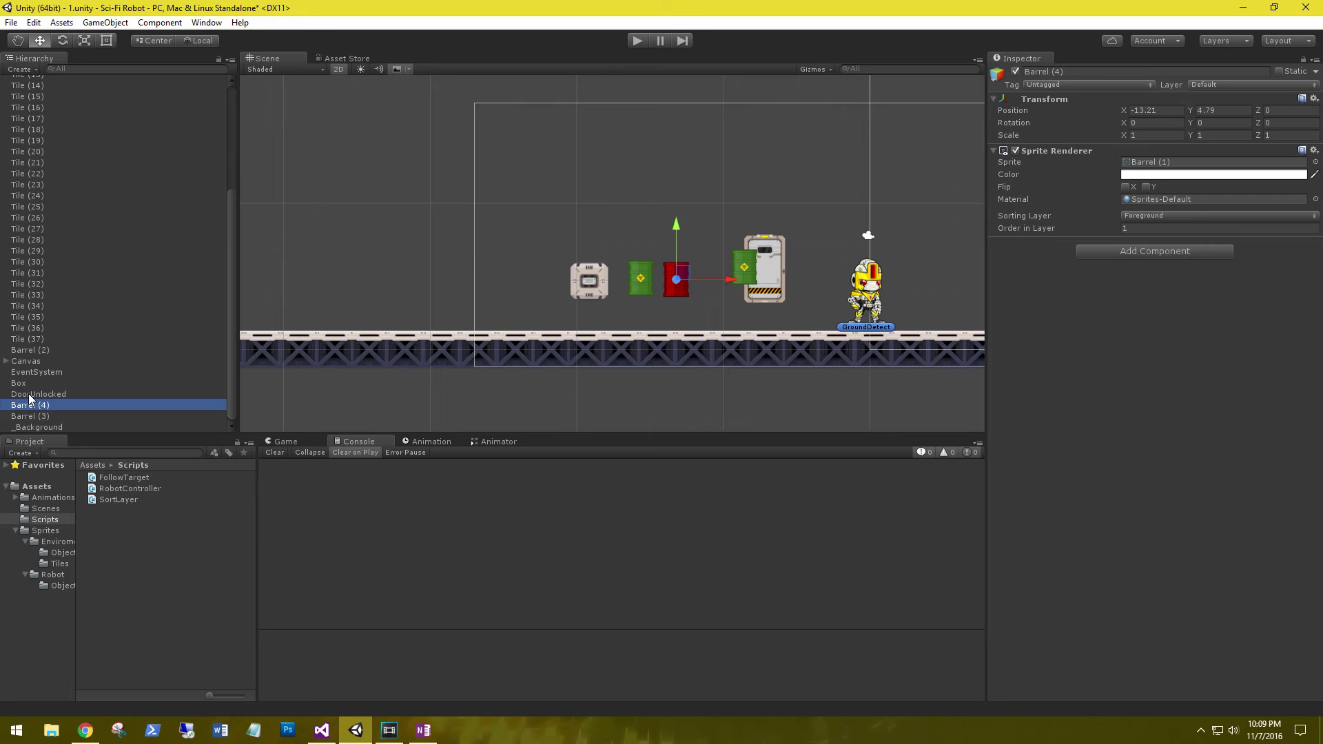
left_click(30, 395)
left_click(20, 384)
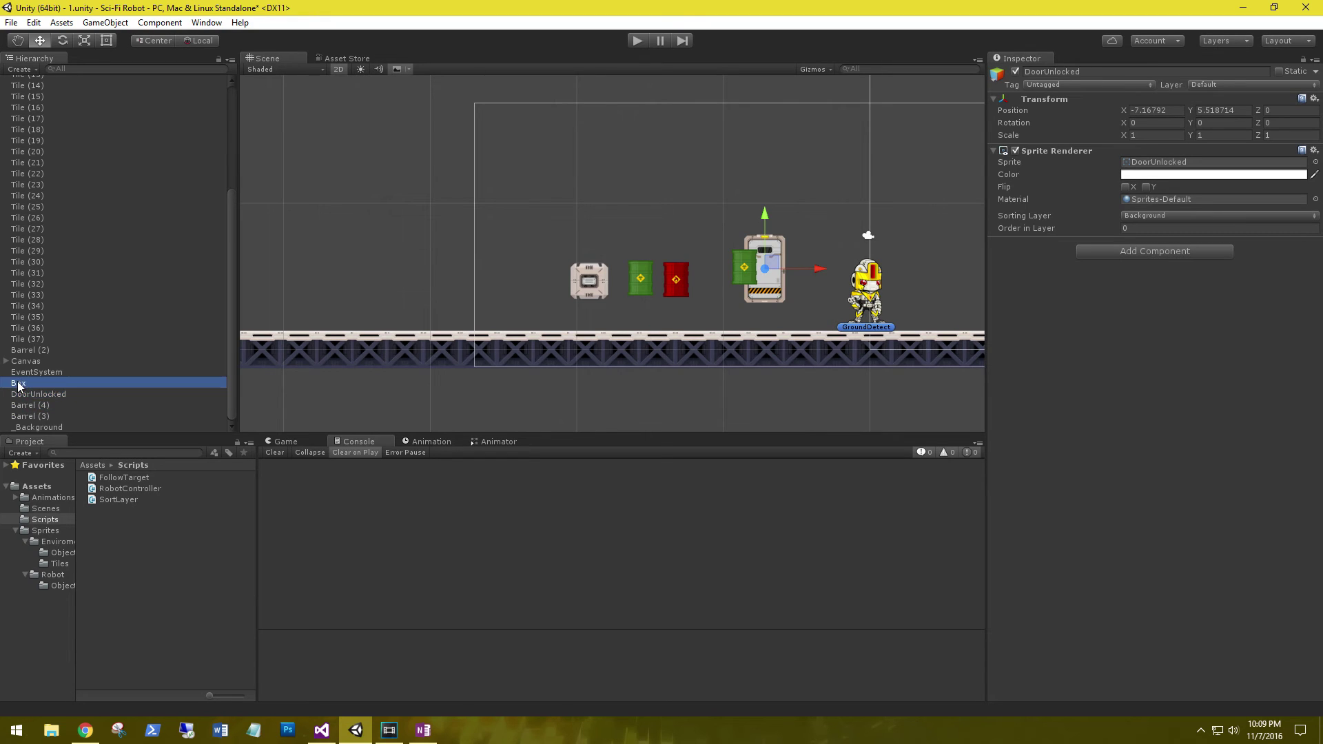
- Drag Barrel (3), Barrel (4), DoorUnlocked, Box and Barrel (2) into Go Elements 0–4
left_click_drag(36, 426, 1164, 213)
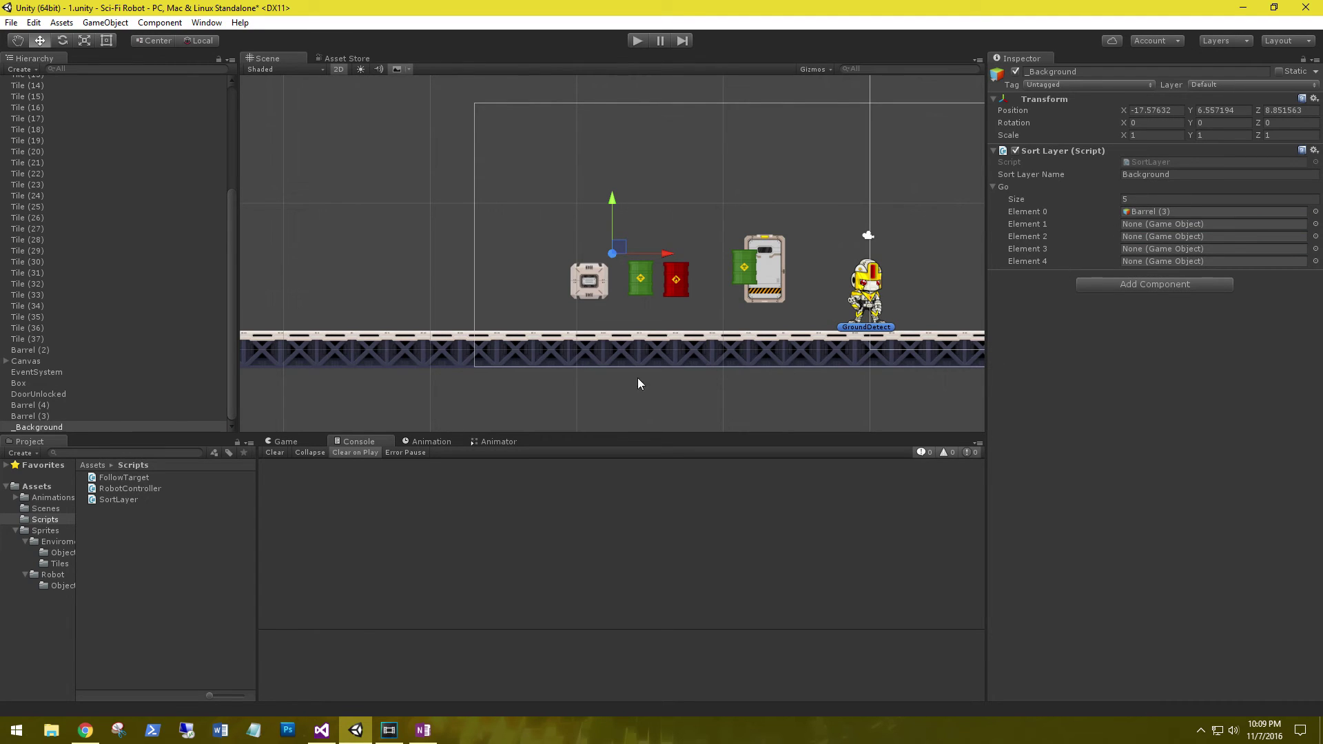
left_click_drag(30, 406, 1136, 225)
left_click_drag(25, 395, 1130, 237)
left_click_drag(17, 385, 1154, 251)
left_click_drag(26, 351, 1223, 262)
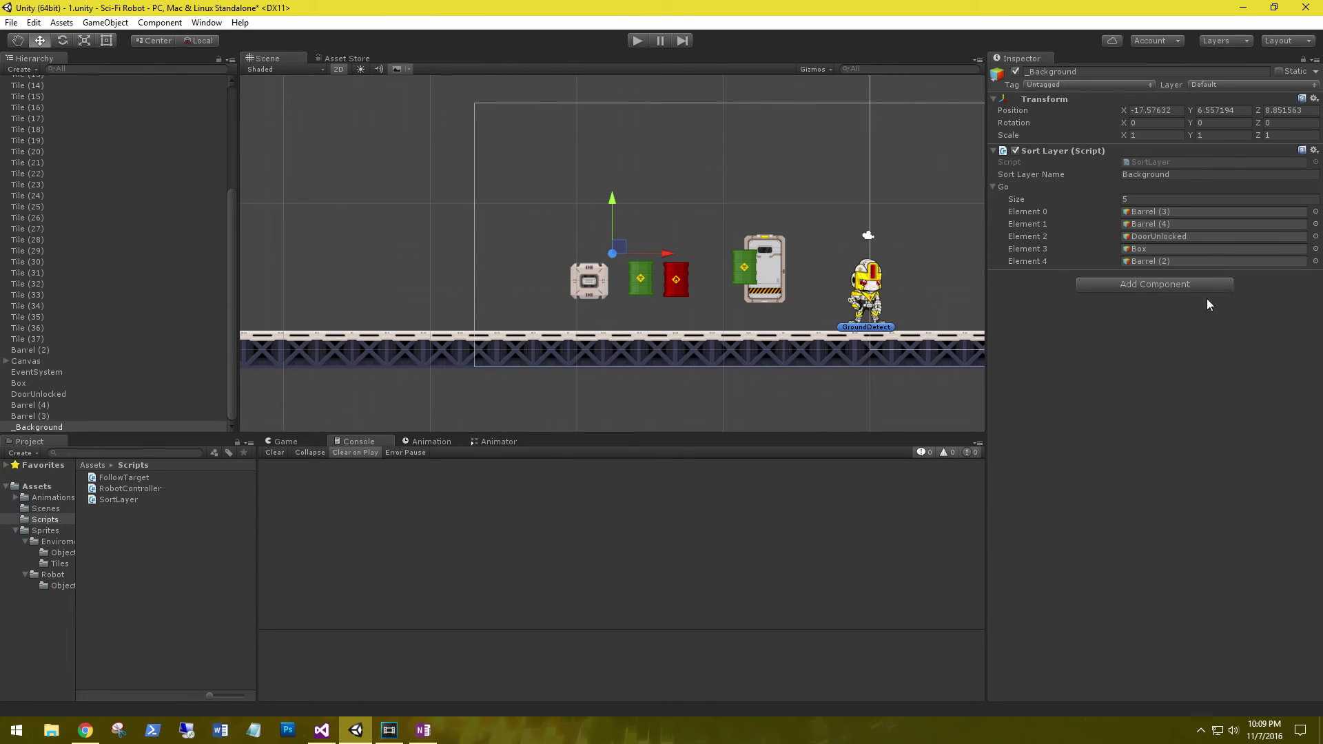
- Play the scene and verify the box, Barrel (3), Barrel (4), rear barrel and door show sorting layer Background
left_click(636, 41)
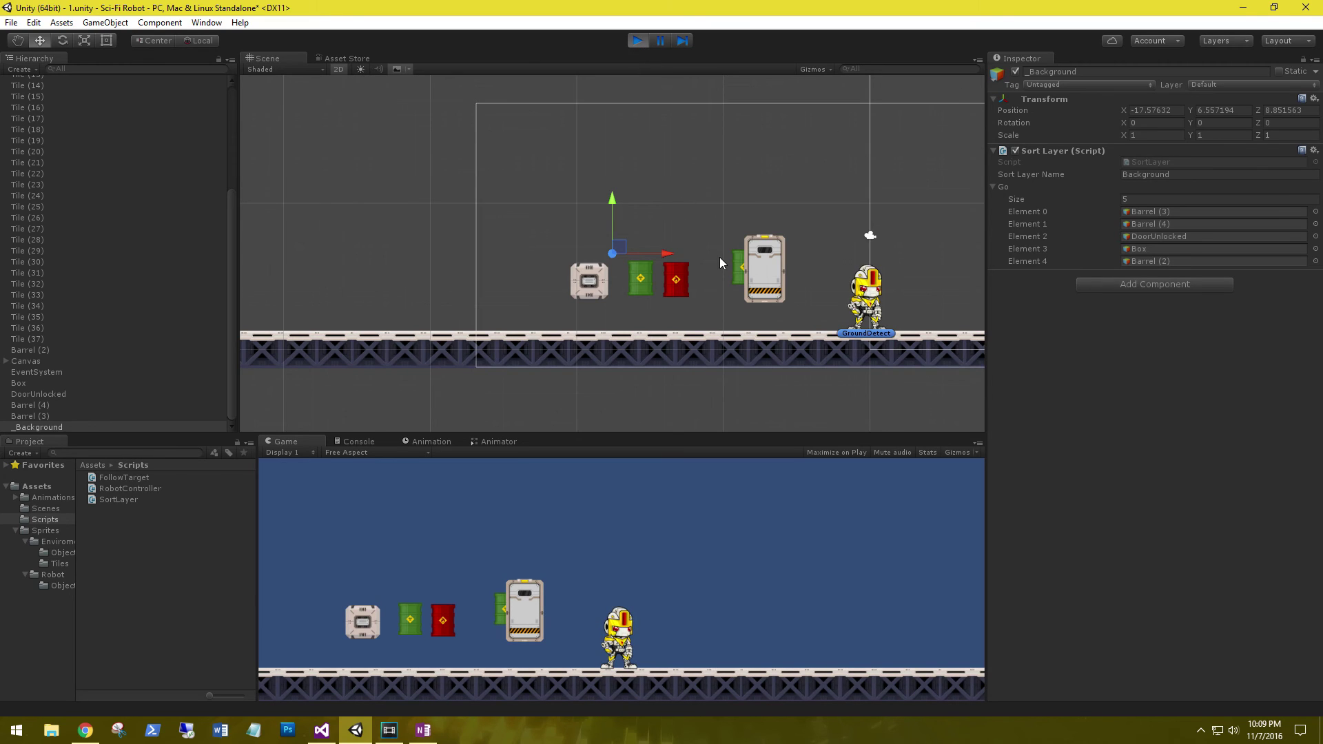
left_click(591, 287)
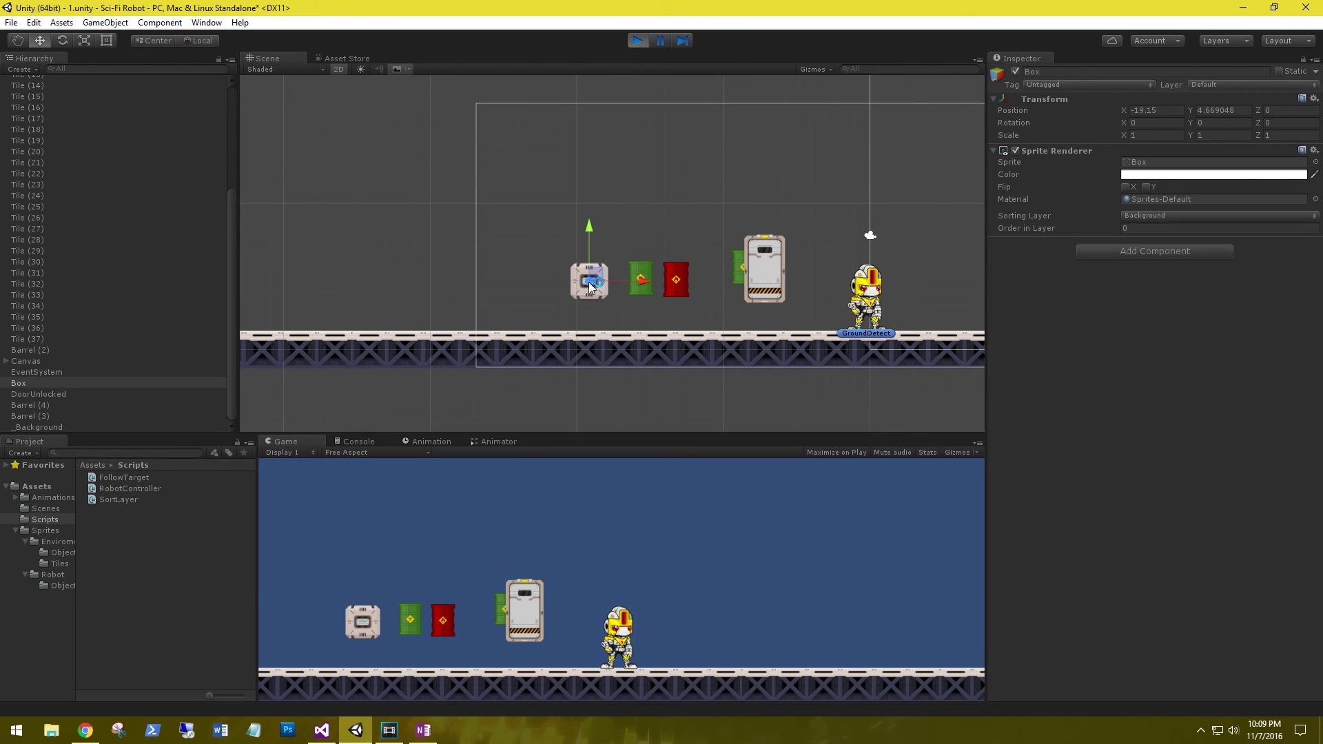
left_click(651, 274)
left_click(678, 292)
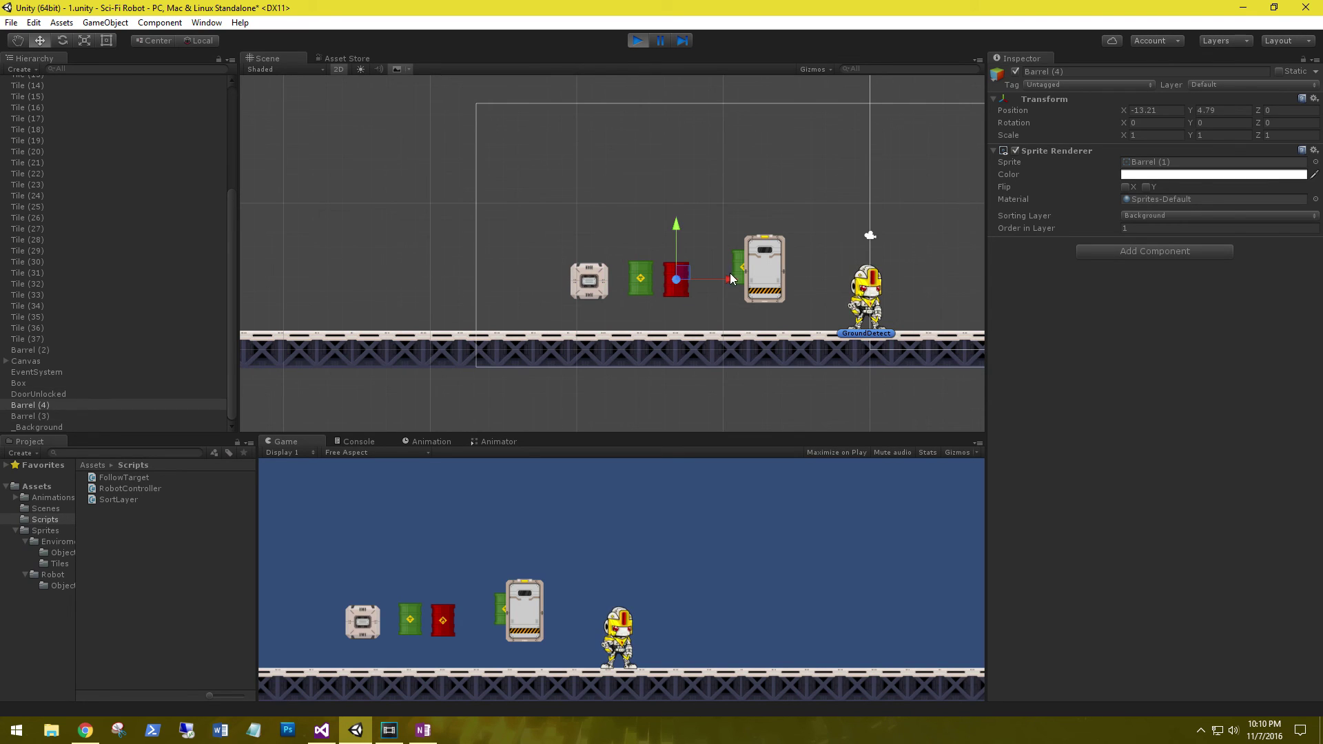
left_click(739, 268)
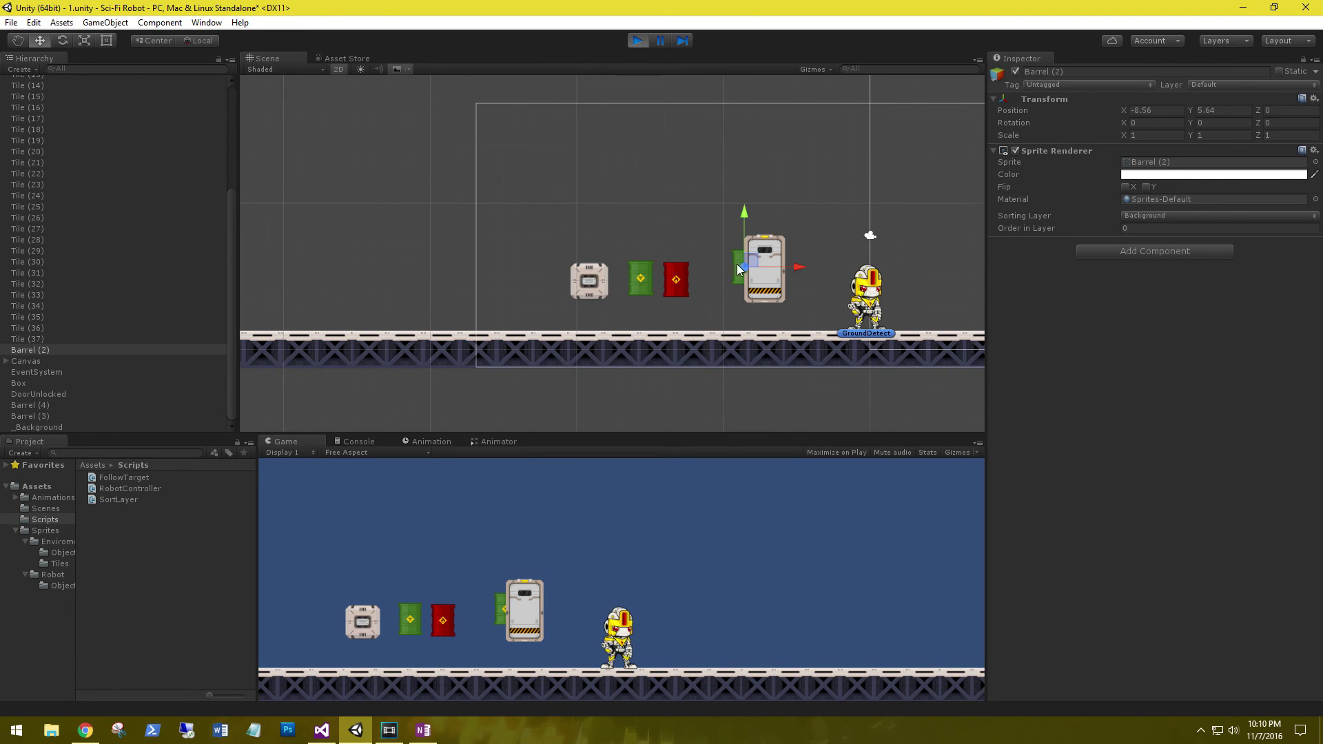
left_click(776, 248)
left_click(576, 285)
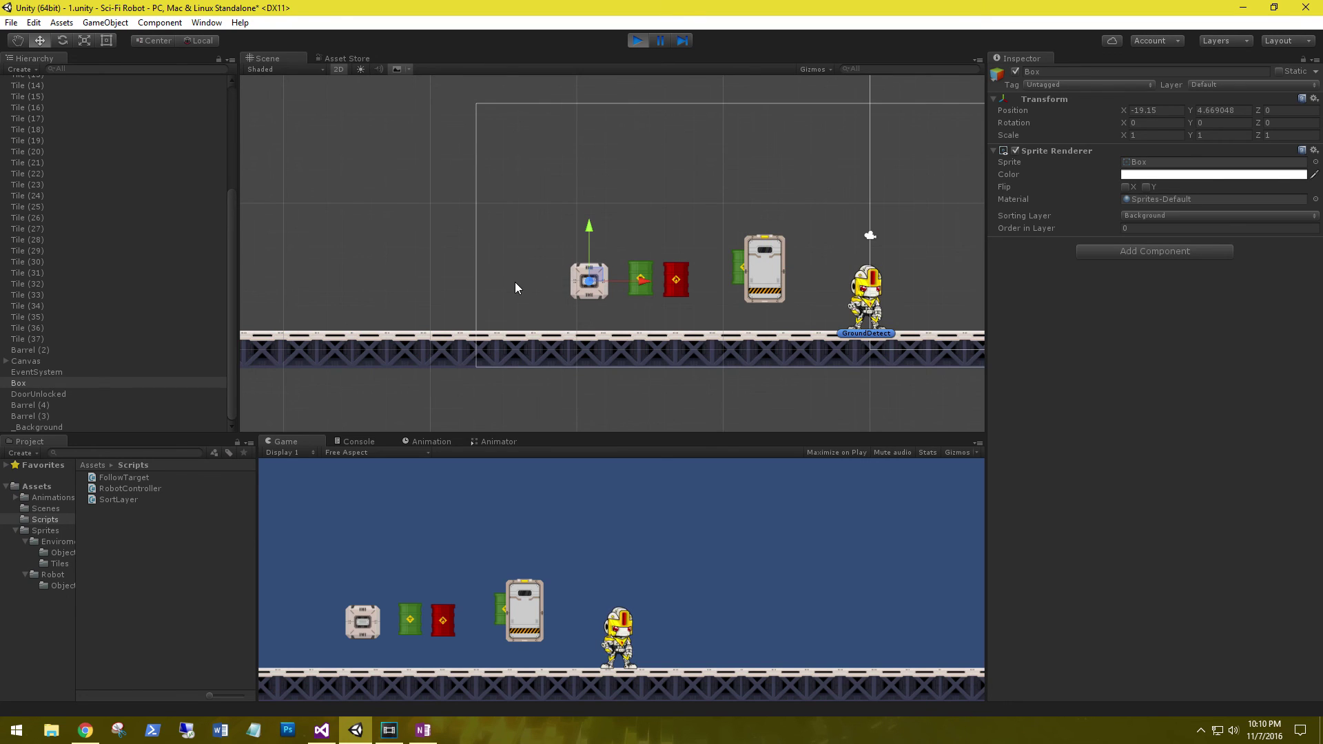